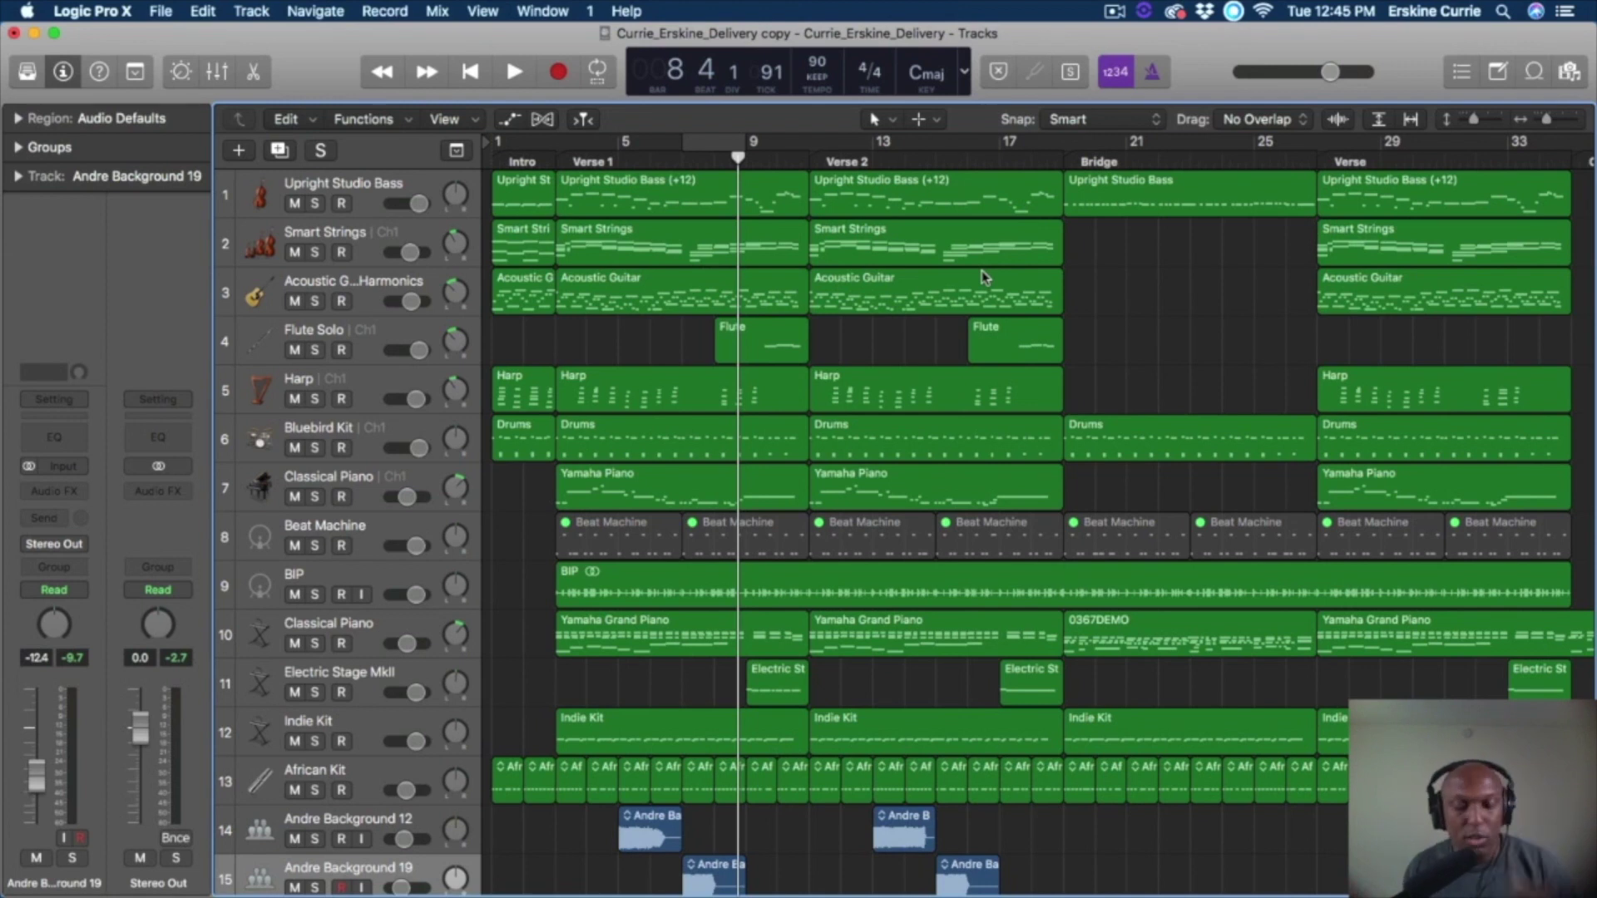
Play the song from the beginning, review the arranged tracks during playback, and stop around bar 10.
left_click(516, 72)
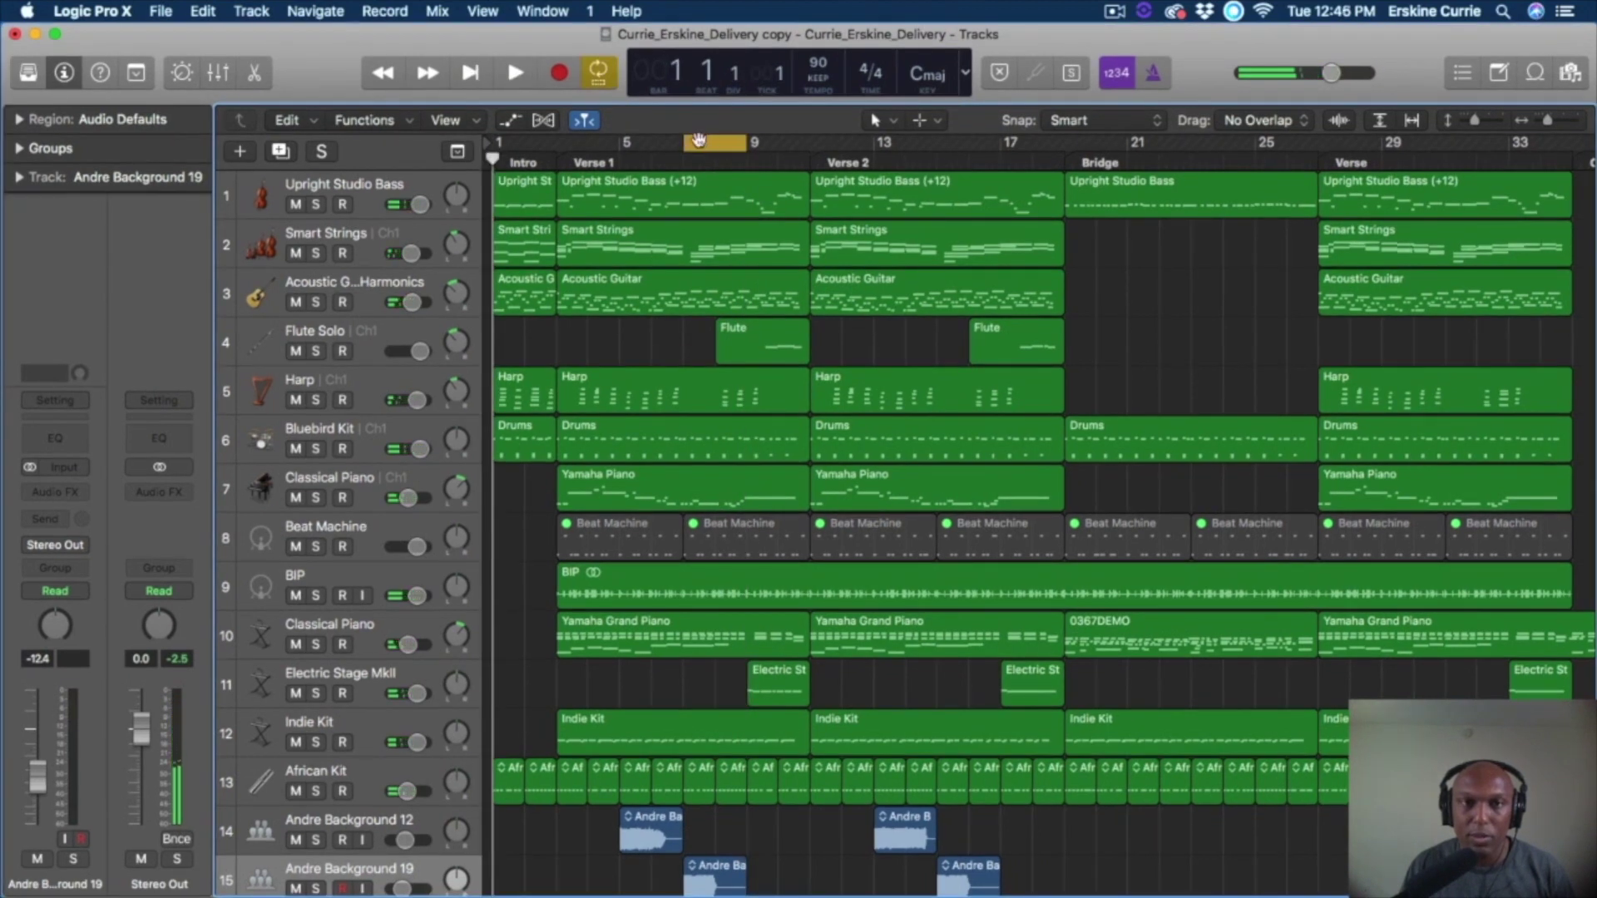
left_click(515, 73)
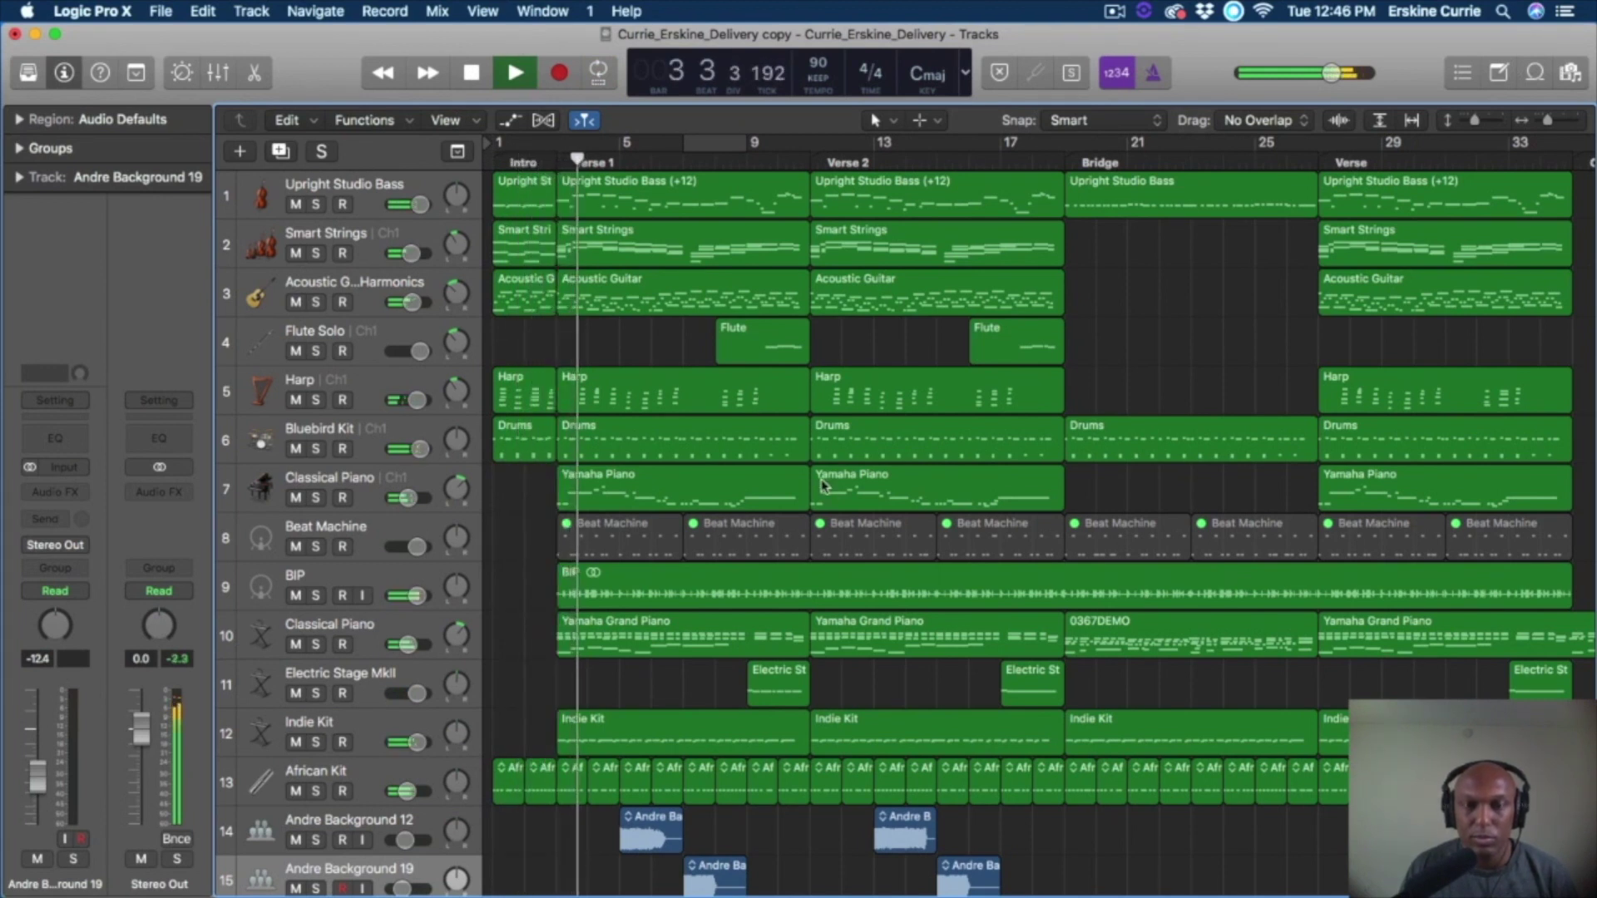
scroll(823, 483, "down", 2)
scroll(823, 483, "down", 5)
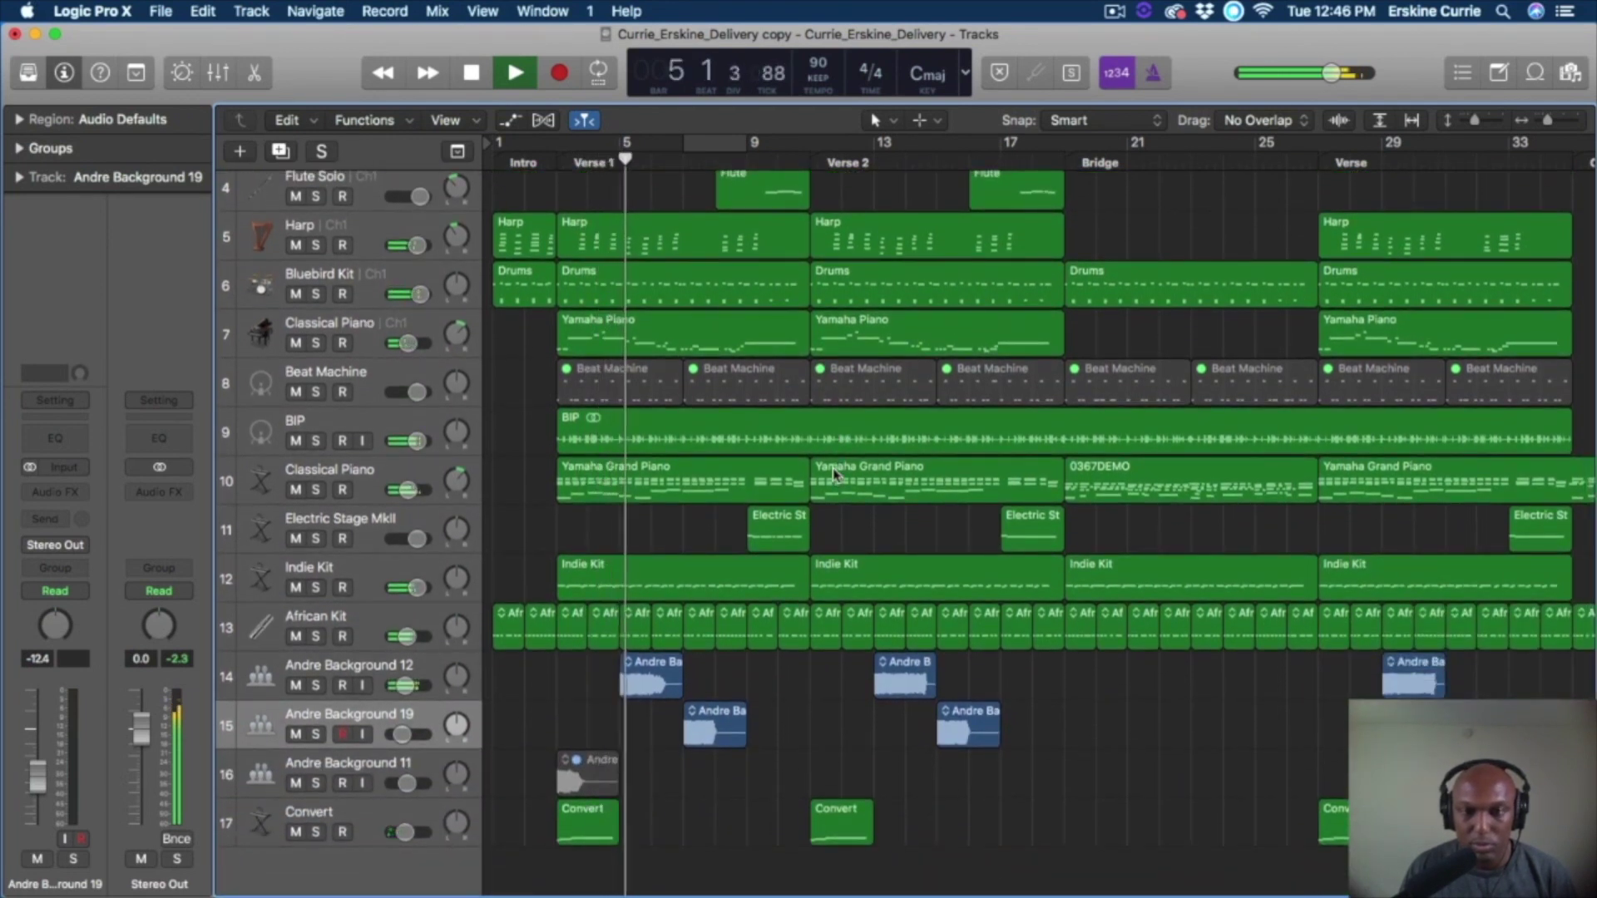
scroll(832, 468, "up", 2)
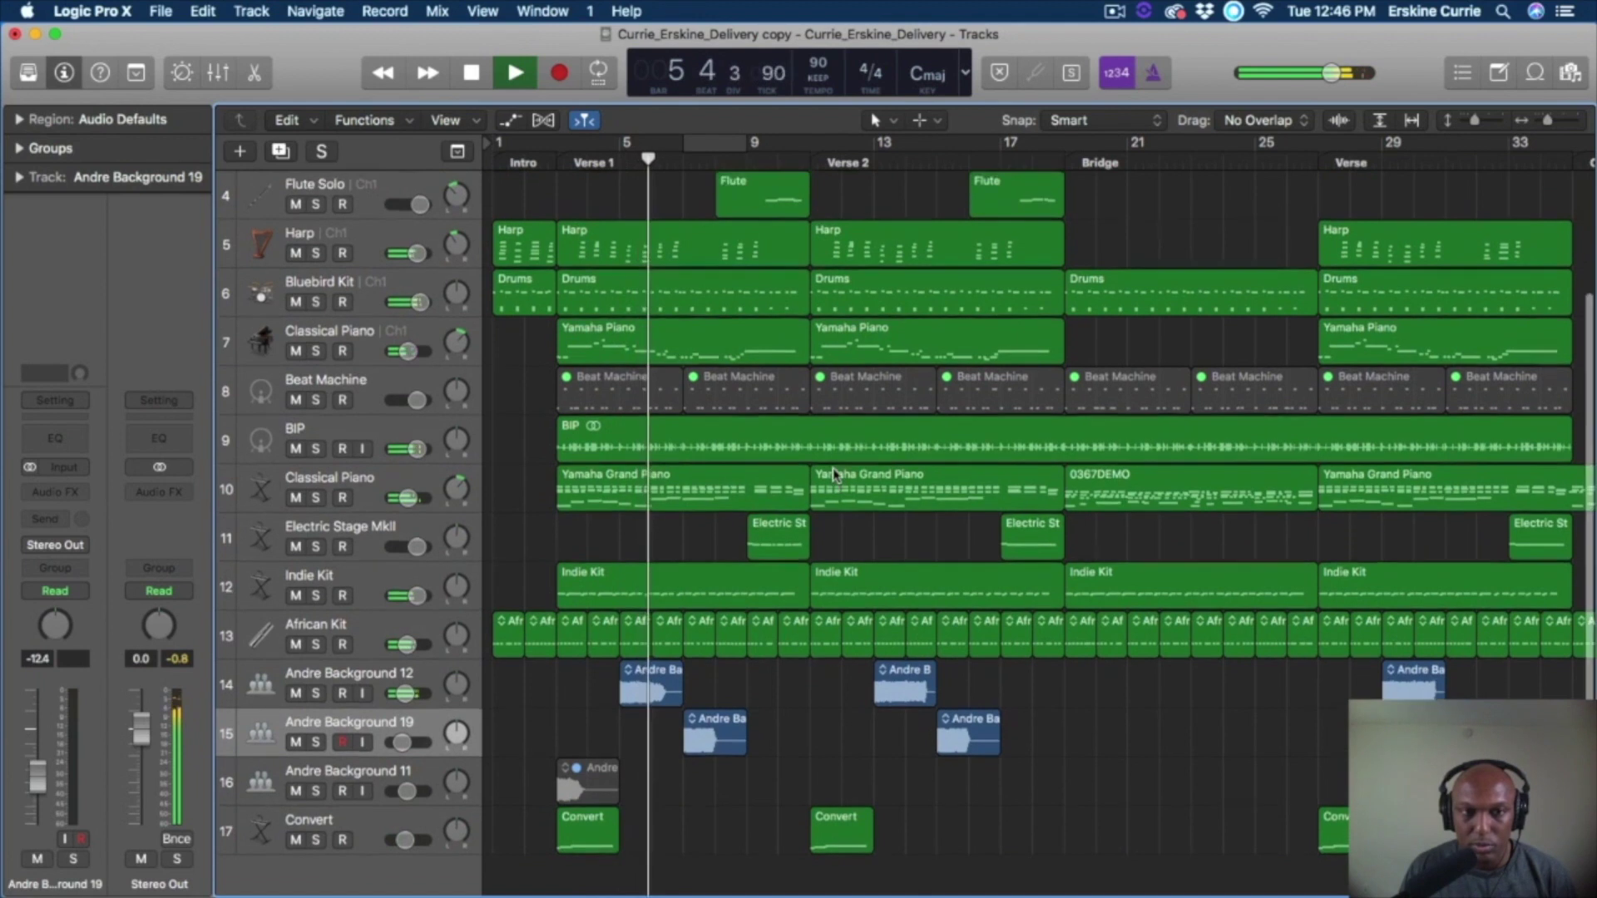
scroll(831, 468, "up", 3)
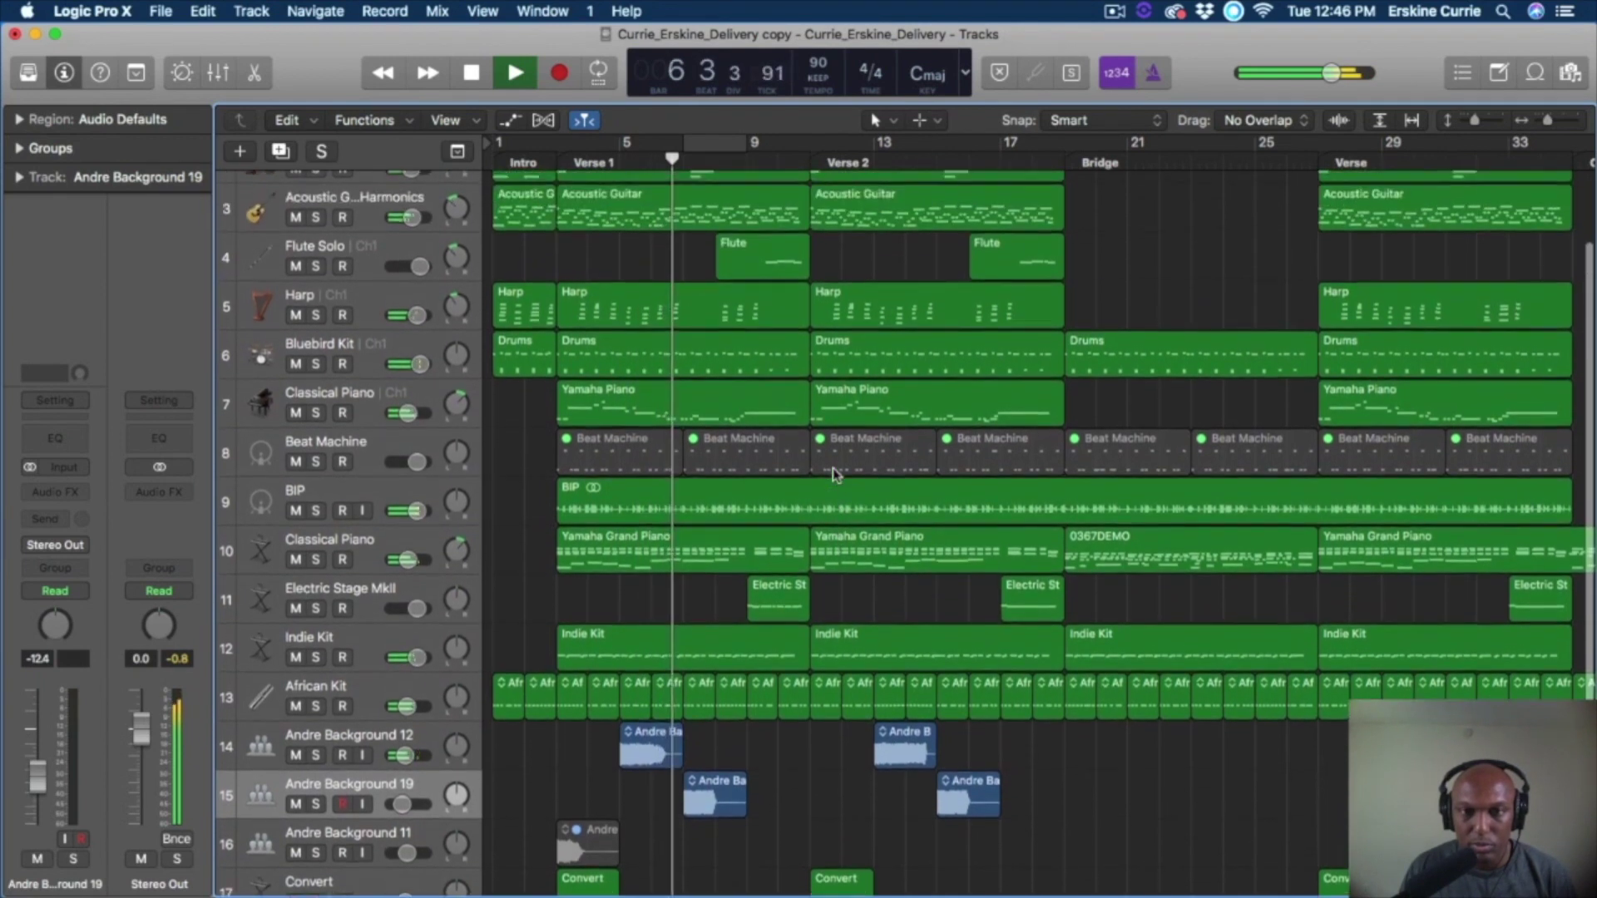
scroll(832, 468, "up", 1)
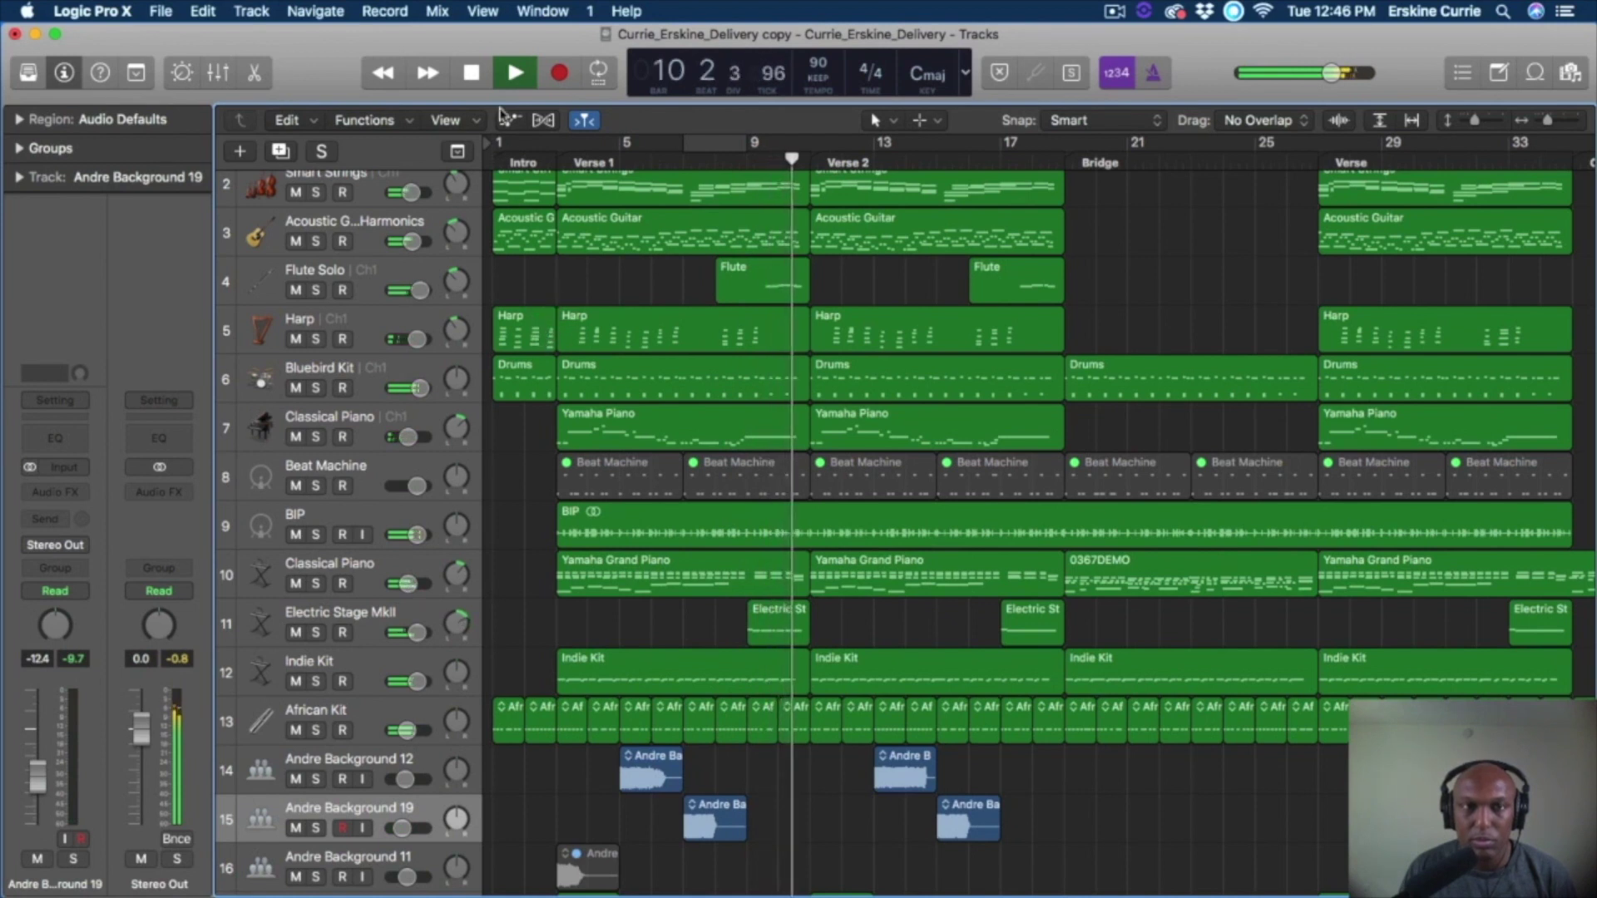
left_click(472, 73)
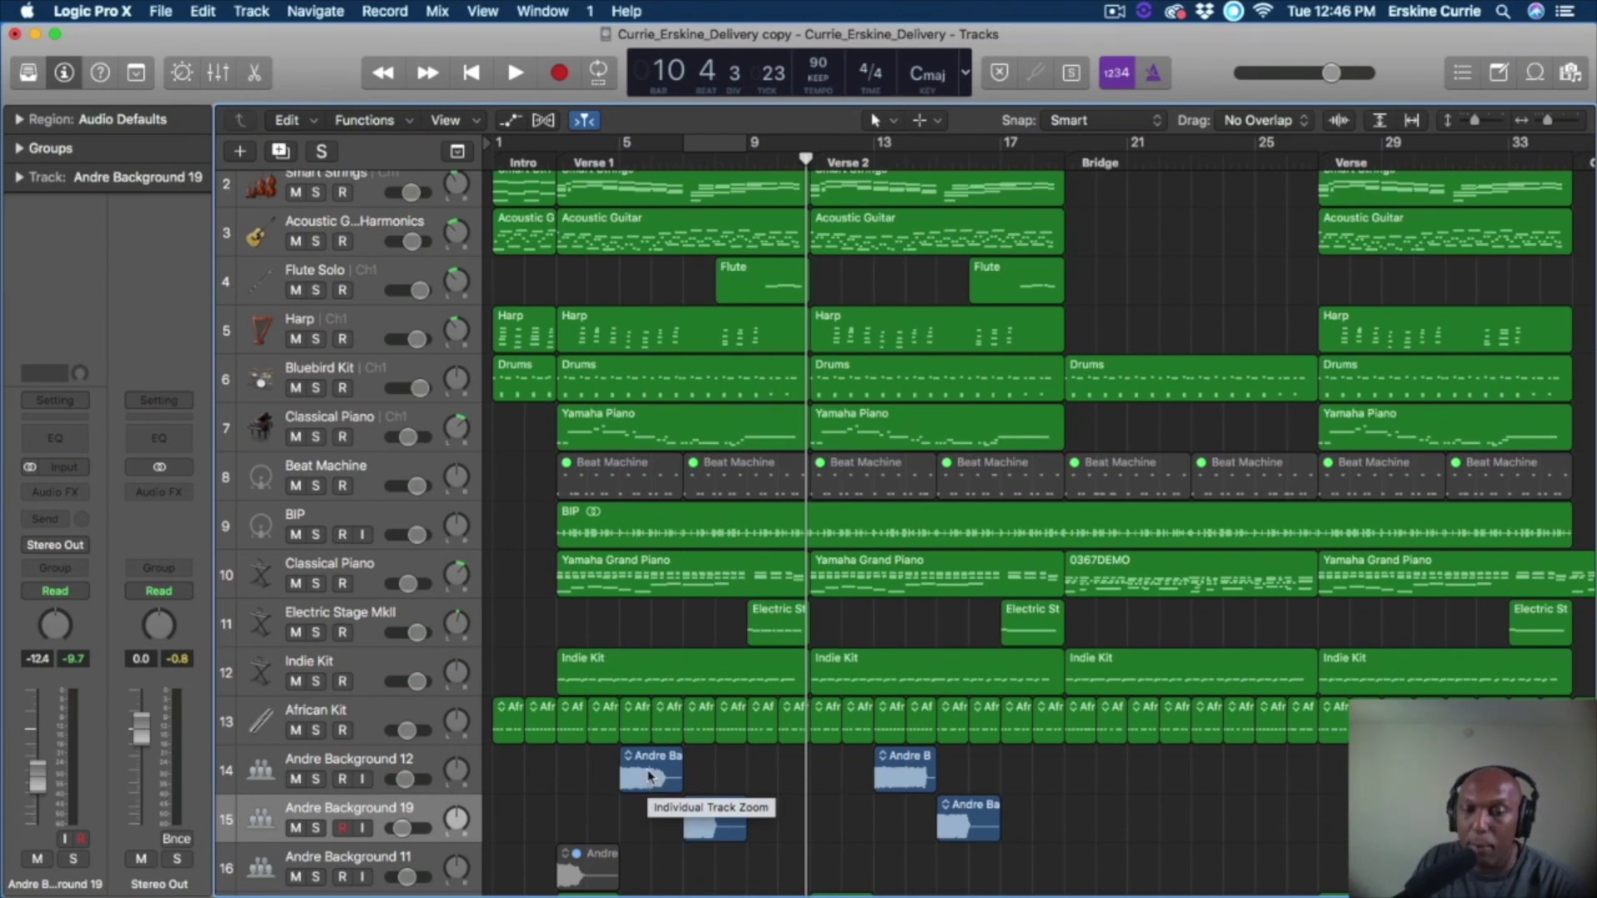
Look over the Andre Background vocal loops in the loop browser and close the browser.
left_click(1534, 73)
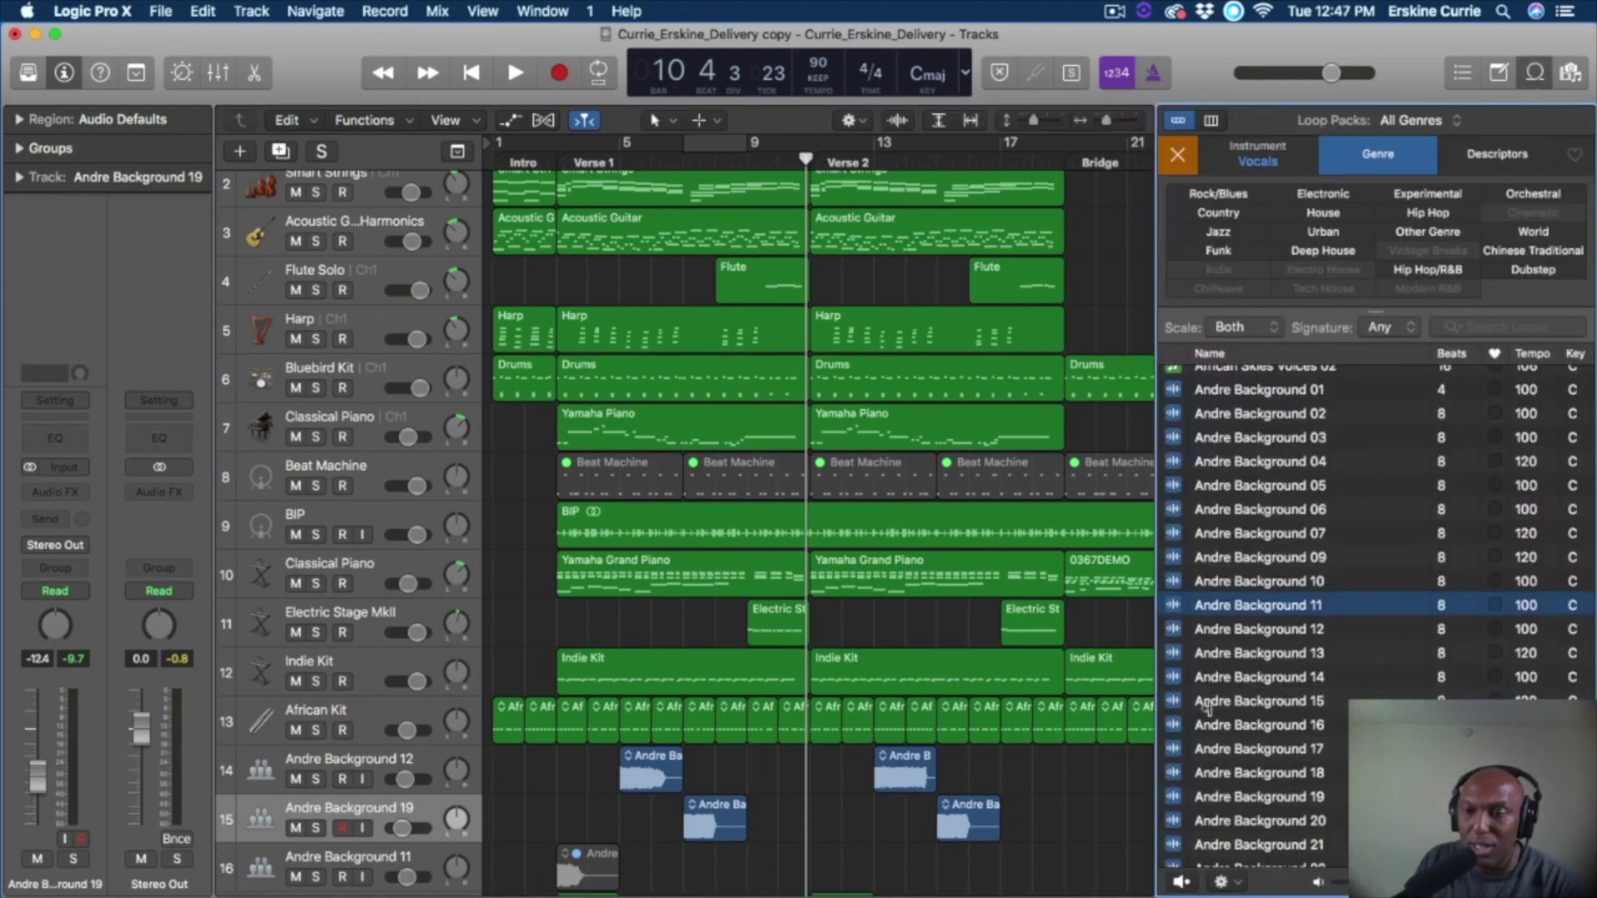
left_click(1535, 73)
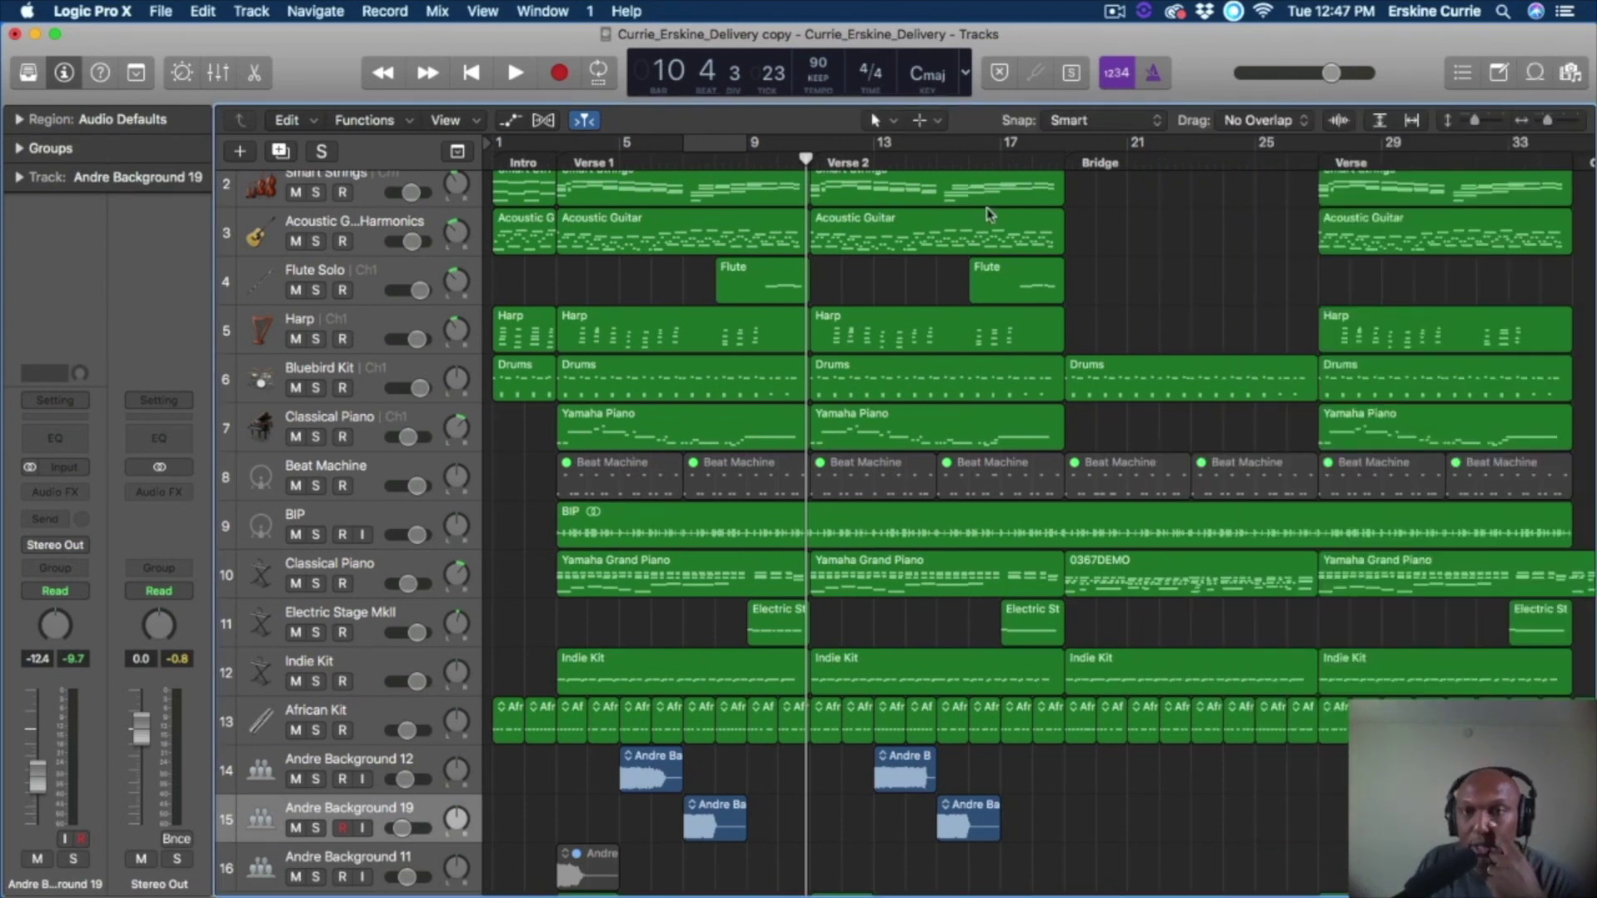
Show the global tracks above the first track.
scroll(863, 305, "up", 2)
scroll(863, 304, "up", 1)
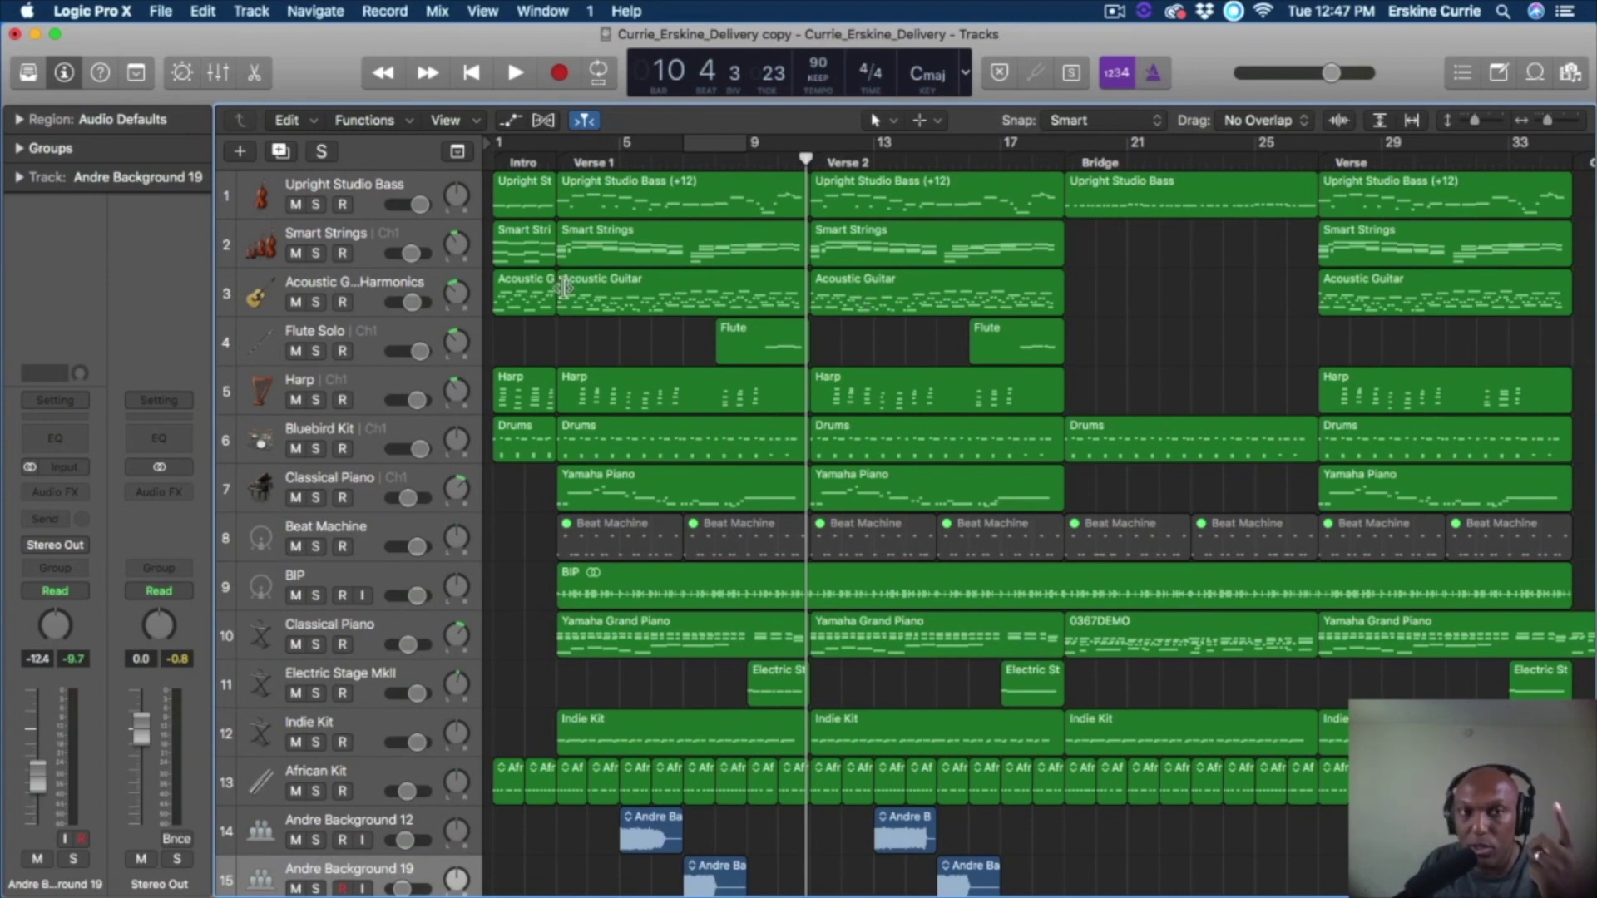
left_click(457, 153)
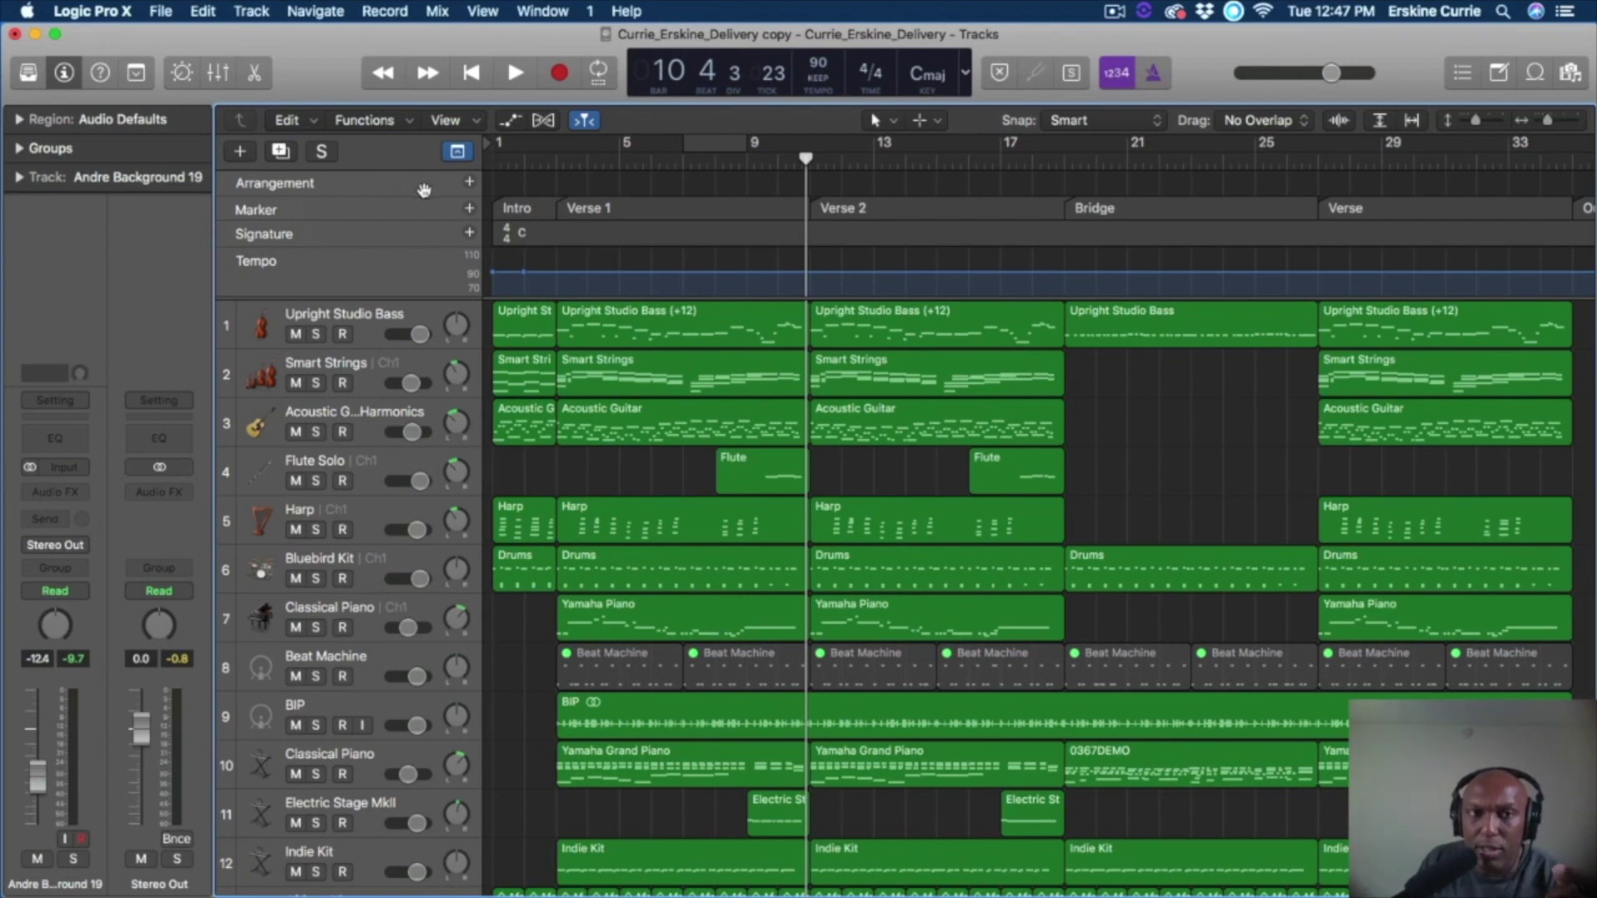
Add four arrangement sections in sequence: Intro, Verse, Chorus and Bridge.
left_click(470, 183)
left_click(470, 183)
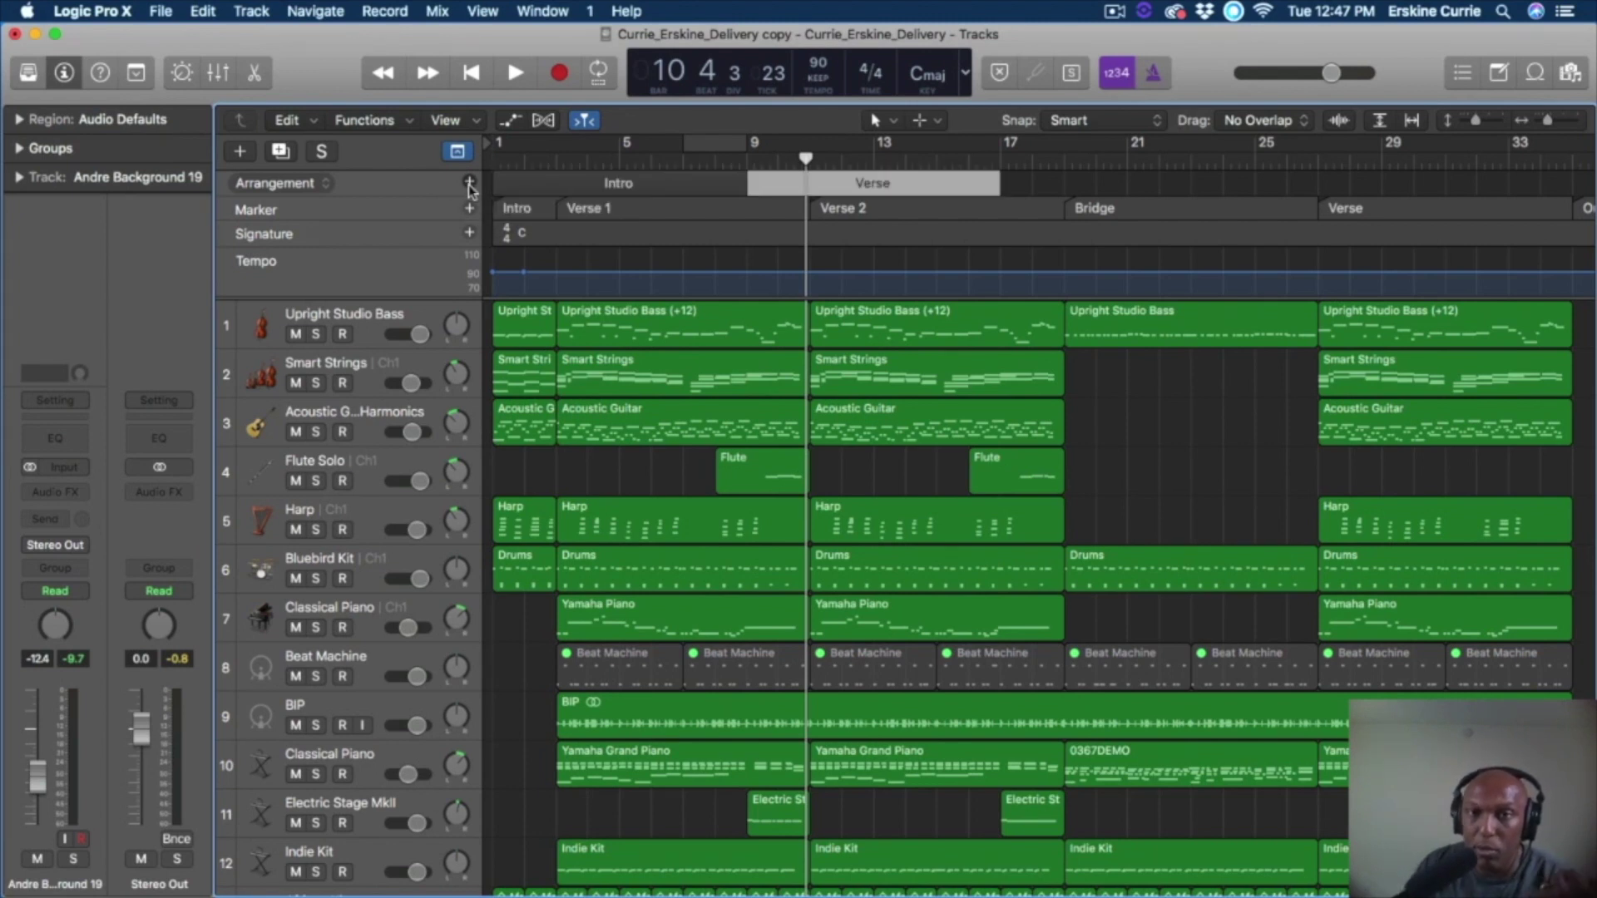
left_click(469, 183)
left_click(469, 183)
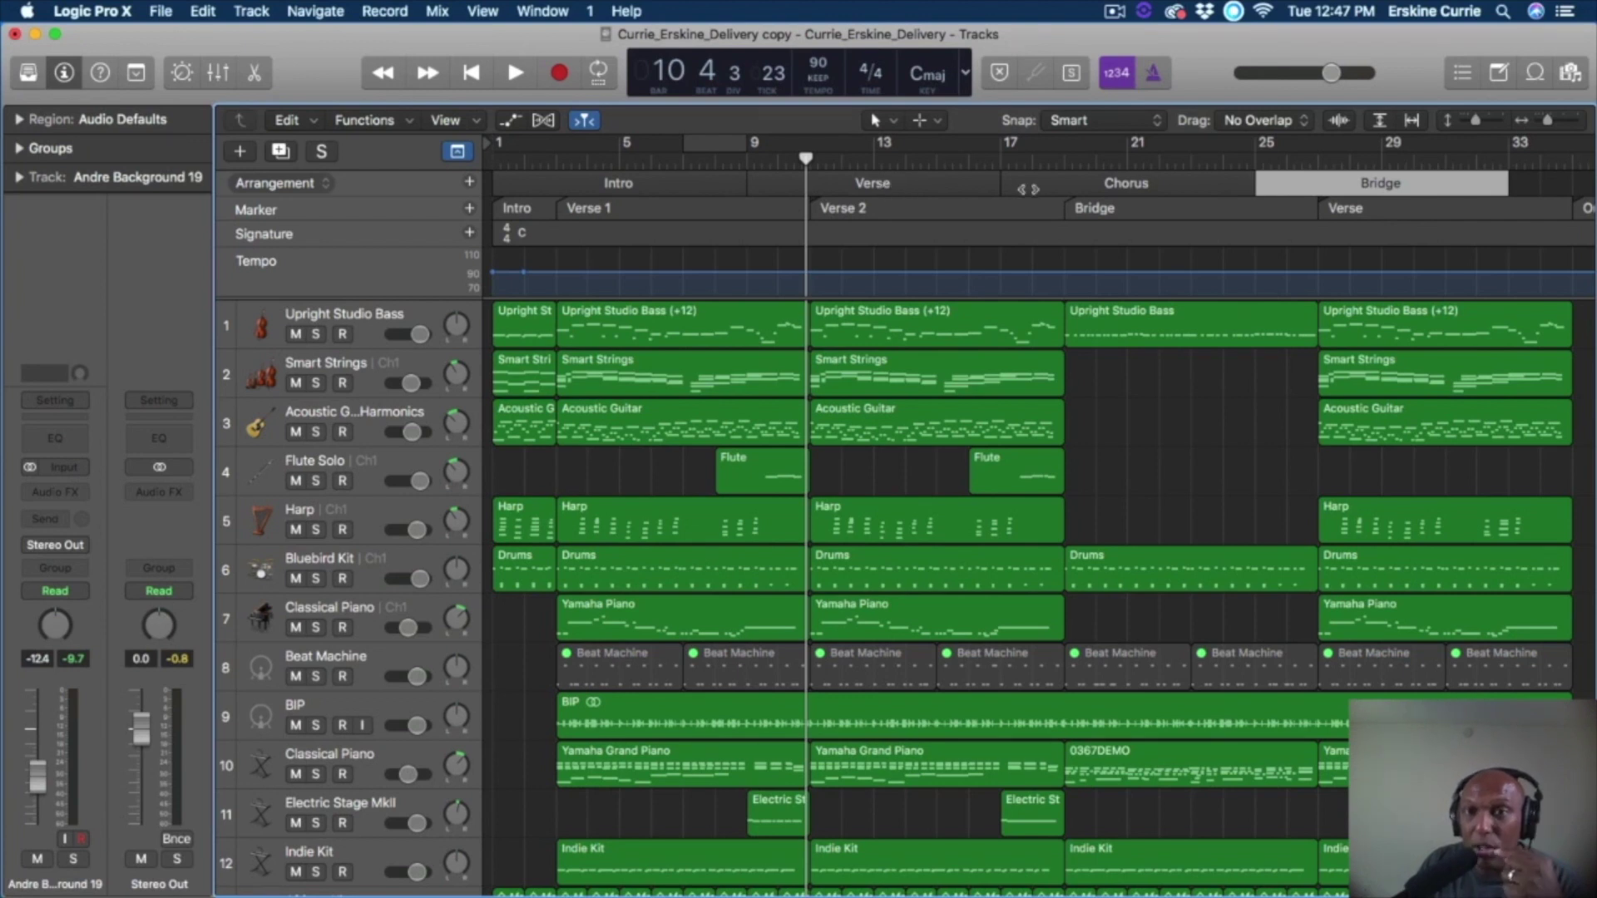
Try moving the Chorus section ahead of the Verse section, undo the move and deselect all regions.
left_click(884, 183)
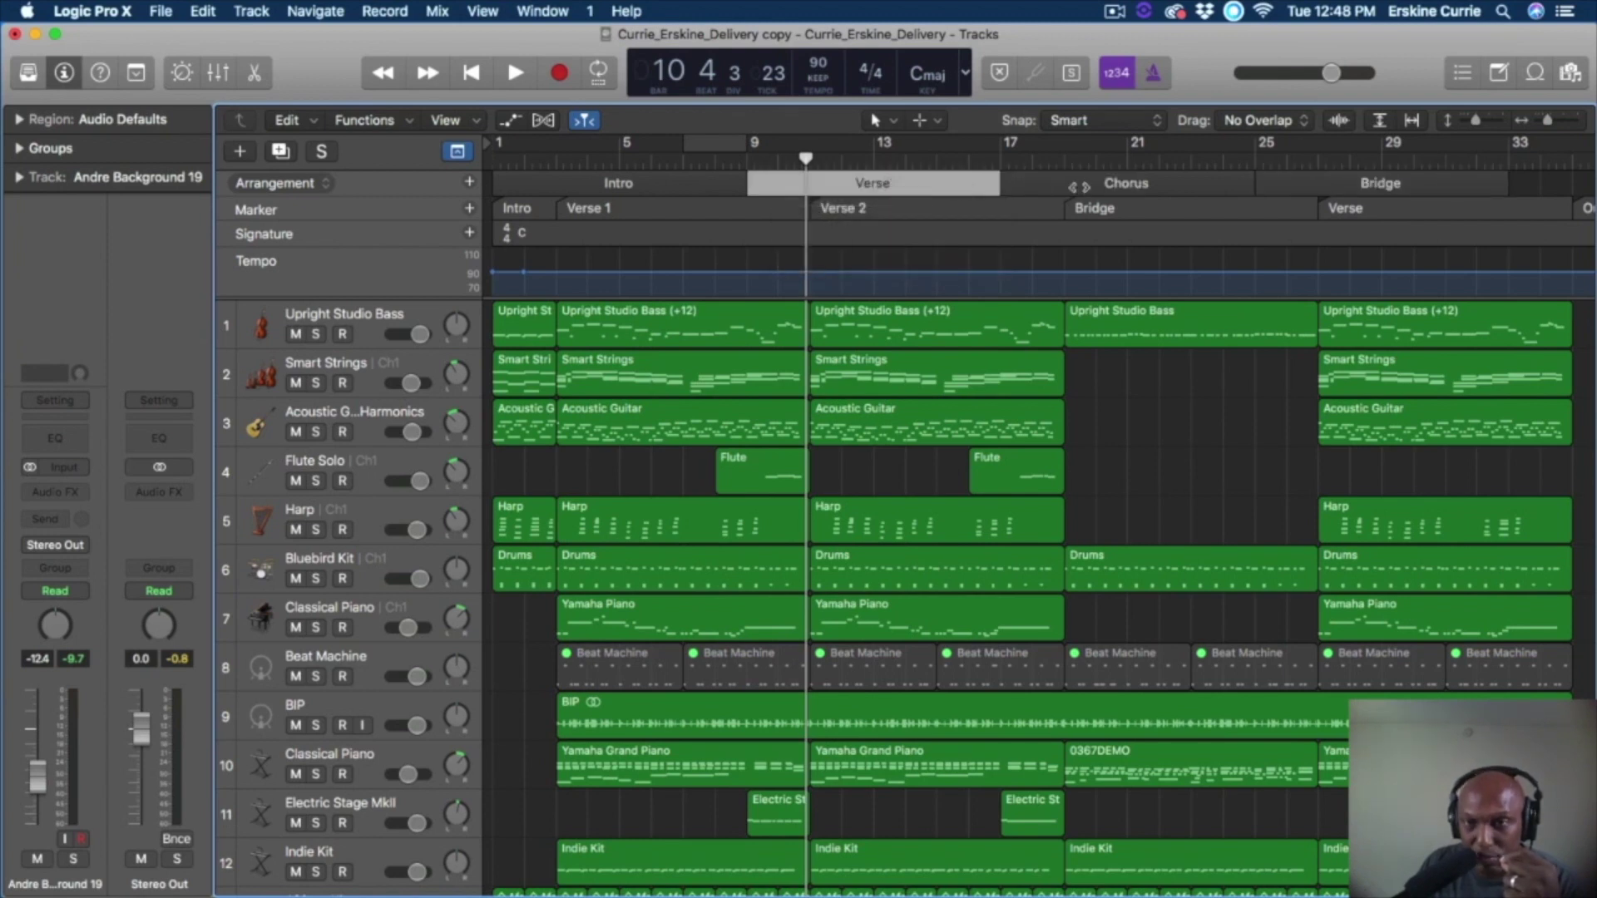
left_click(1078, 183)
left_click_drag(1075, 184, 751, 195)
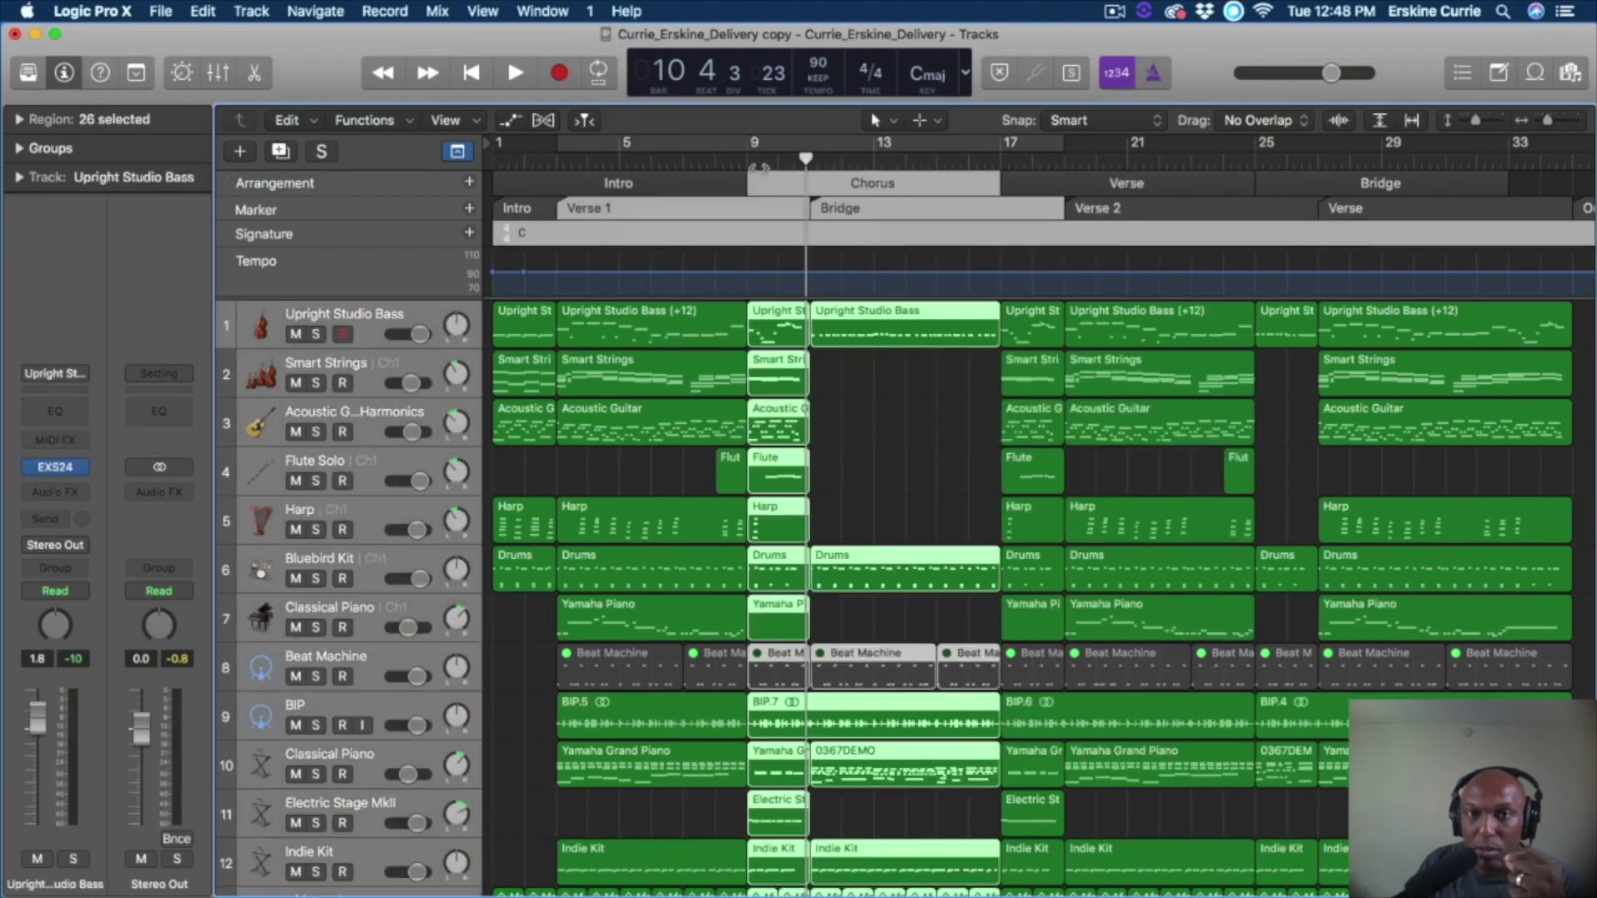
key("super+z")
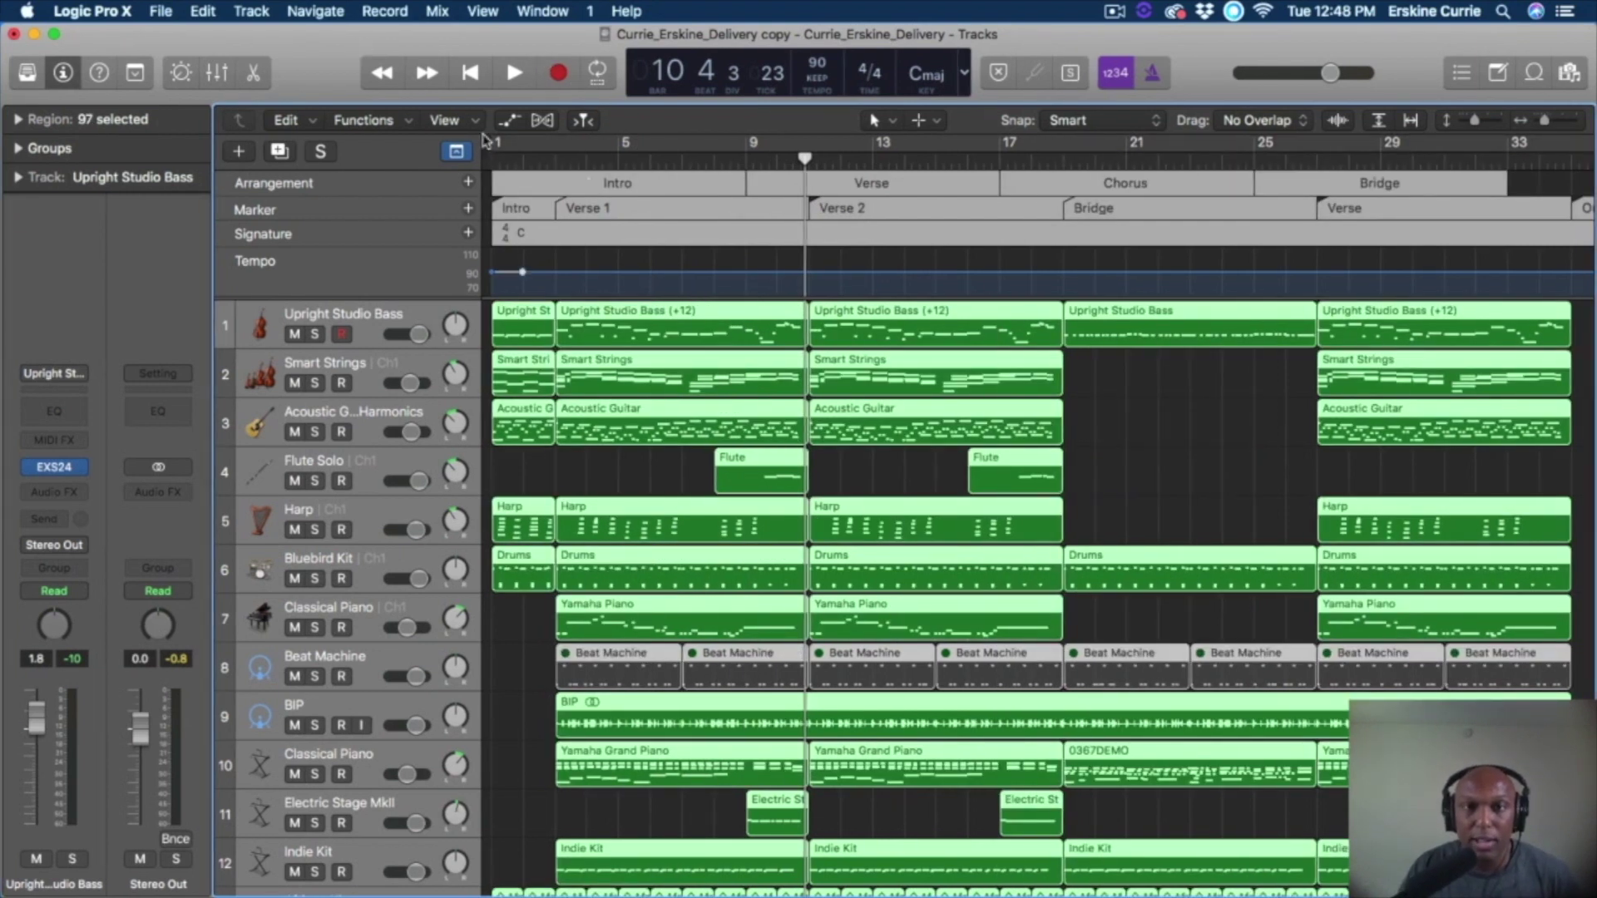
left_click(1211, 367)
left_click(1135, 185)
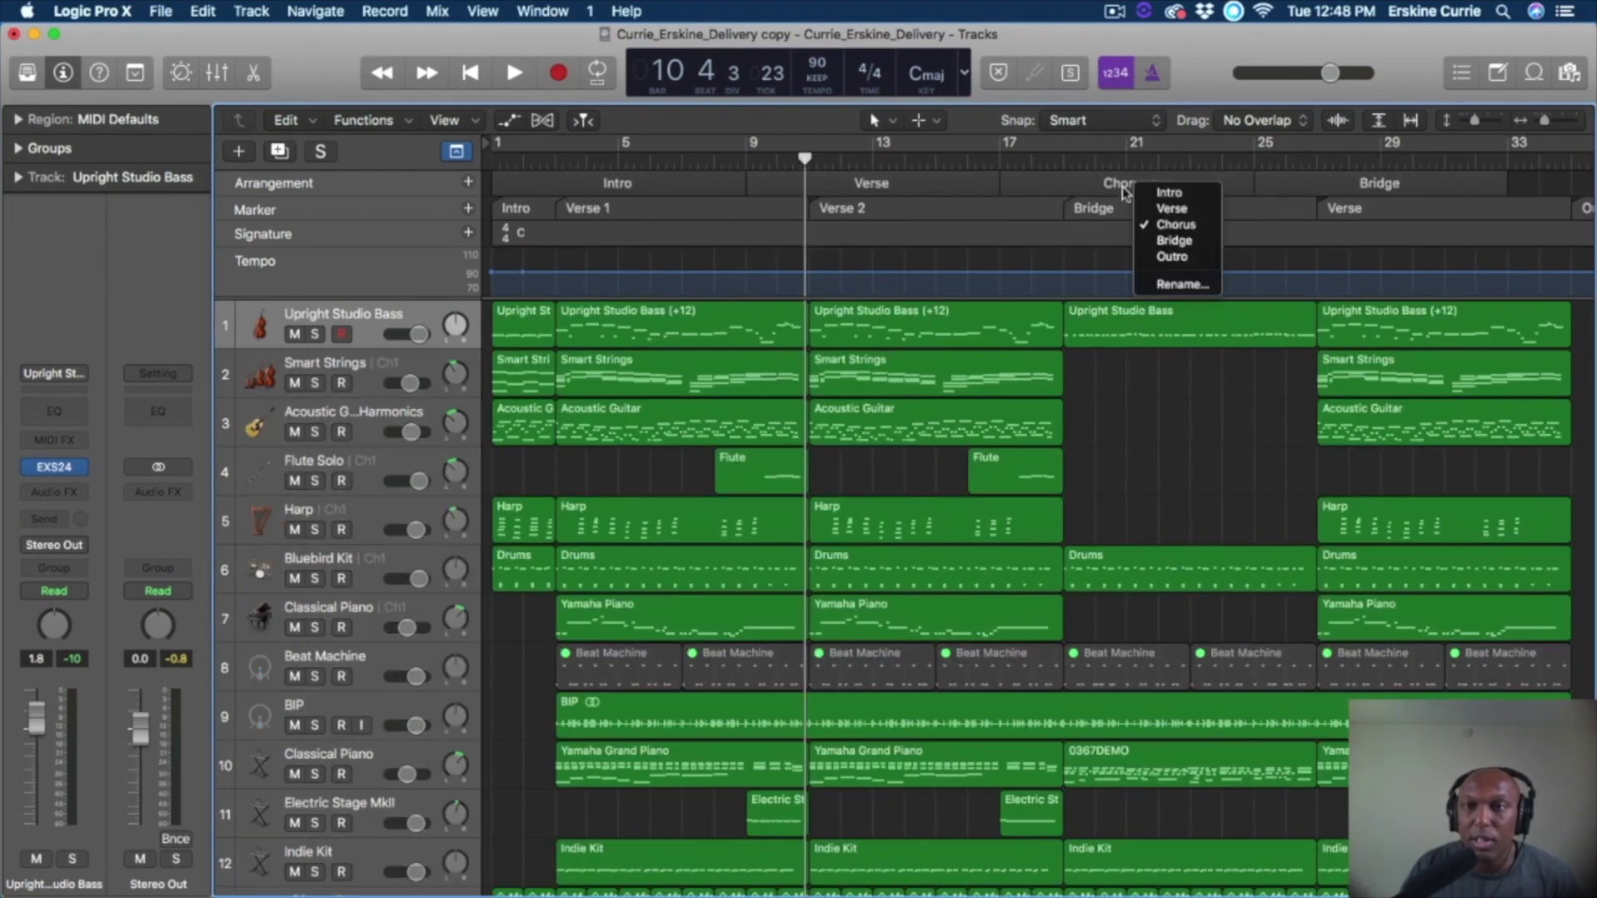
left_click(1059, 192)
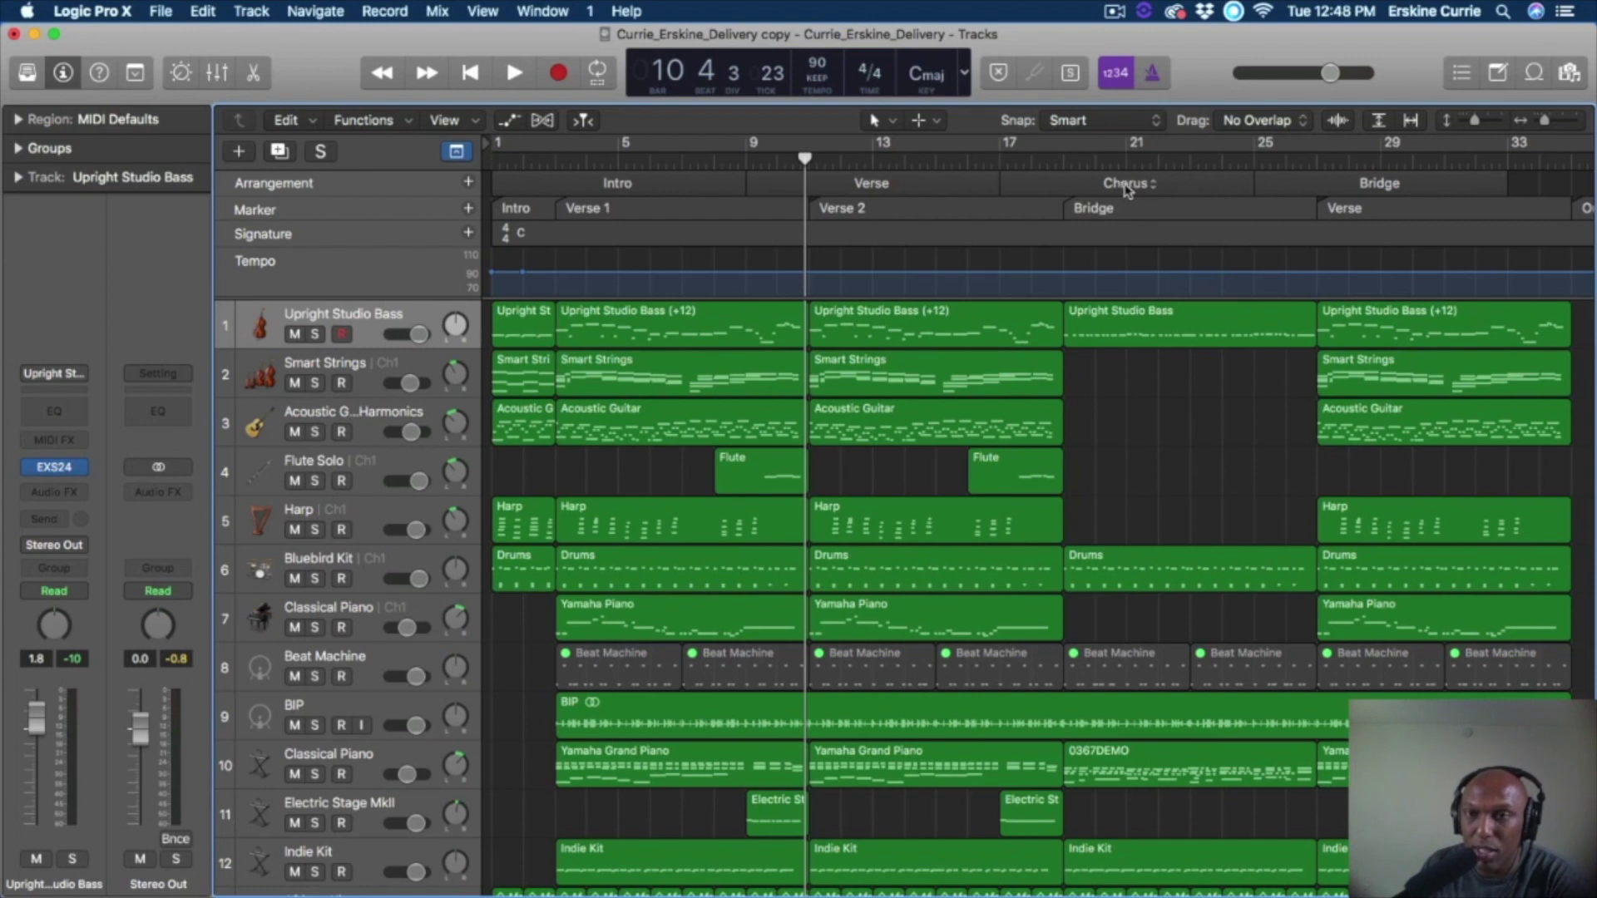
left_click(1138, 191)
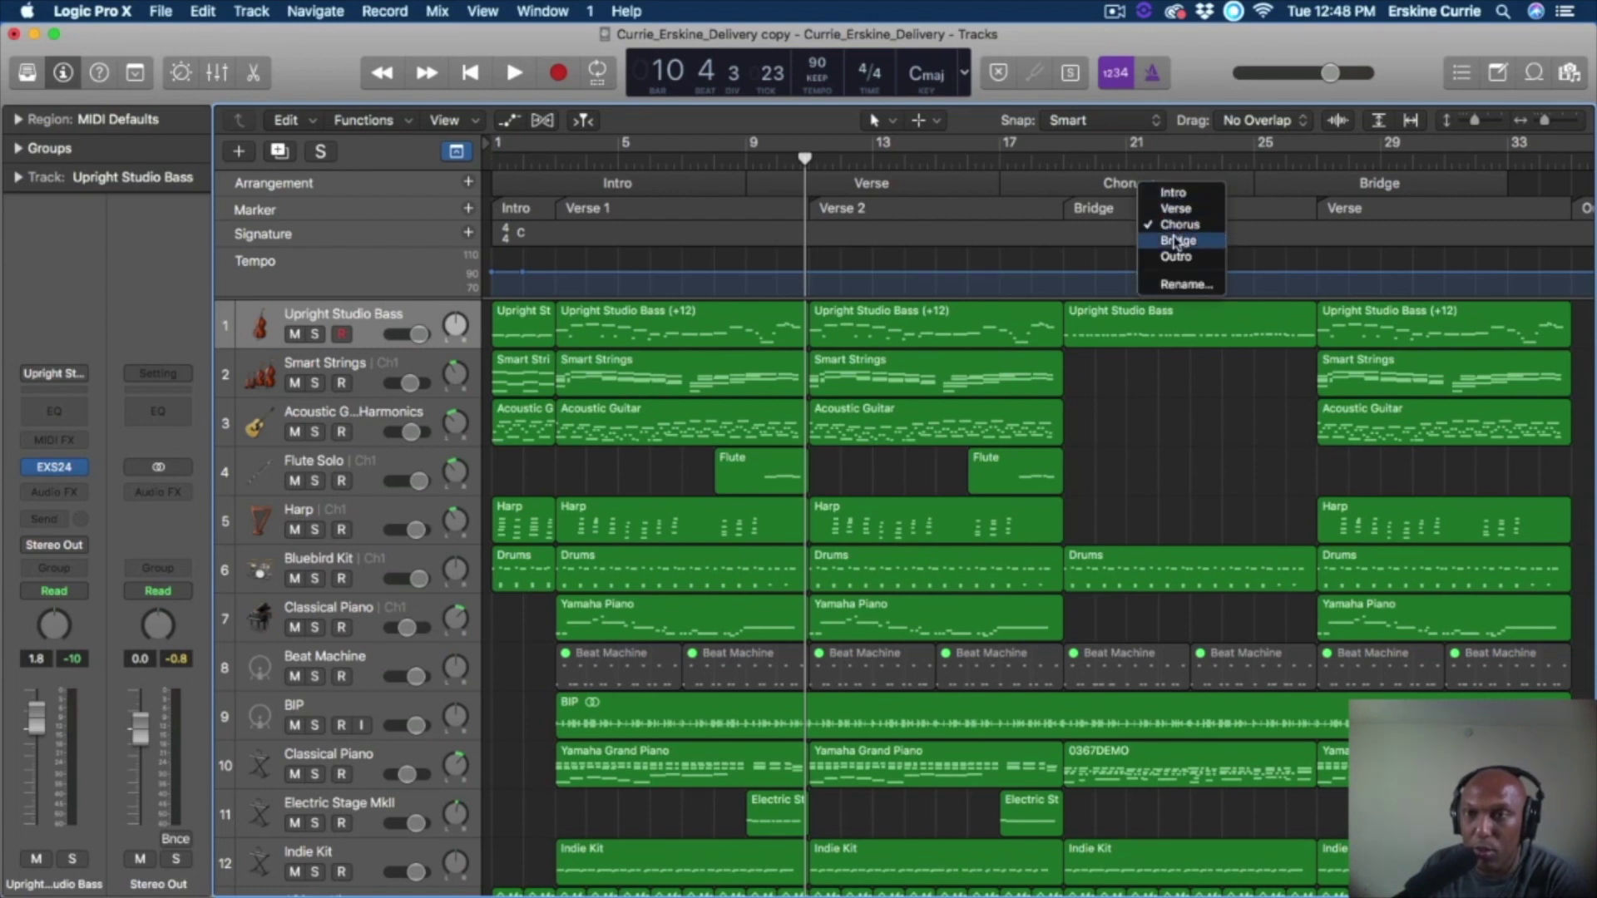
left_click(1058, 188)
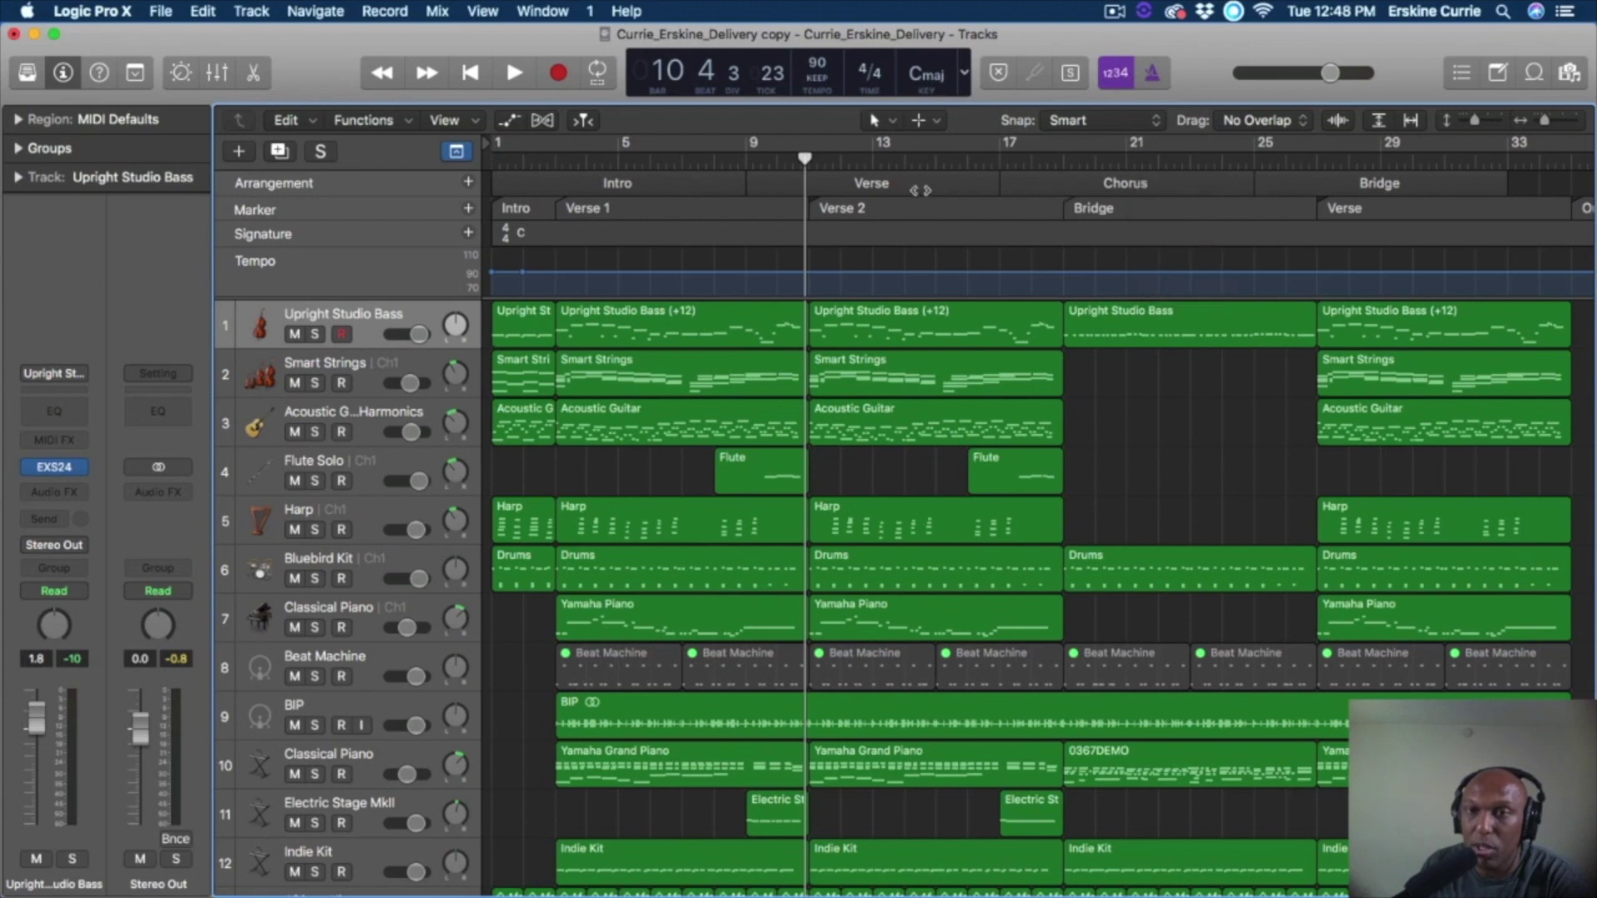
Swap the labels of the two middle arrangement sections, making the second one Chorus and the third one Verse.
left_click(868, 187)
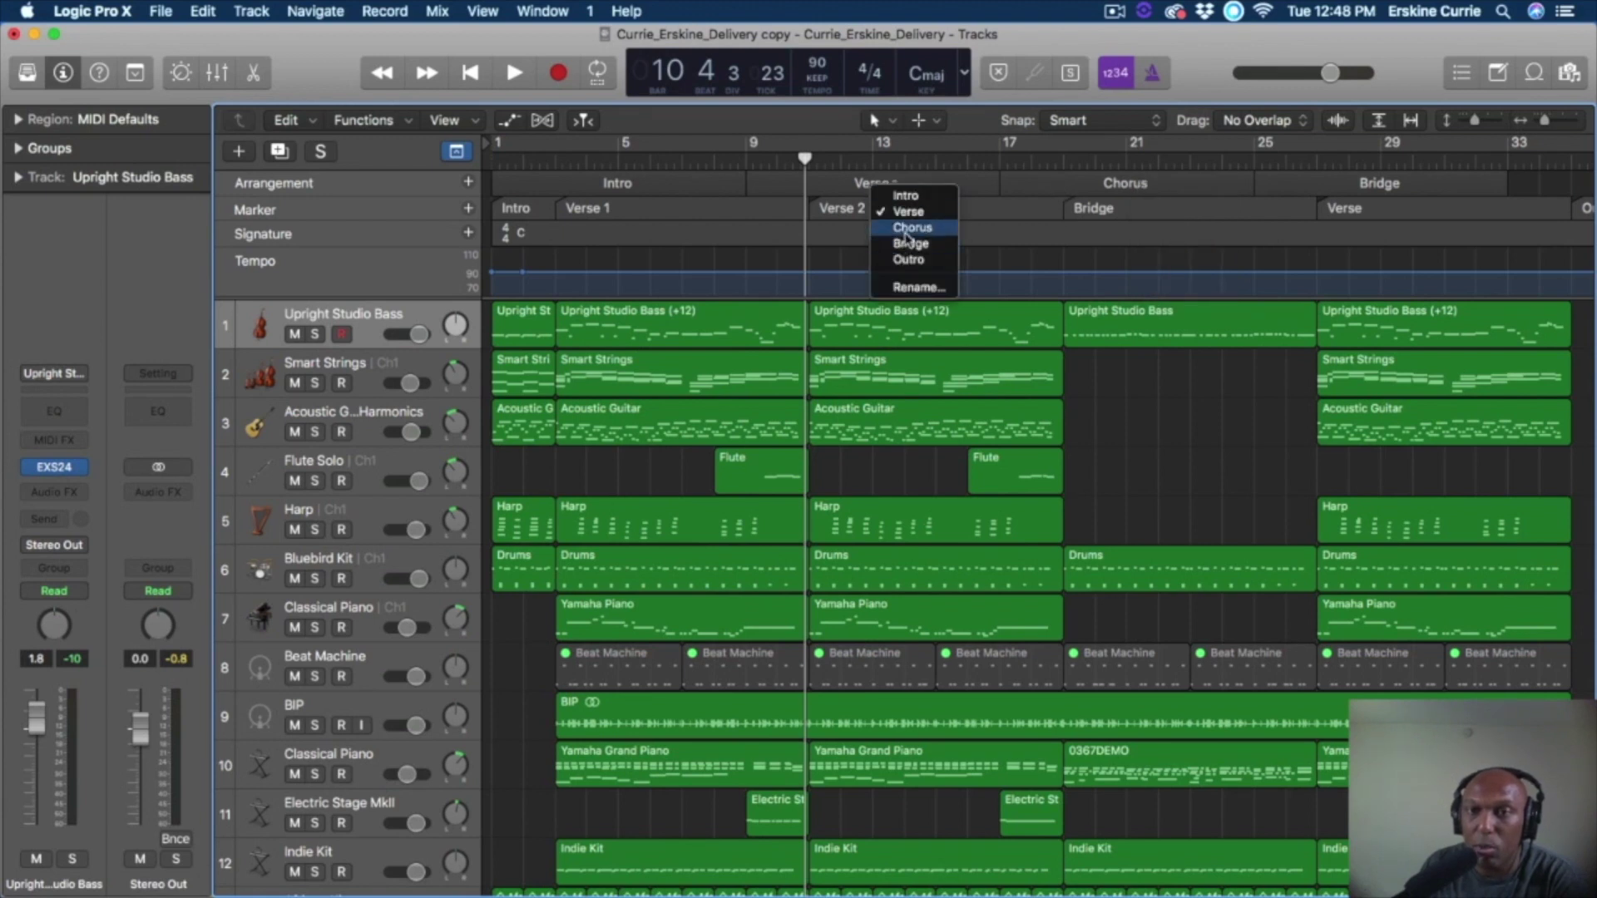
left_click(911, 227)
left_click(1110, 188)
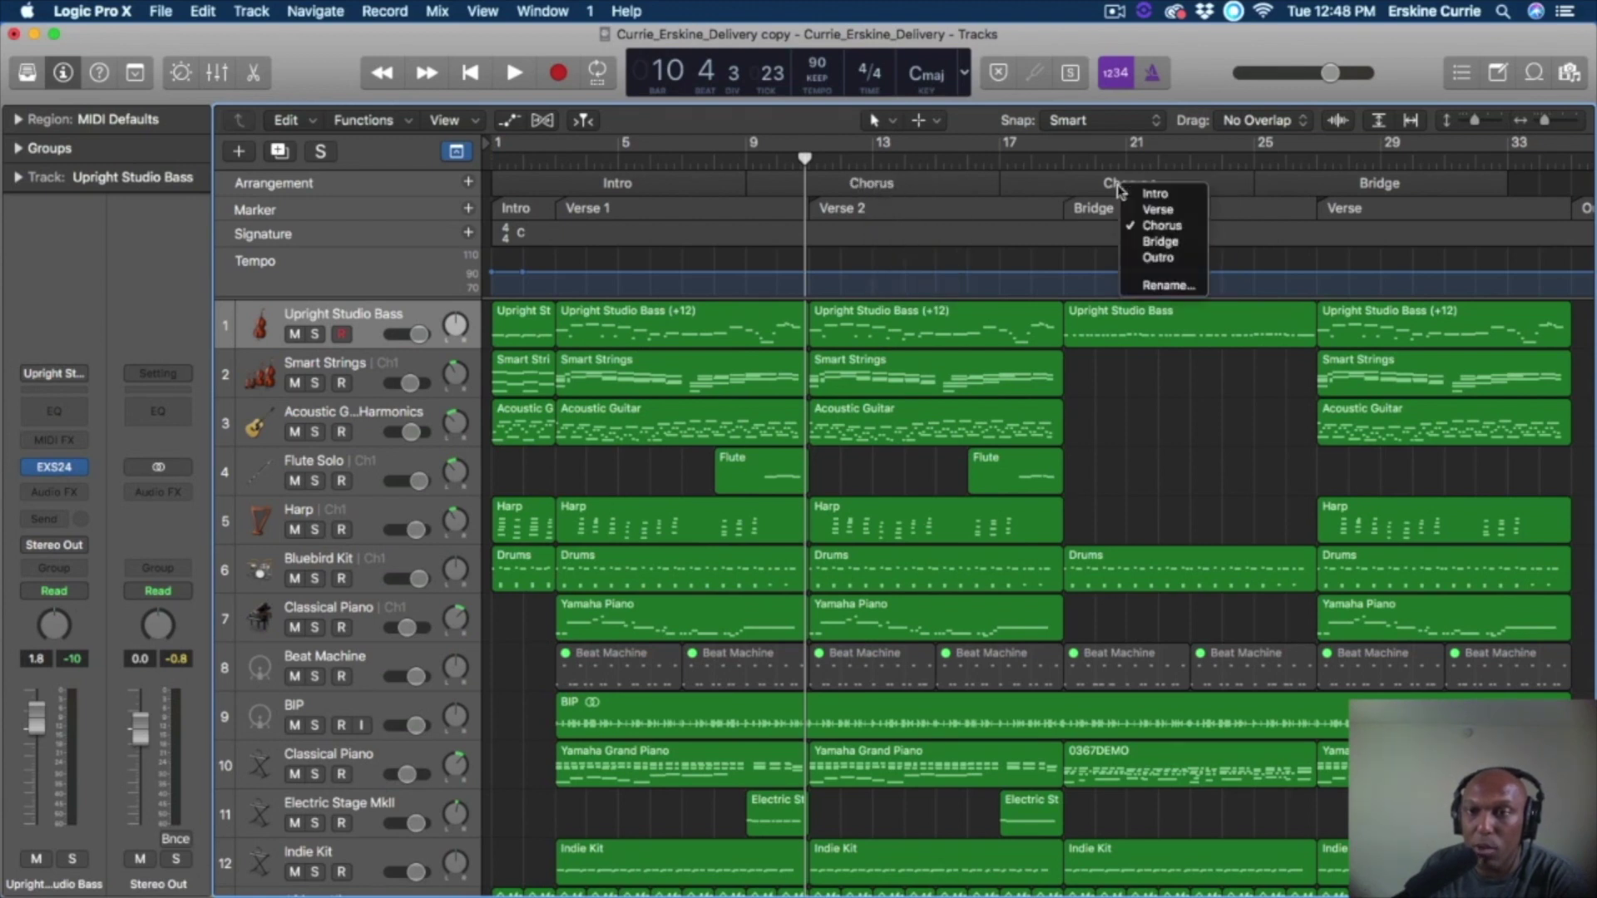
left_click(1156, 210)
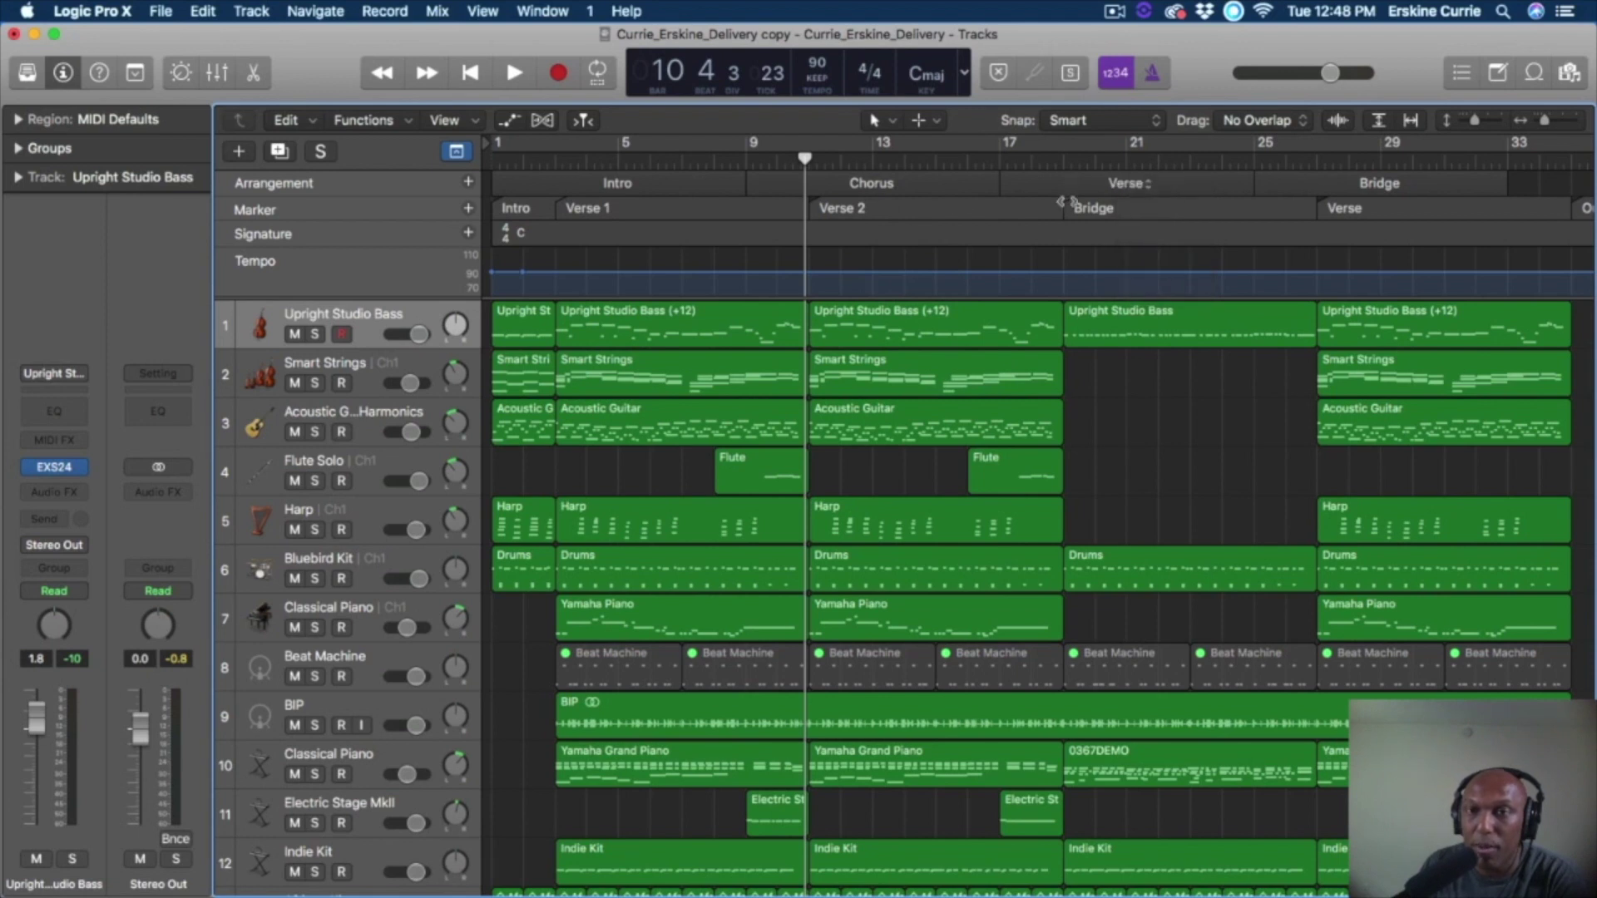
Relabel the second arrangement section as Verse and the third as Chorus.
left_click(870, 186)
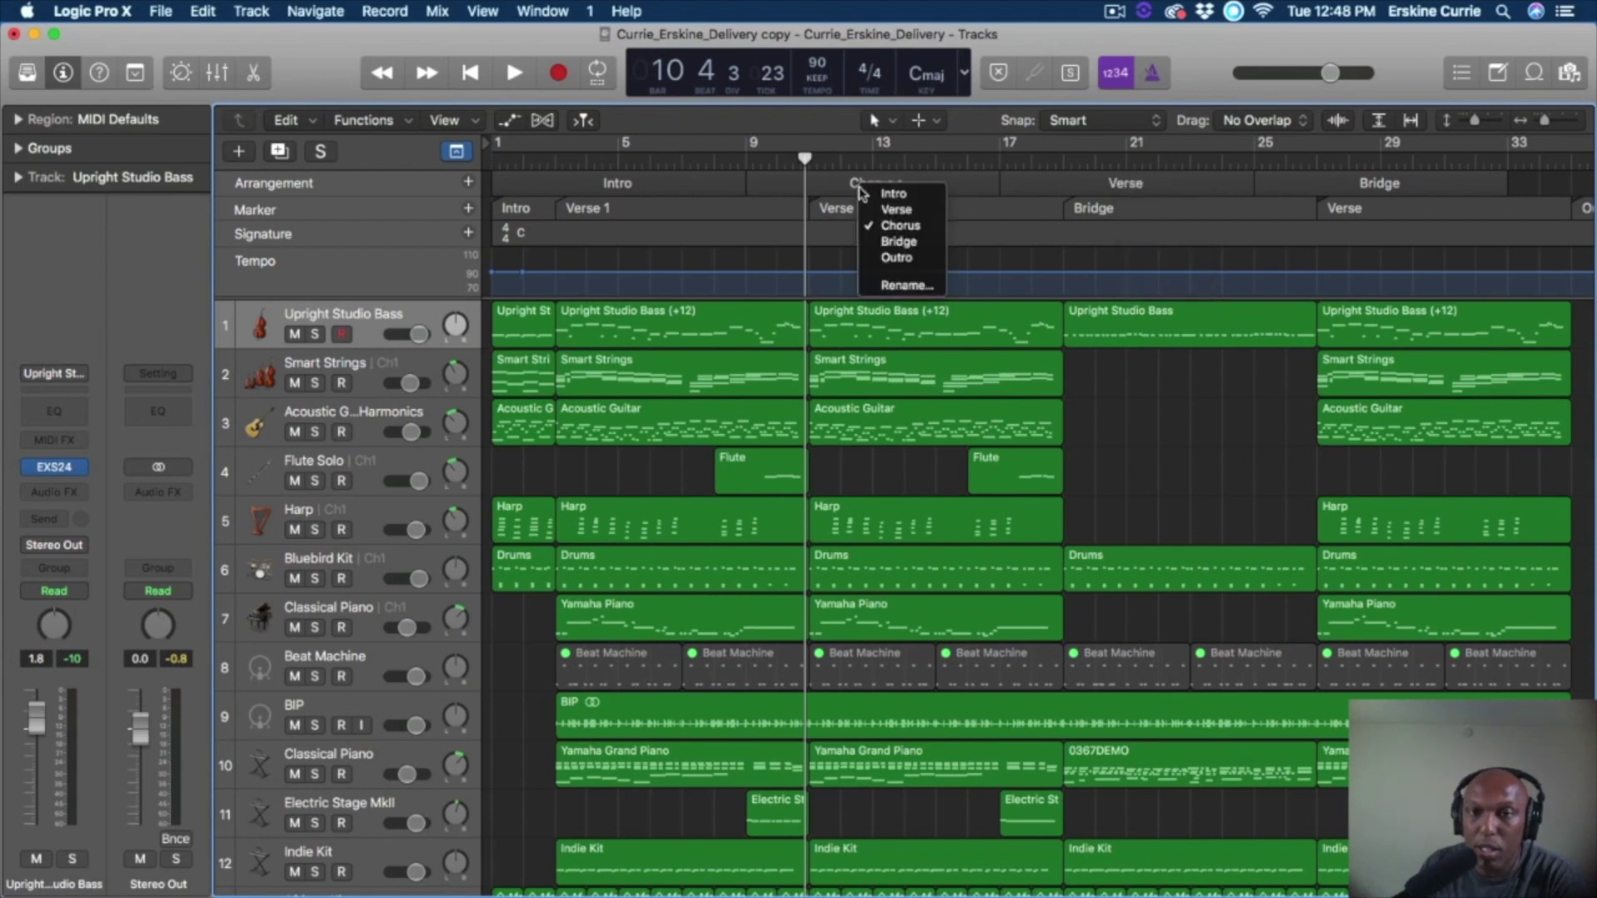
left_click(879, 211)
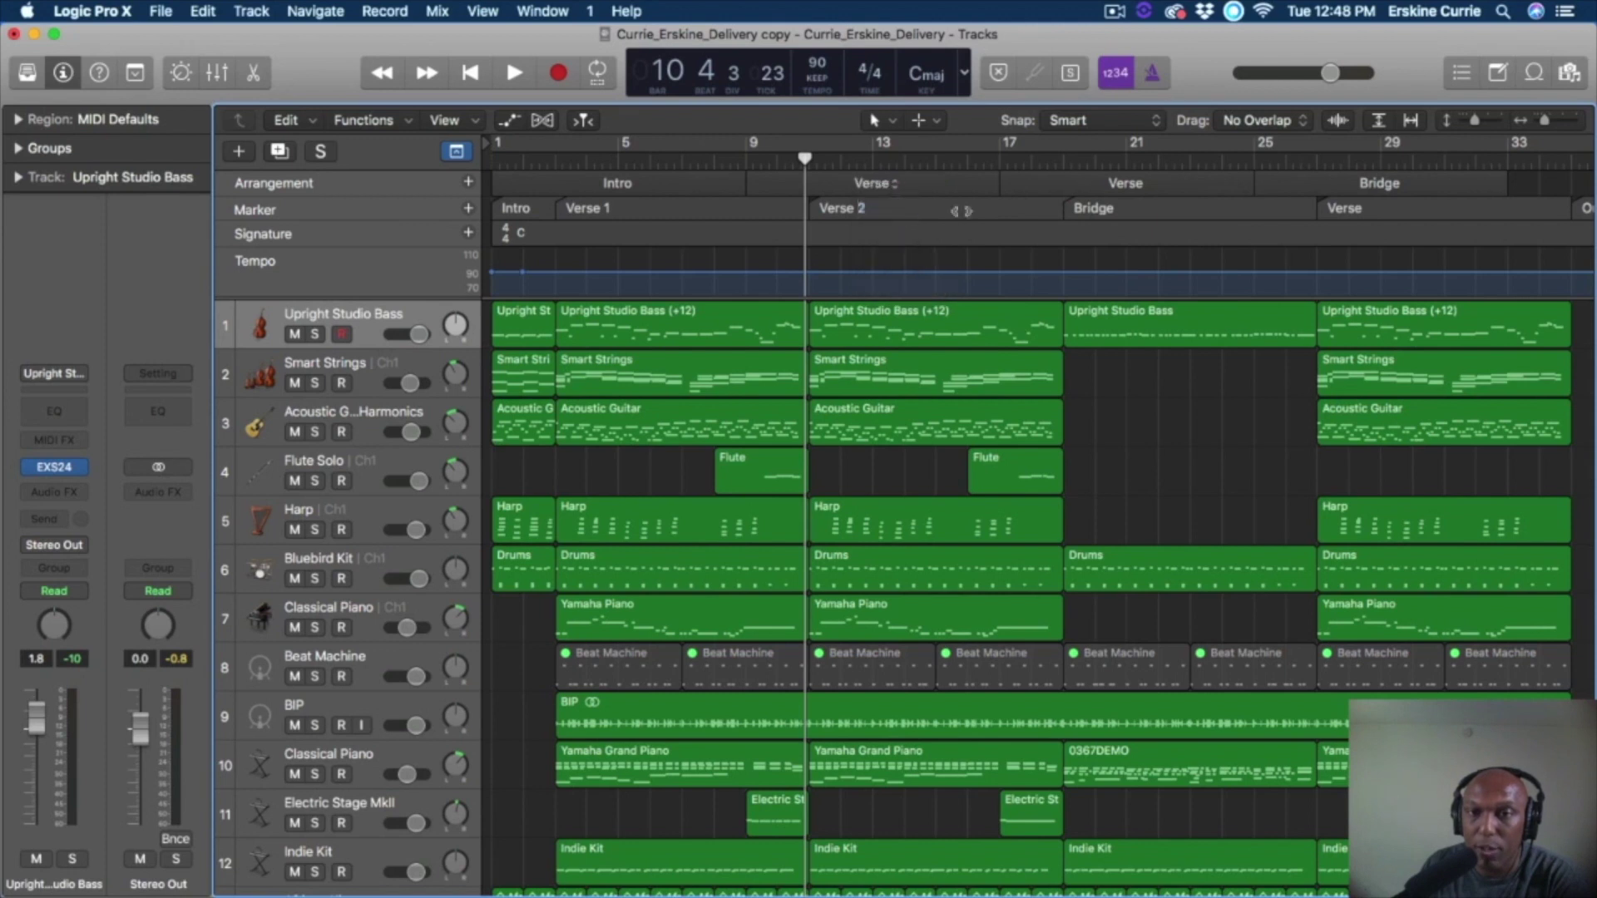
left_click(1115, 184)
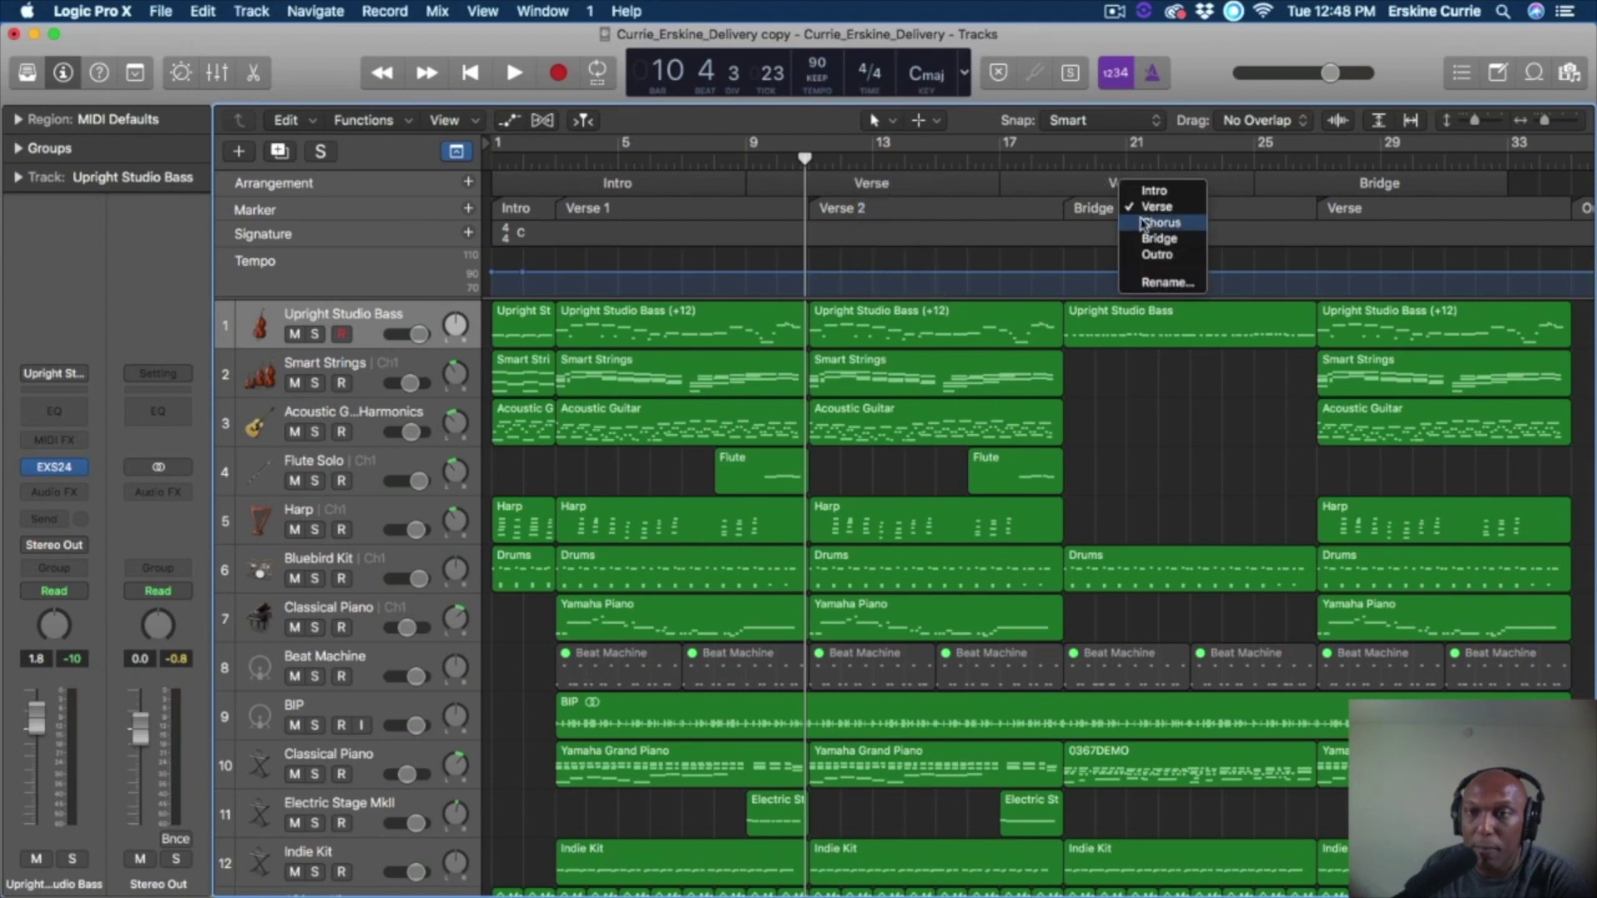
left_click(1148, 221)
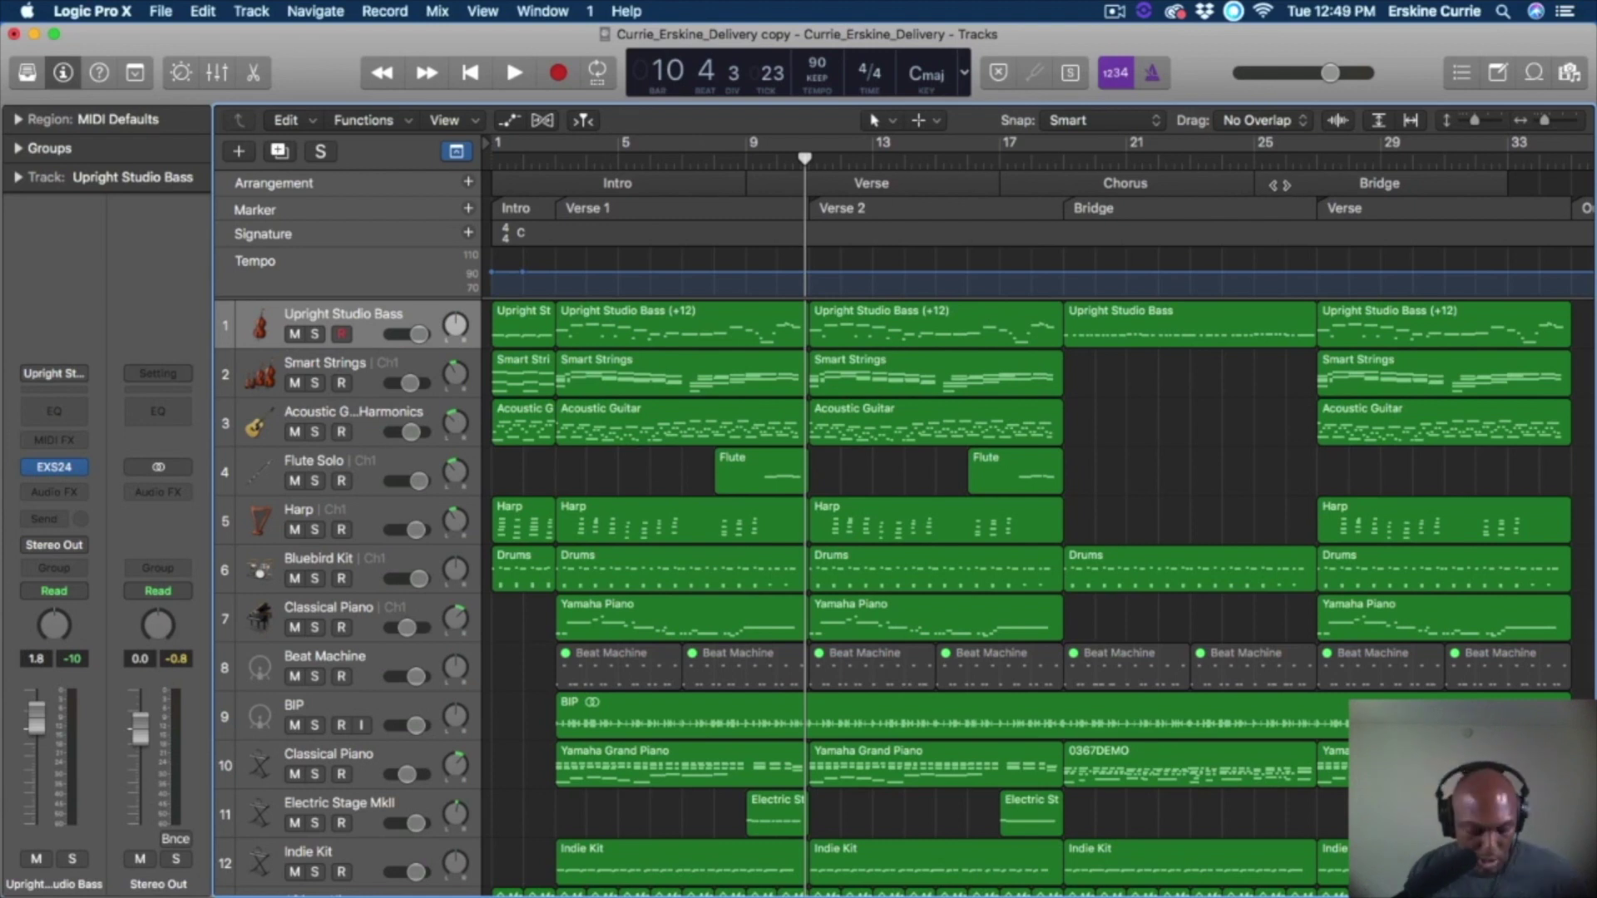
Undo the arrangement edits until all arrangement sections are removed.
key("super+z")
key("super+z")
key("super+z")
key("super+z")
key("super+z")
key("super+z")
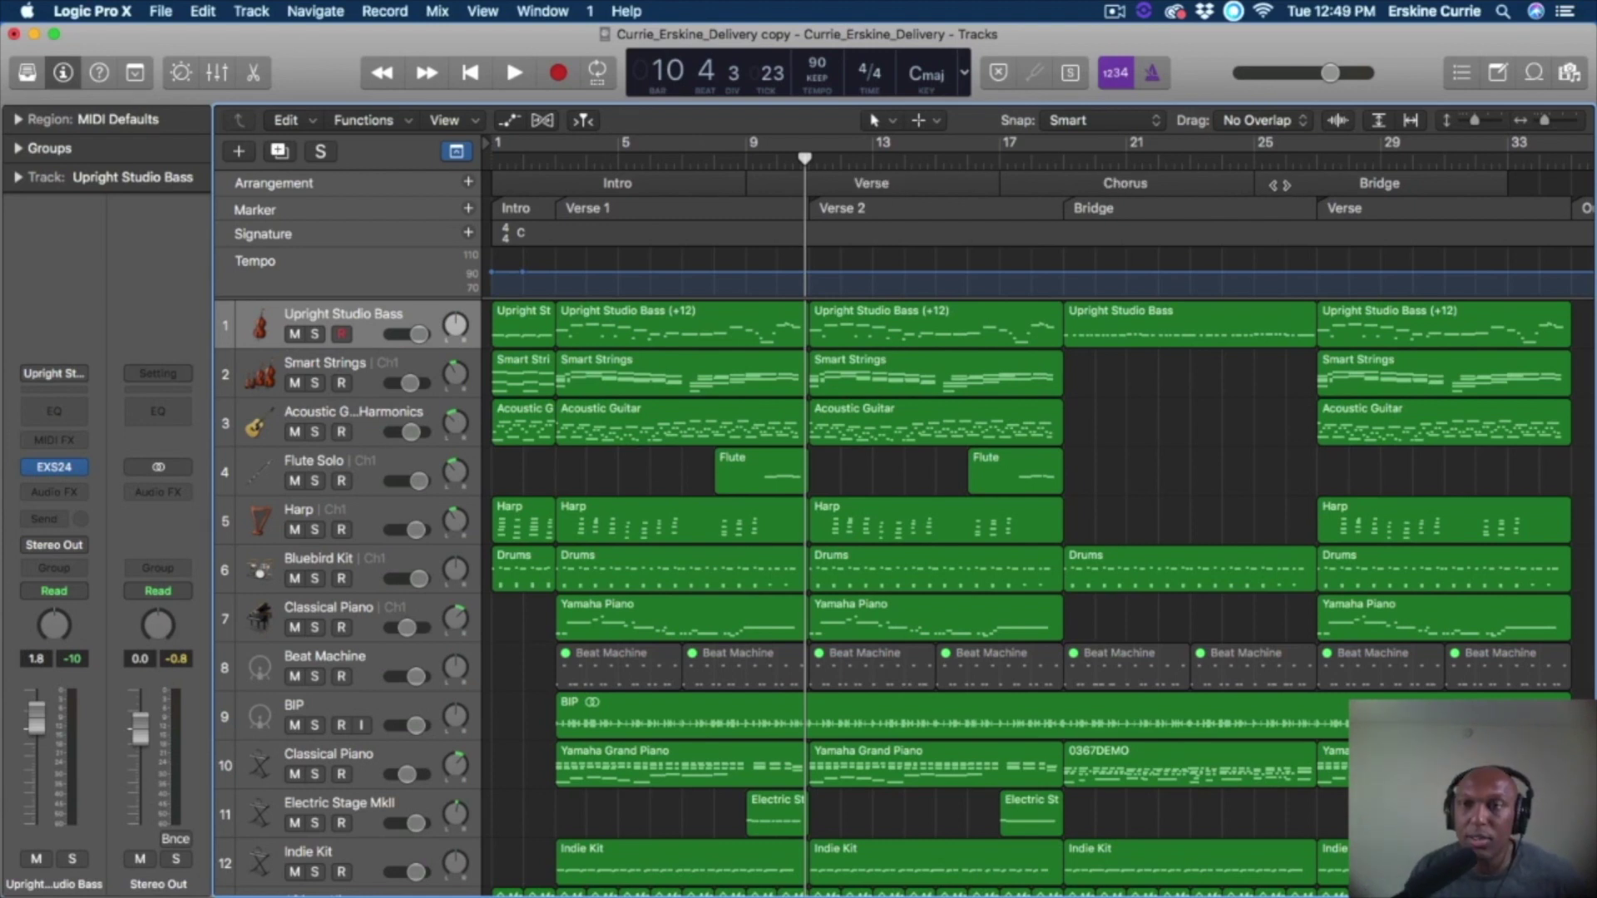
key("super+z")
key("super+z")
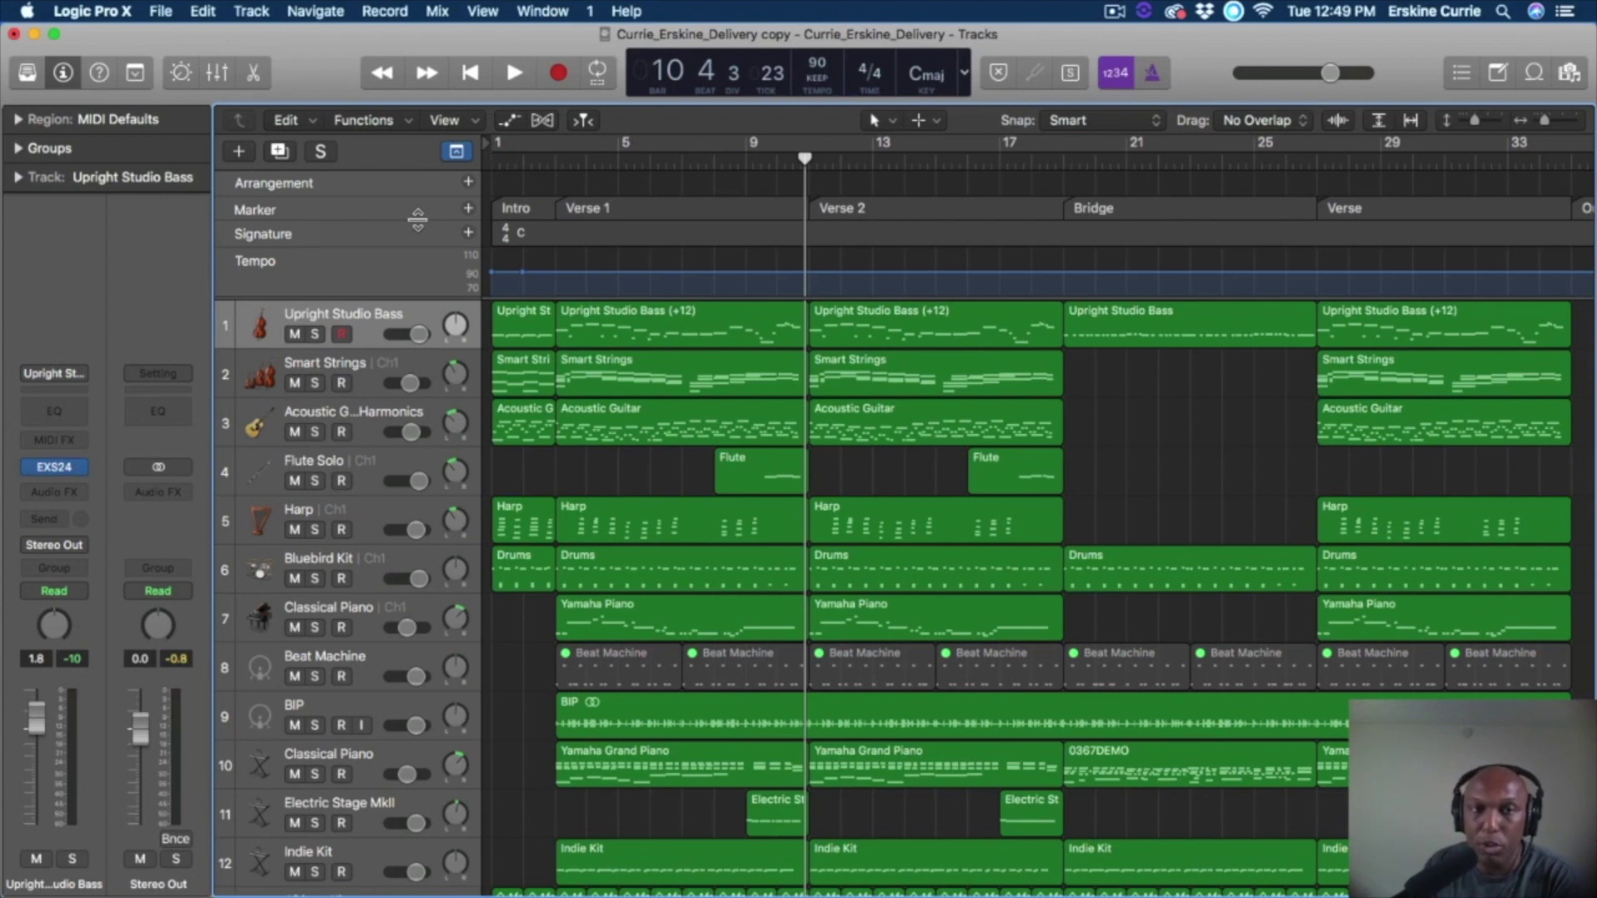
Add a marker at the playhead and move the start of the Verse 2 marker to about bar 14.5.
left_click(470, 209)
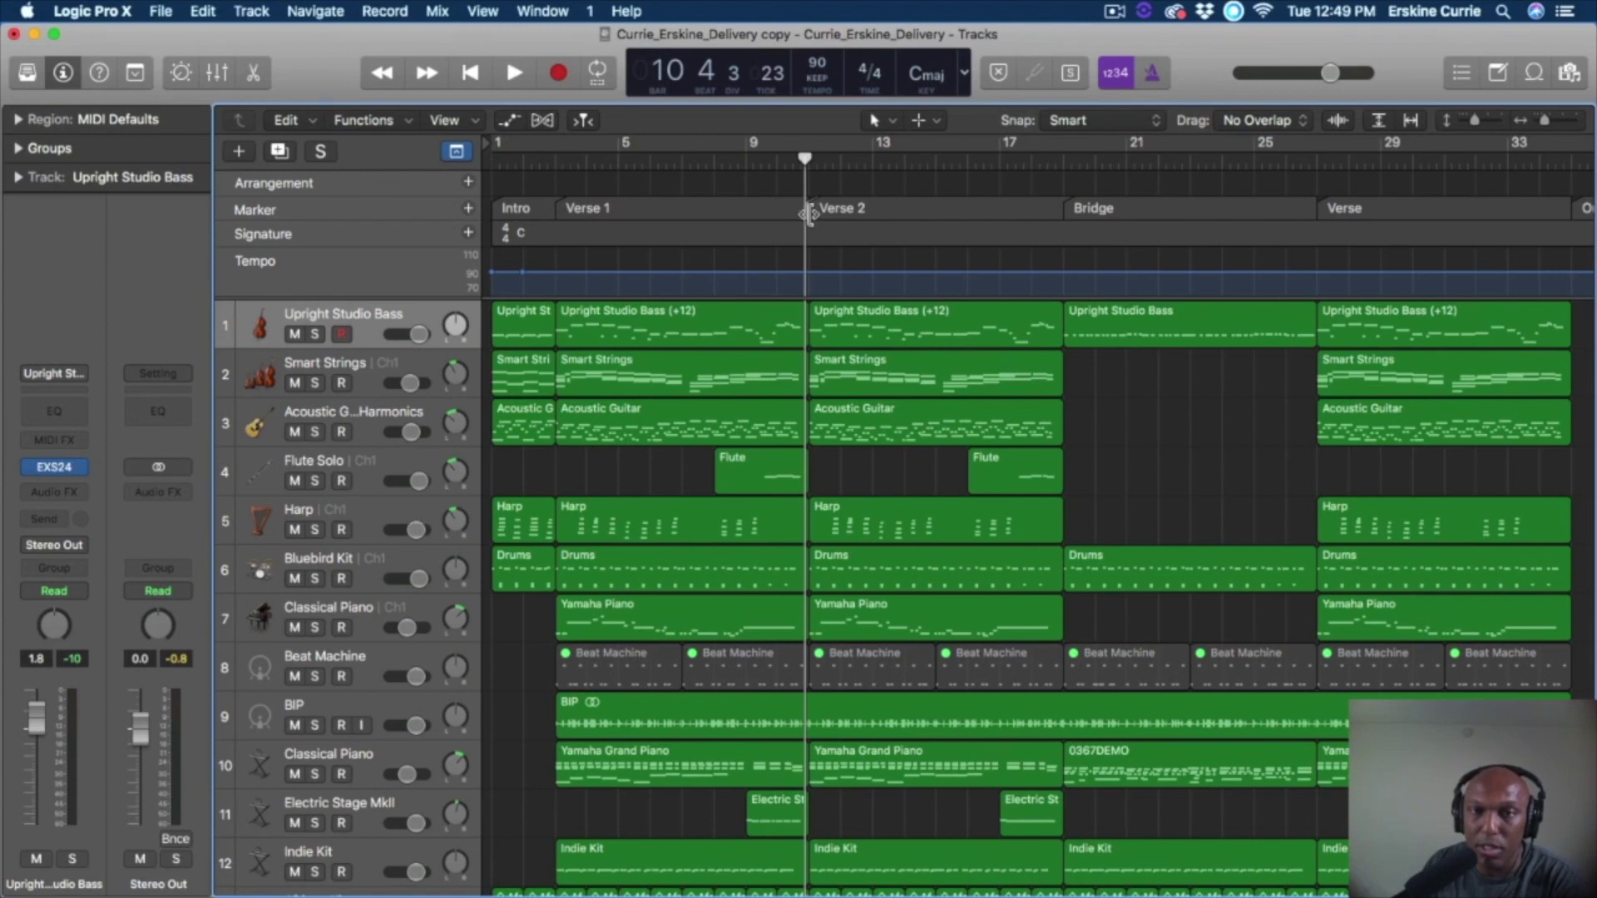
left_click_drag(810, 214, 922, 215)
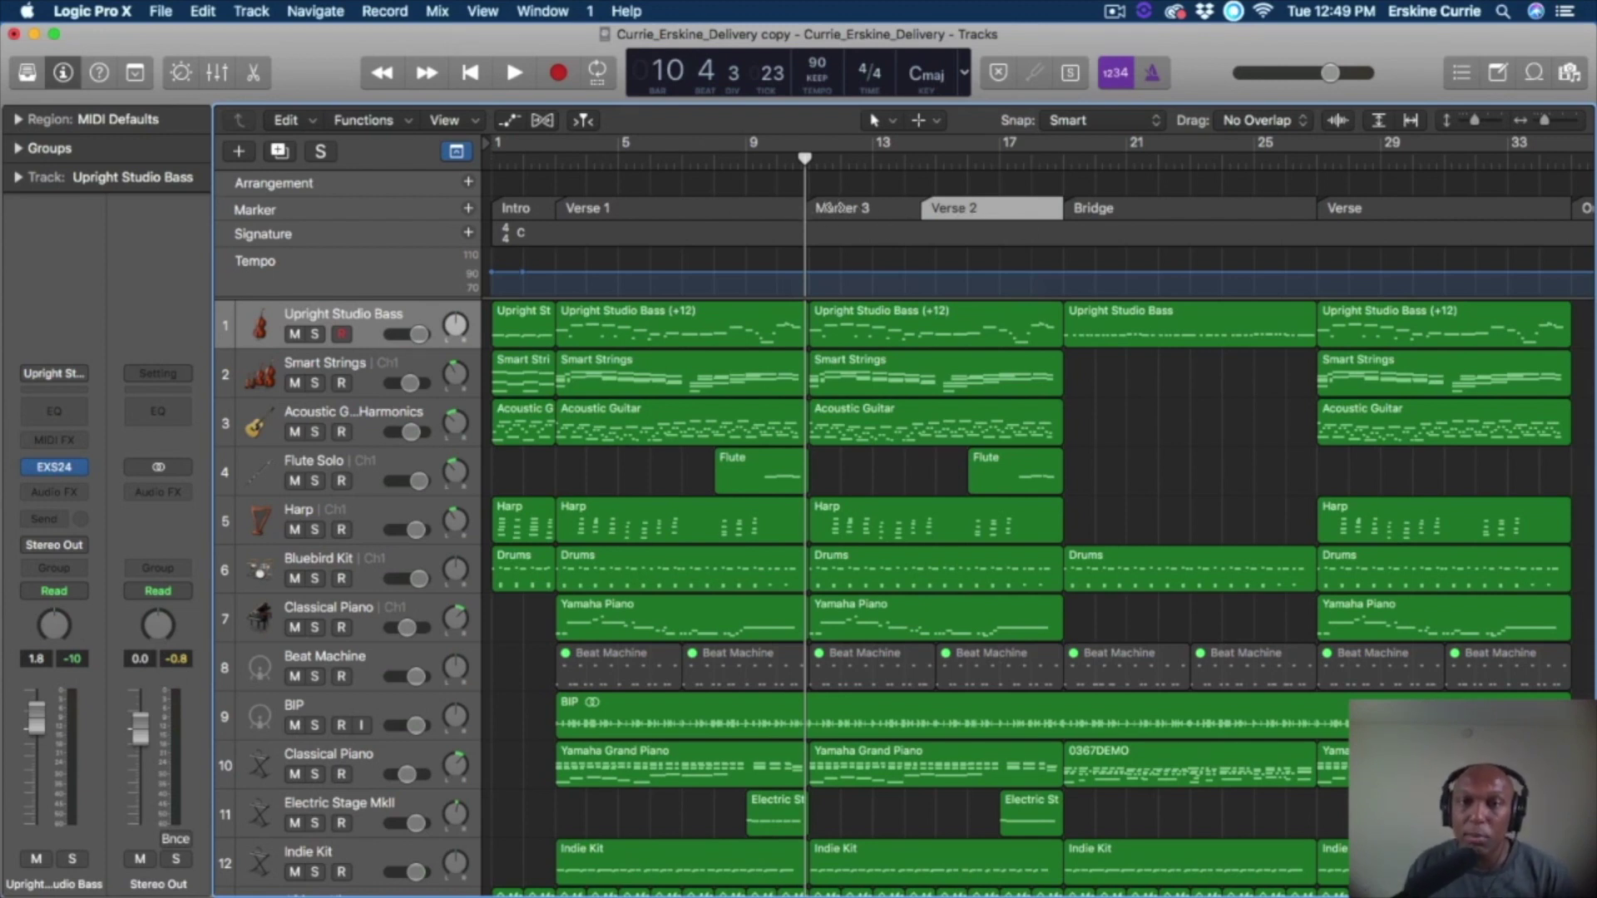
Rename the marker between Verse 1 and Verse 2 as "start of new break".
double_click(838, 207)
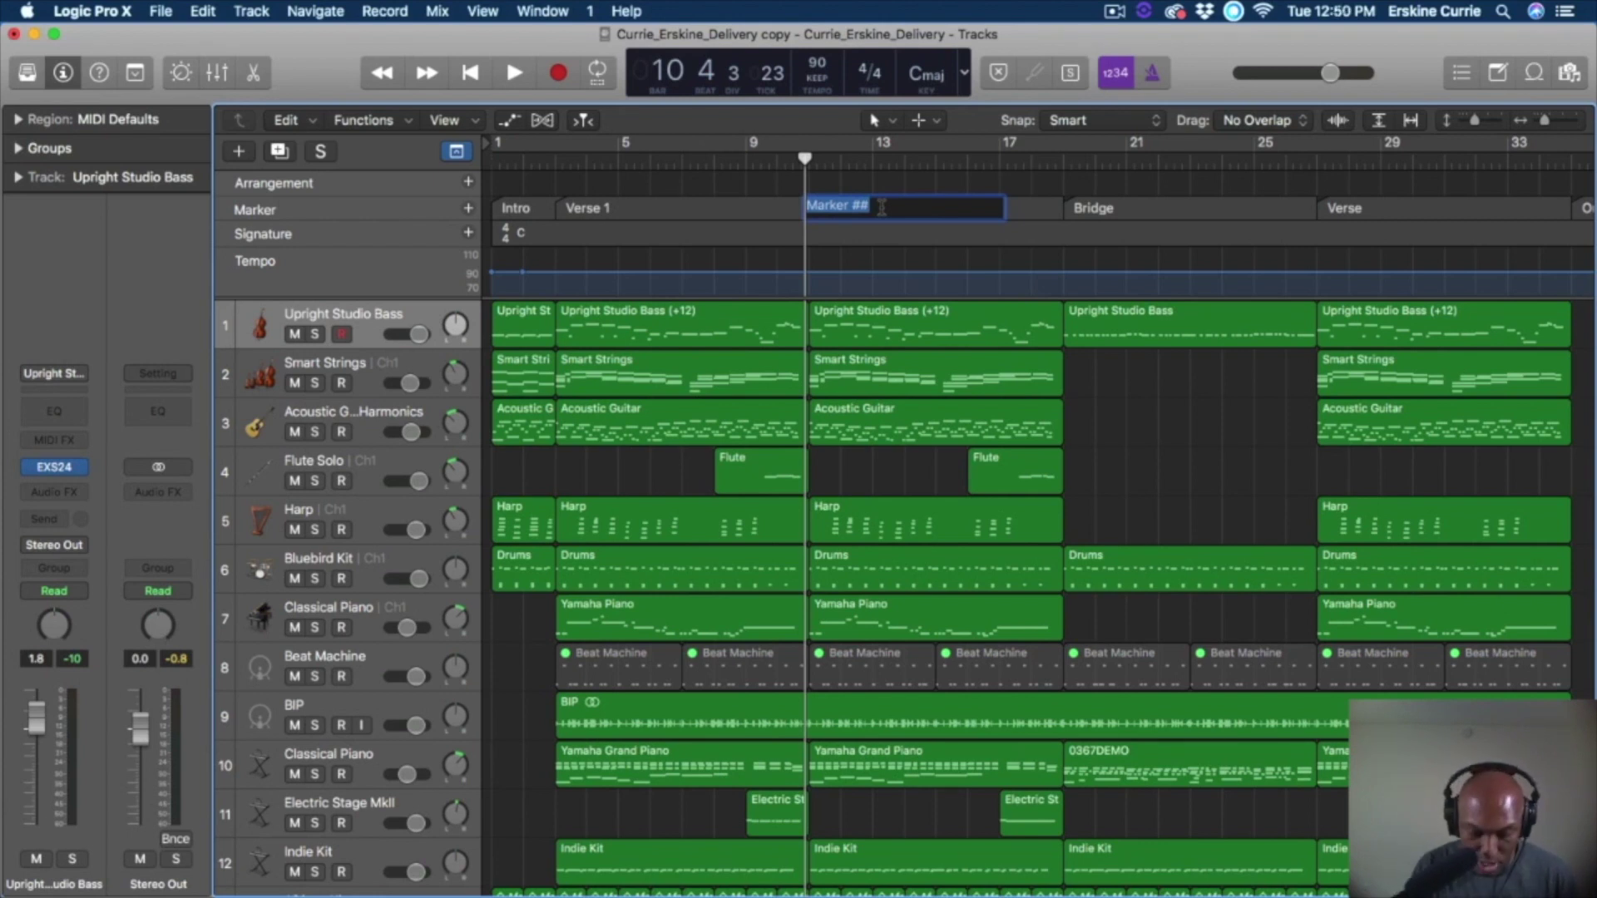
type("start")
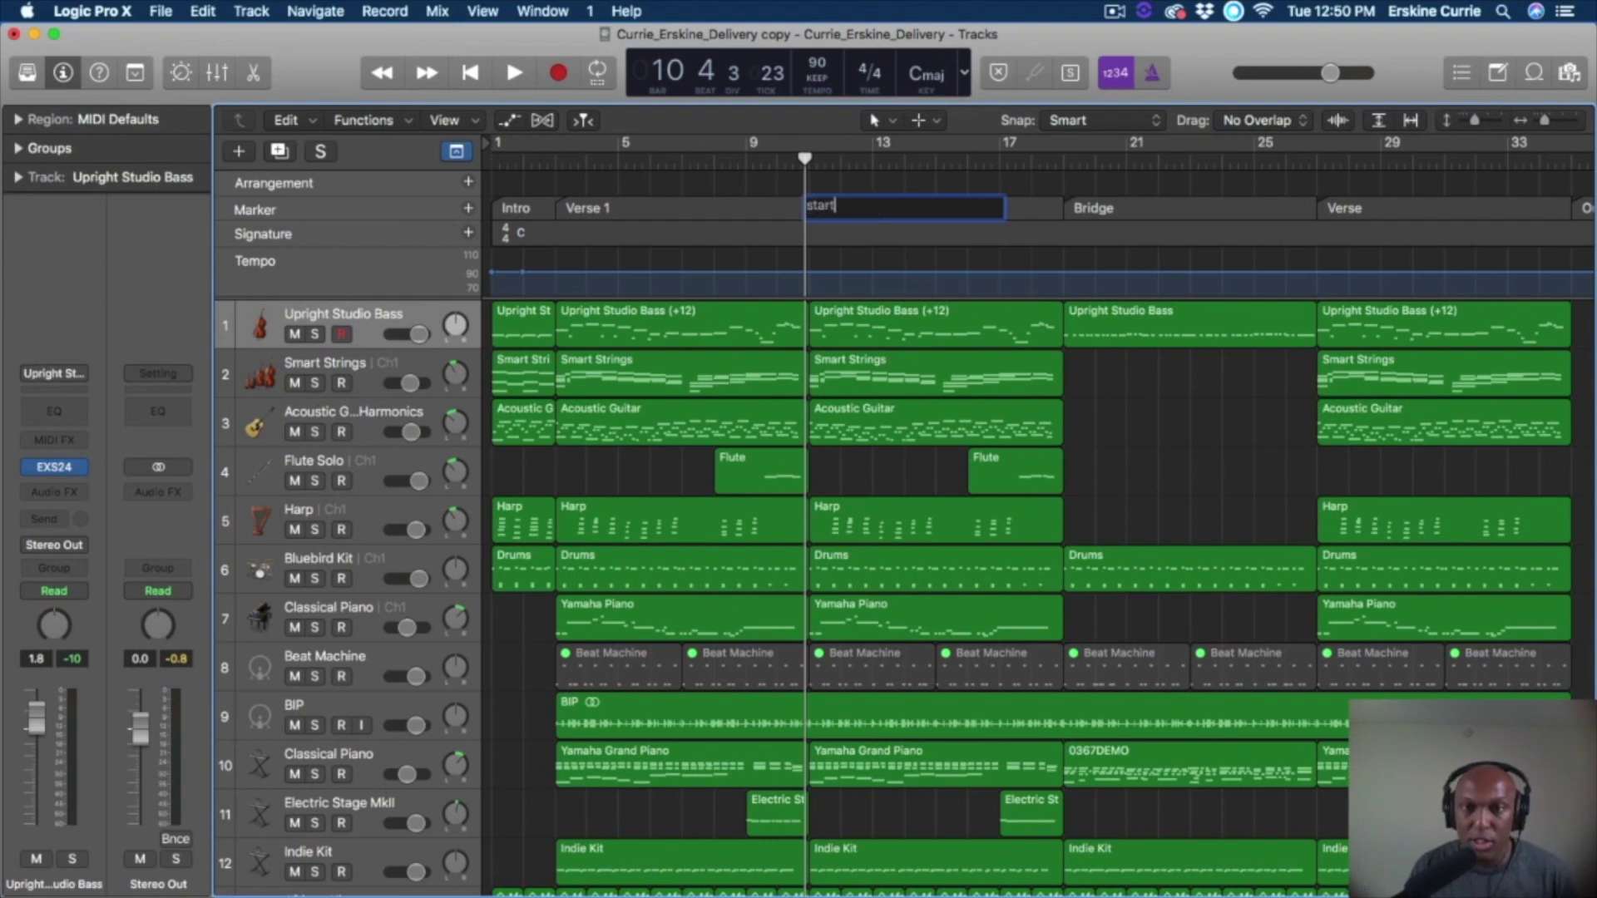
type(" of new breadk")
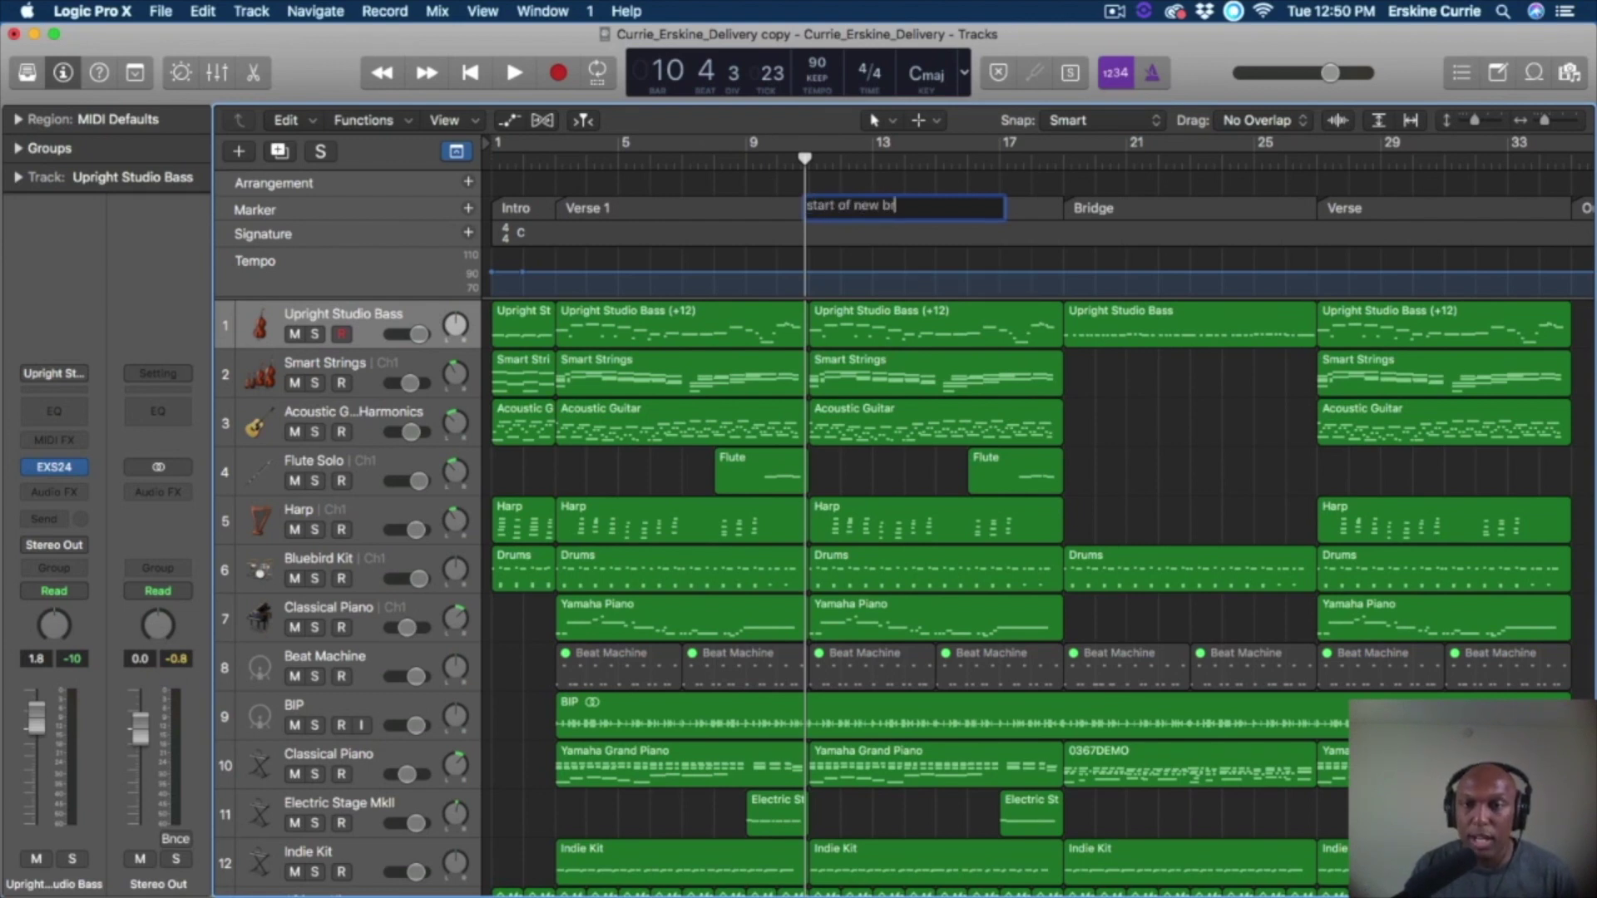
key("BackSpace")
key("BackSpace")
type("k")
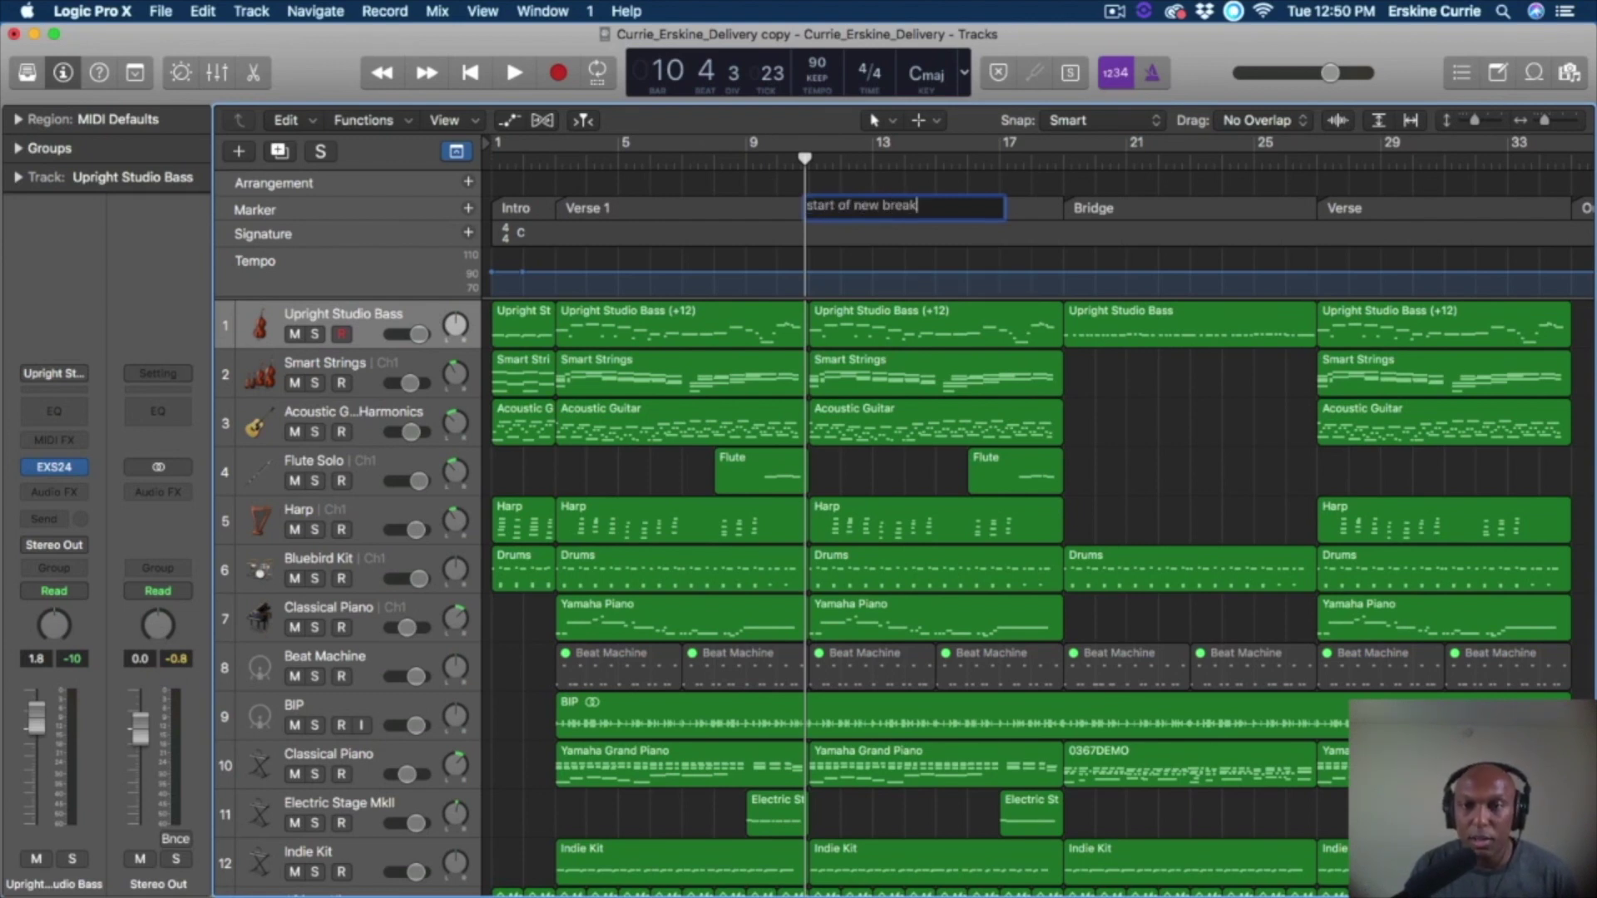
key("Return")
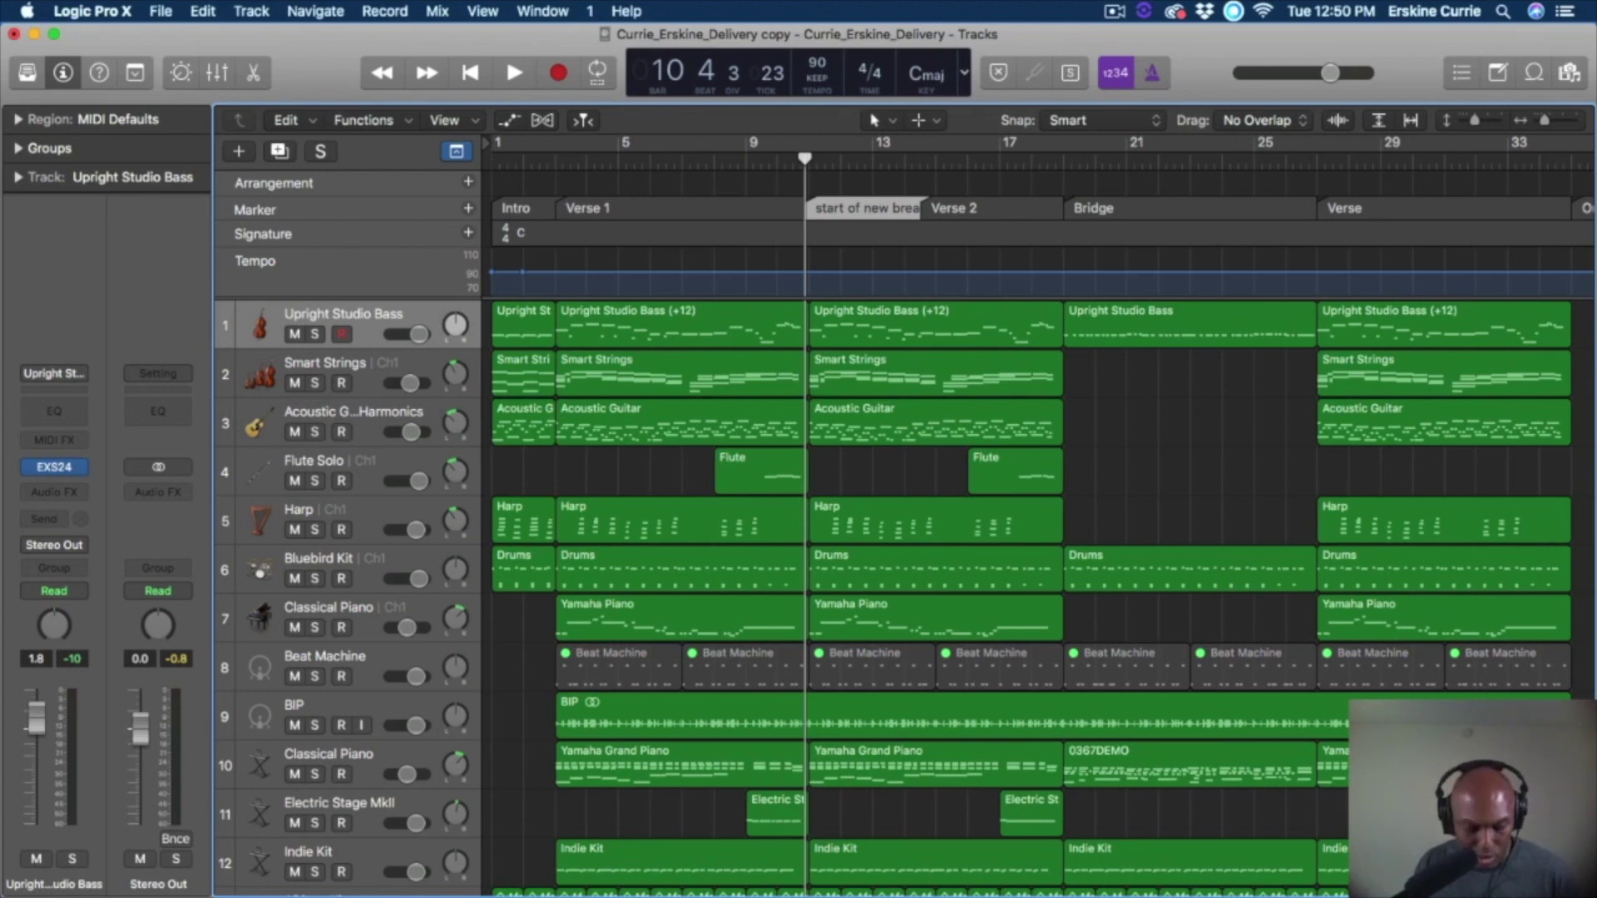
Revert the marker rename and the Verse 2 move, and delete Marker 3 from the project's marker list.
key("Delete")
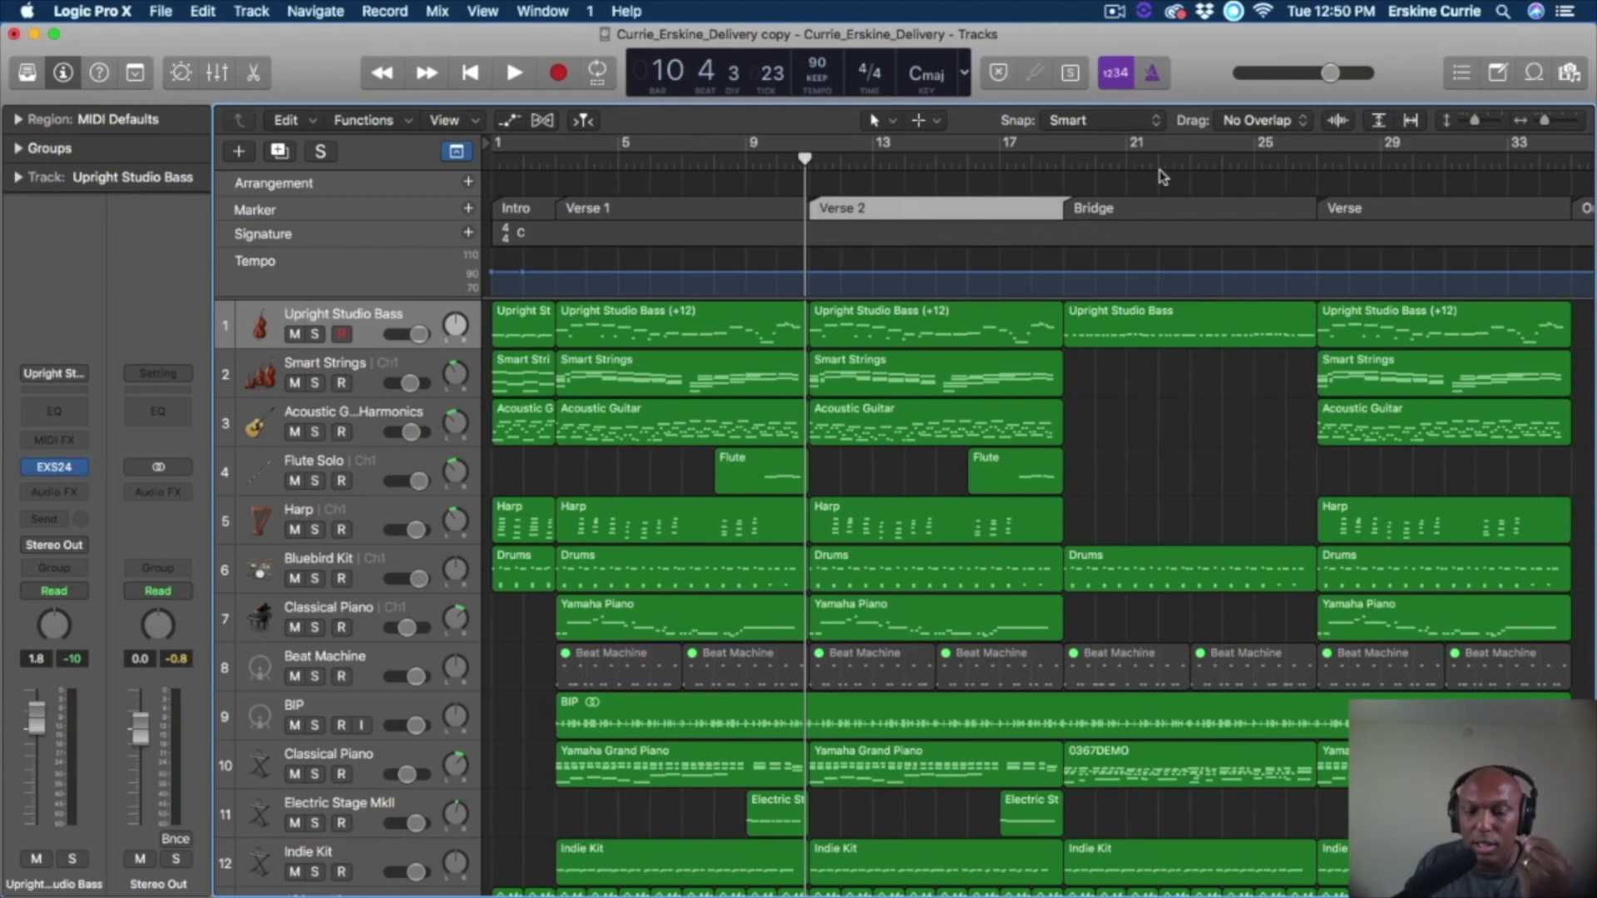
left_click(1498, 75)
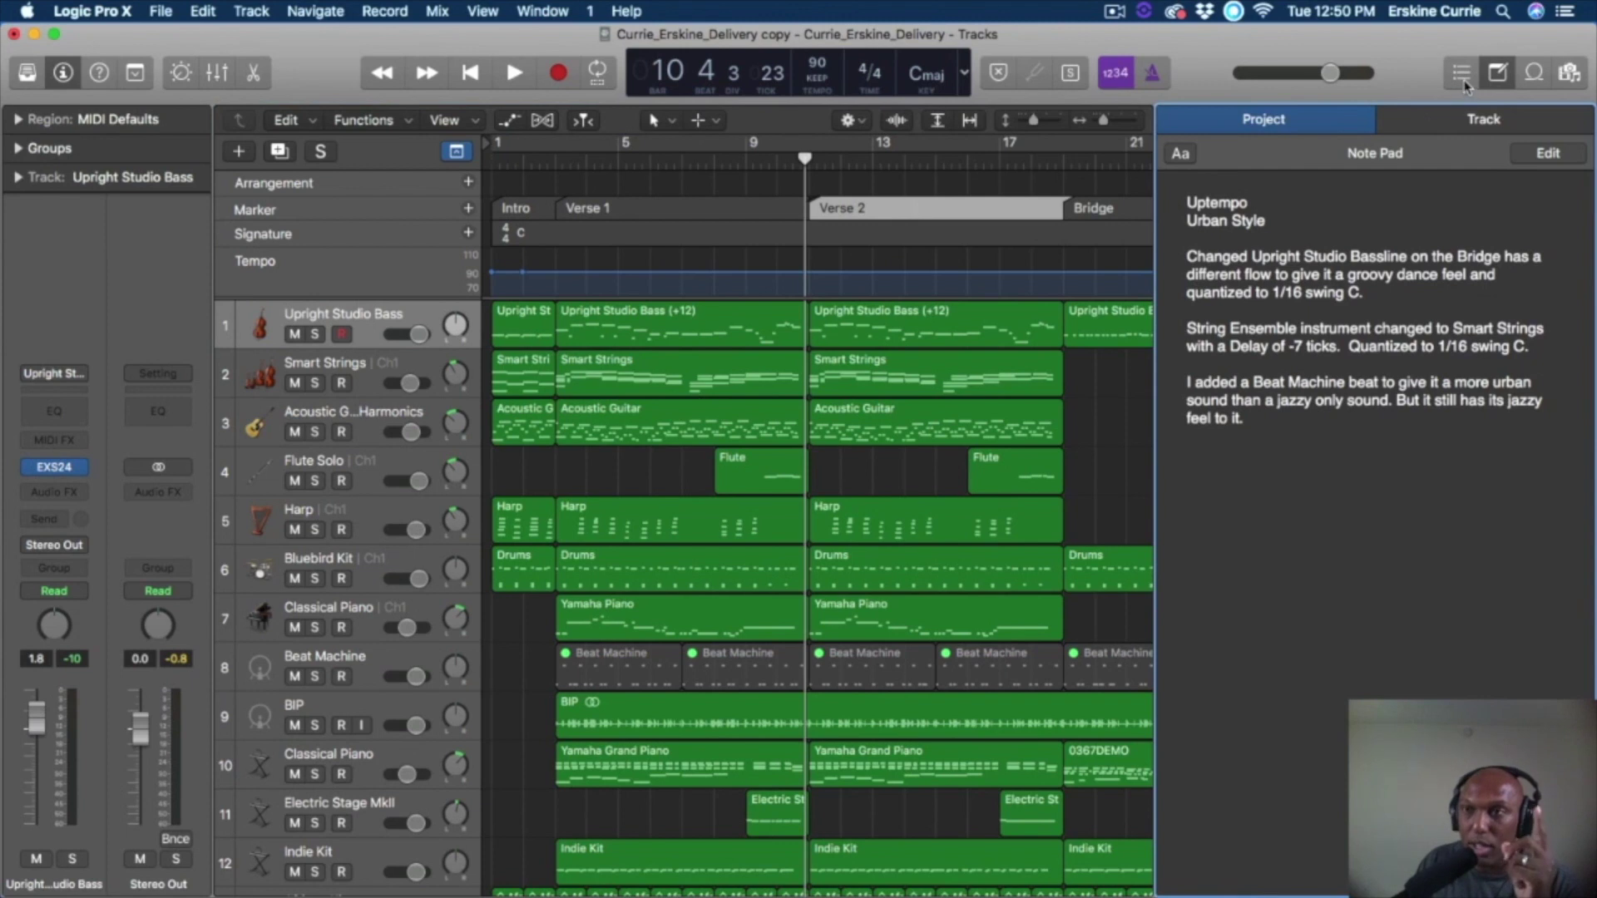
left_click(1461, 78)
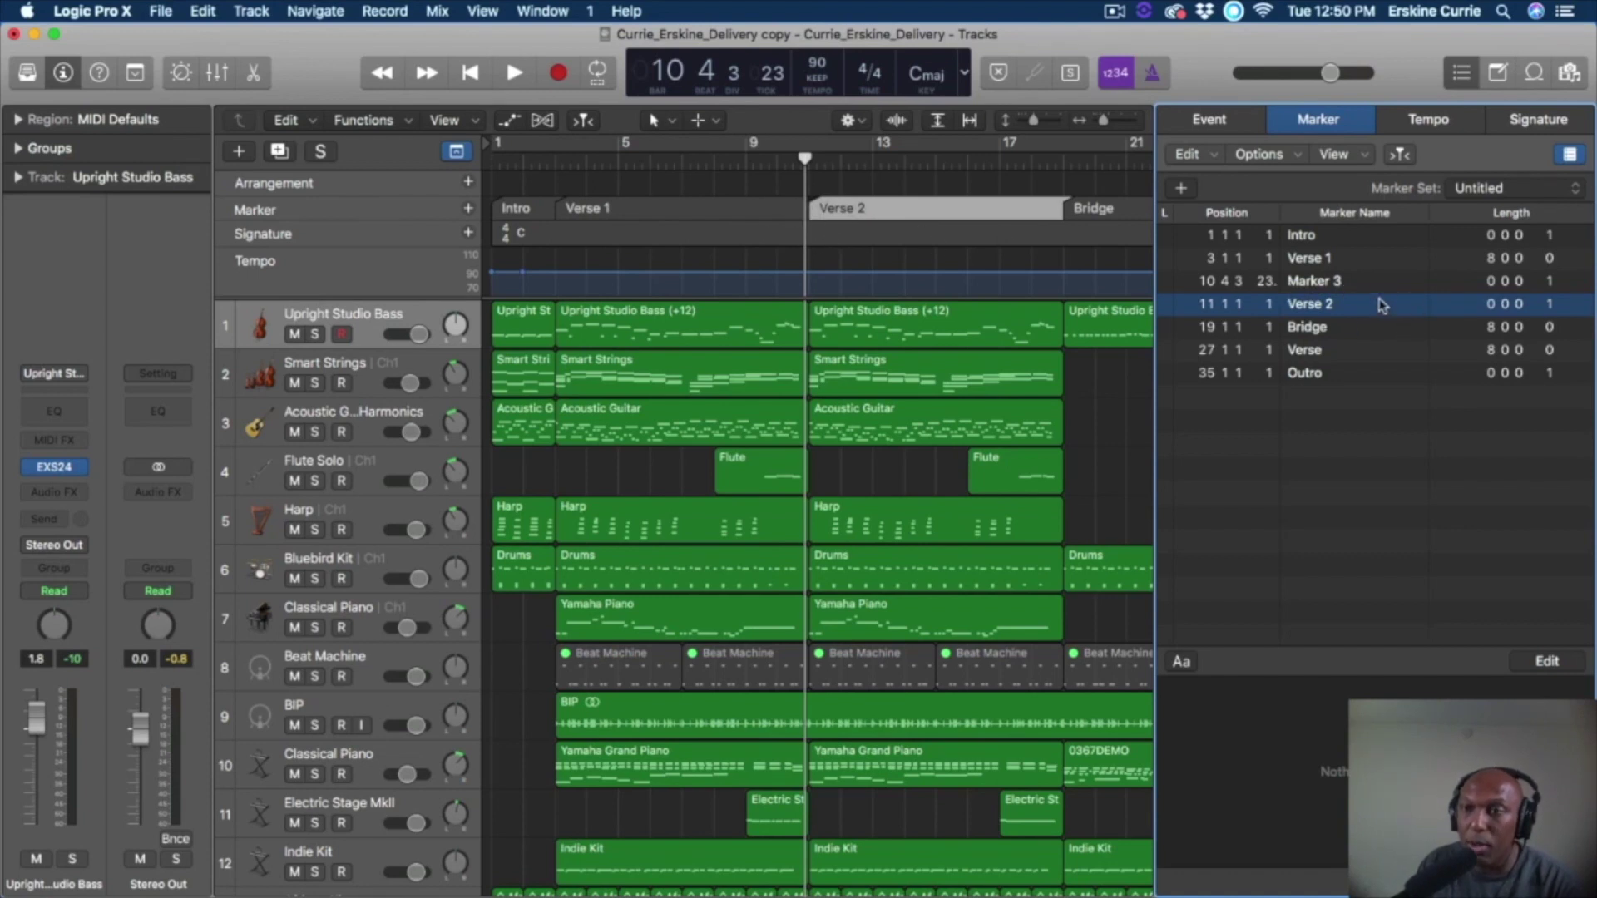
left_click(1340, 283)
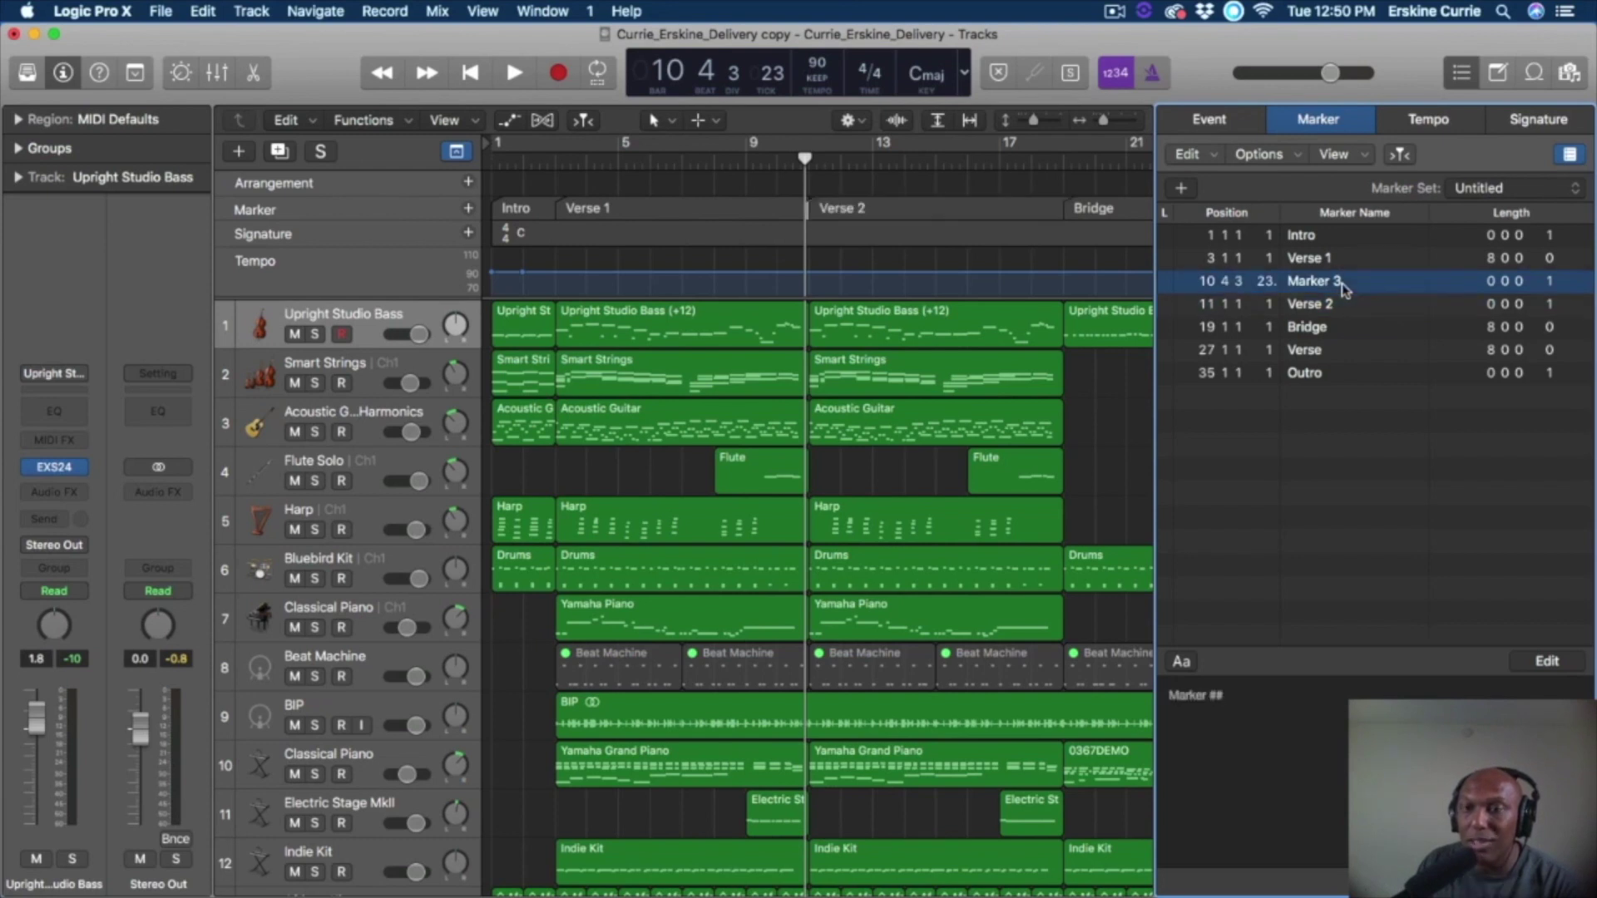
right_click(1341, 283)
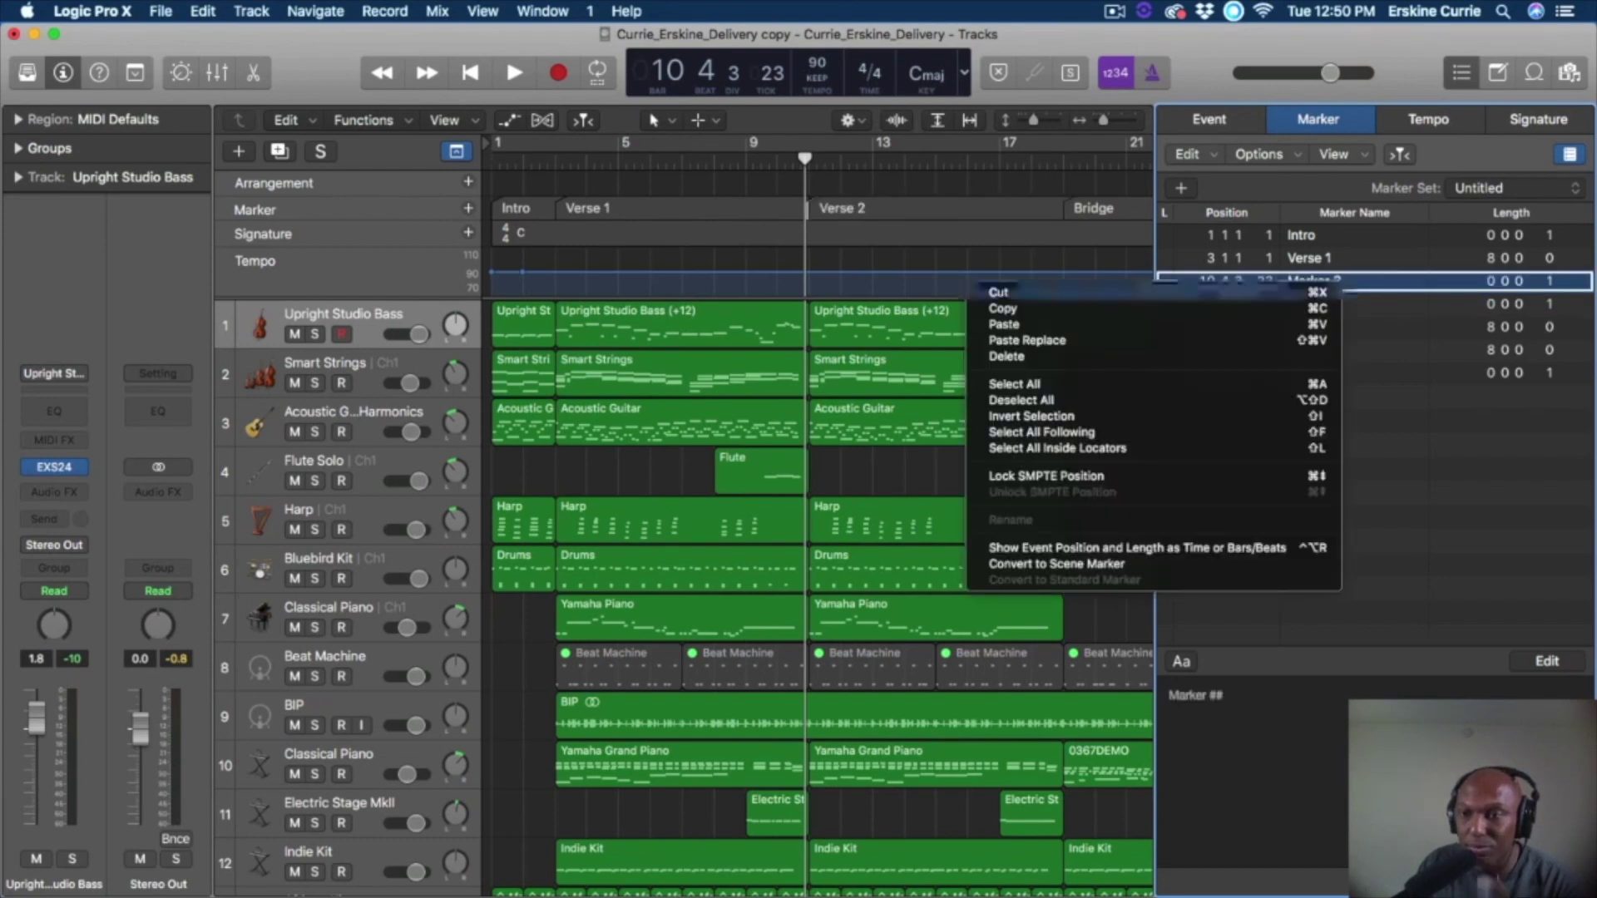
left_click(1083, 360)
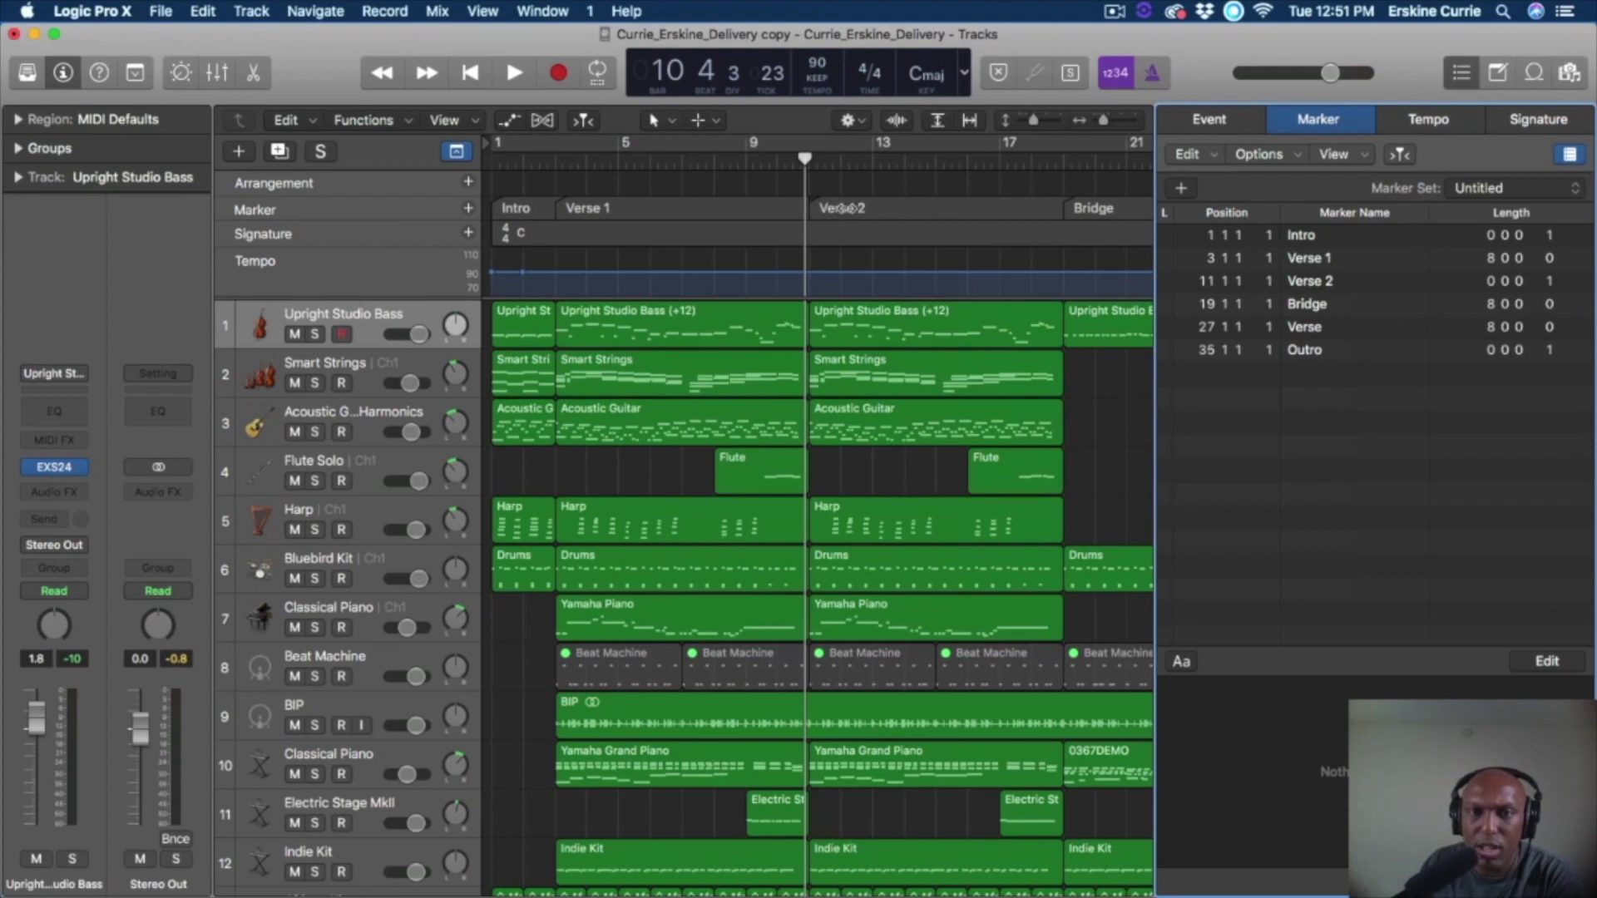
Set the Verse 2 marker's position to 12 1 1 1 in the marker list.
mouse_move(843, 208)
left_mouse_down()
mouse_move(978, 212)
mouse_move(884, 210)
left_mouse_up()
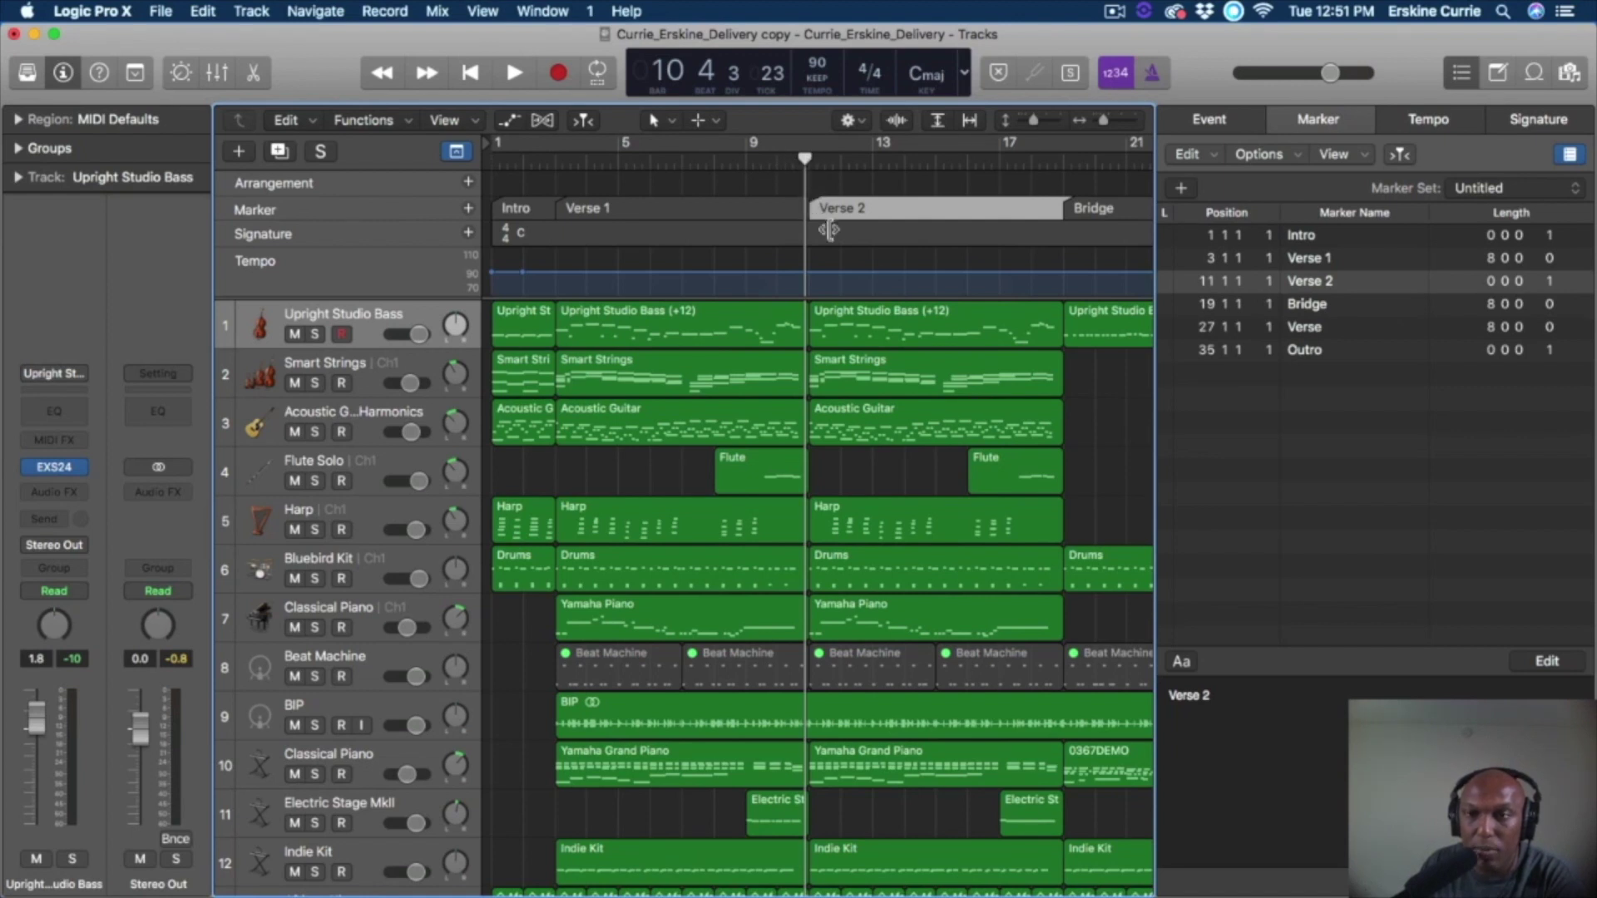
left_click(1208, 287)
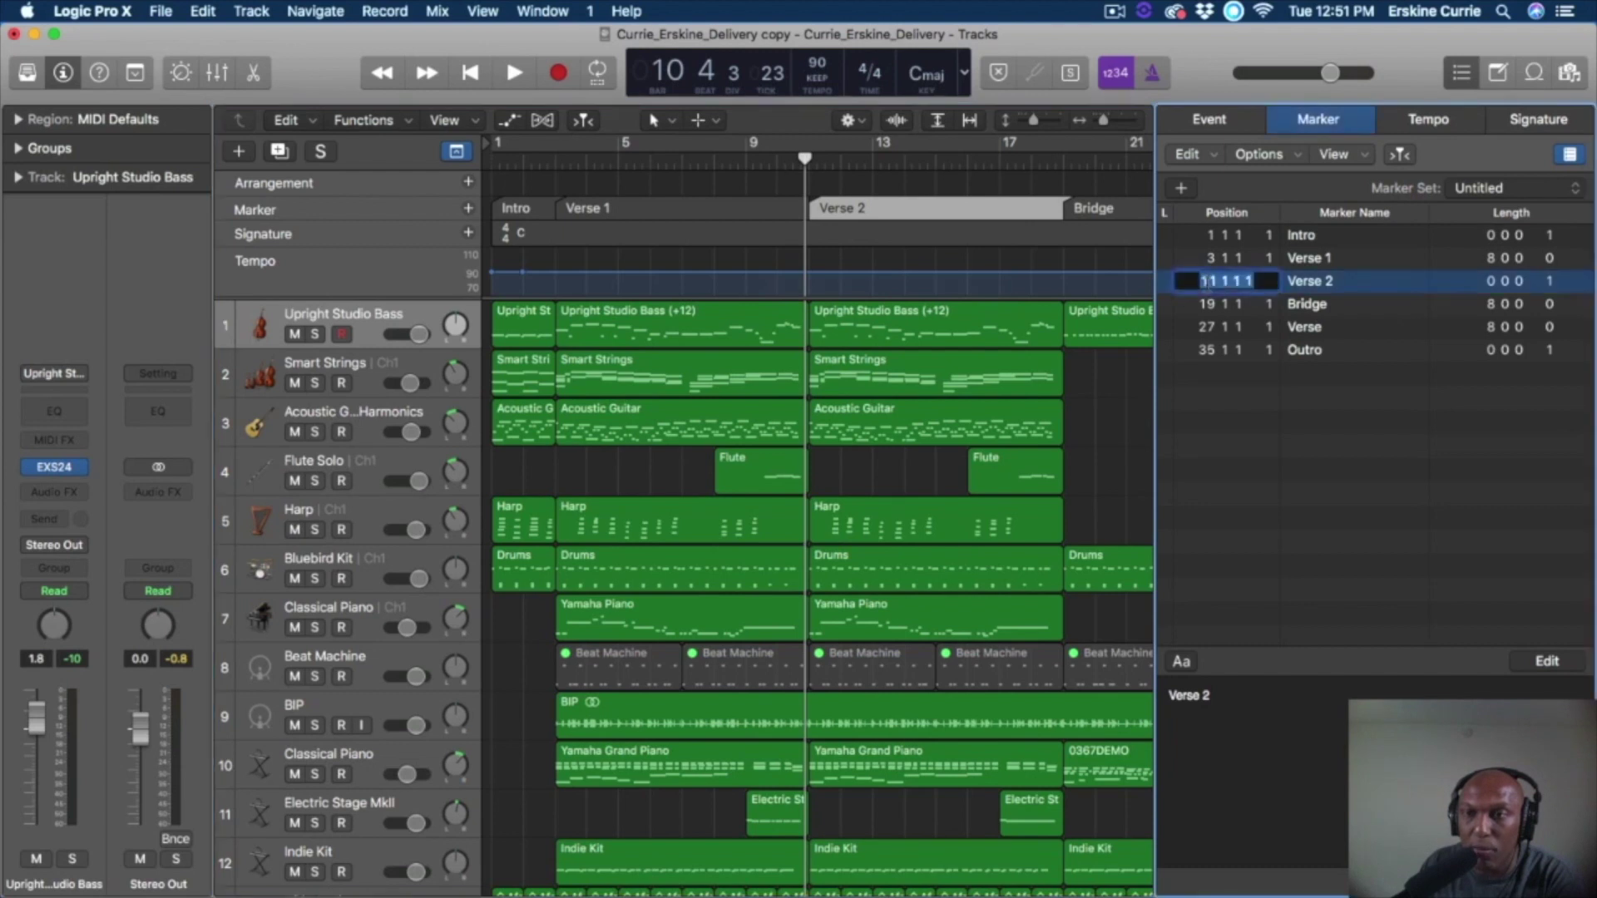
double_click(1207, 283)
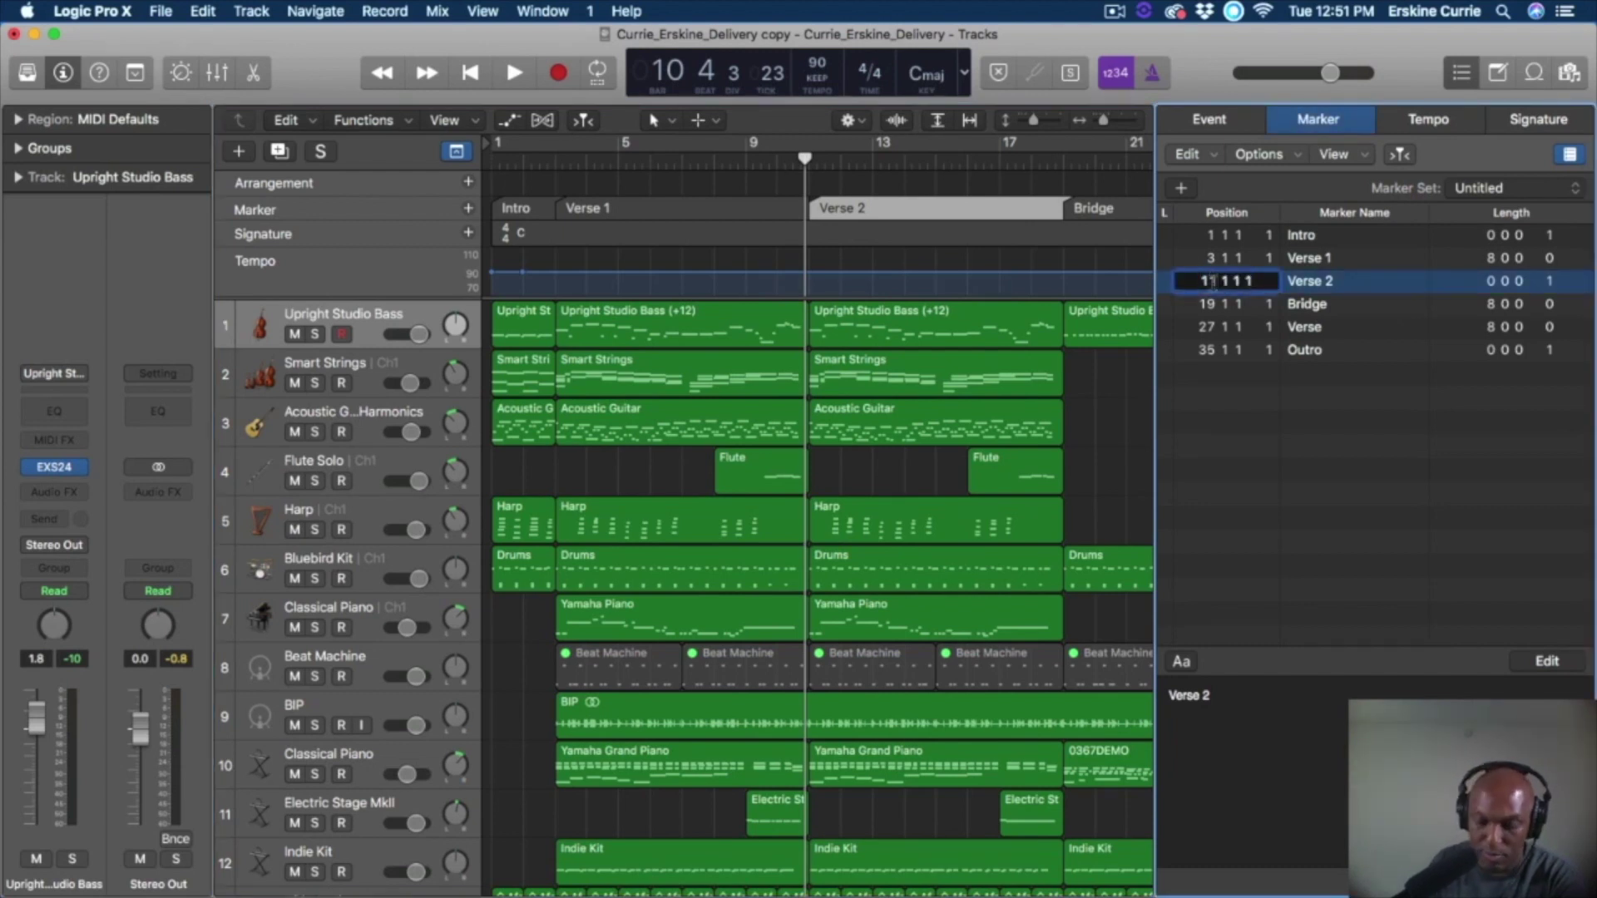
key("BackSpace")
type("2")
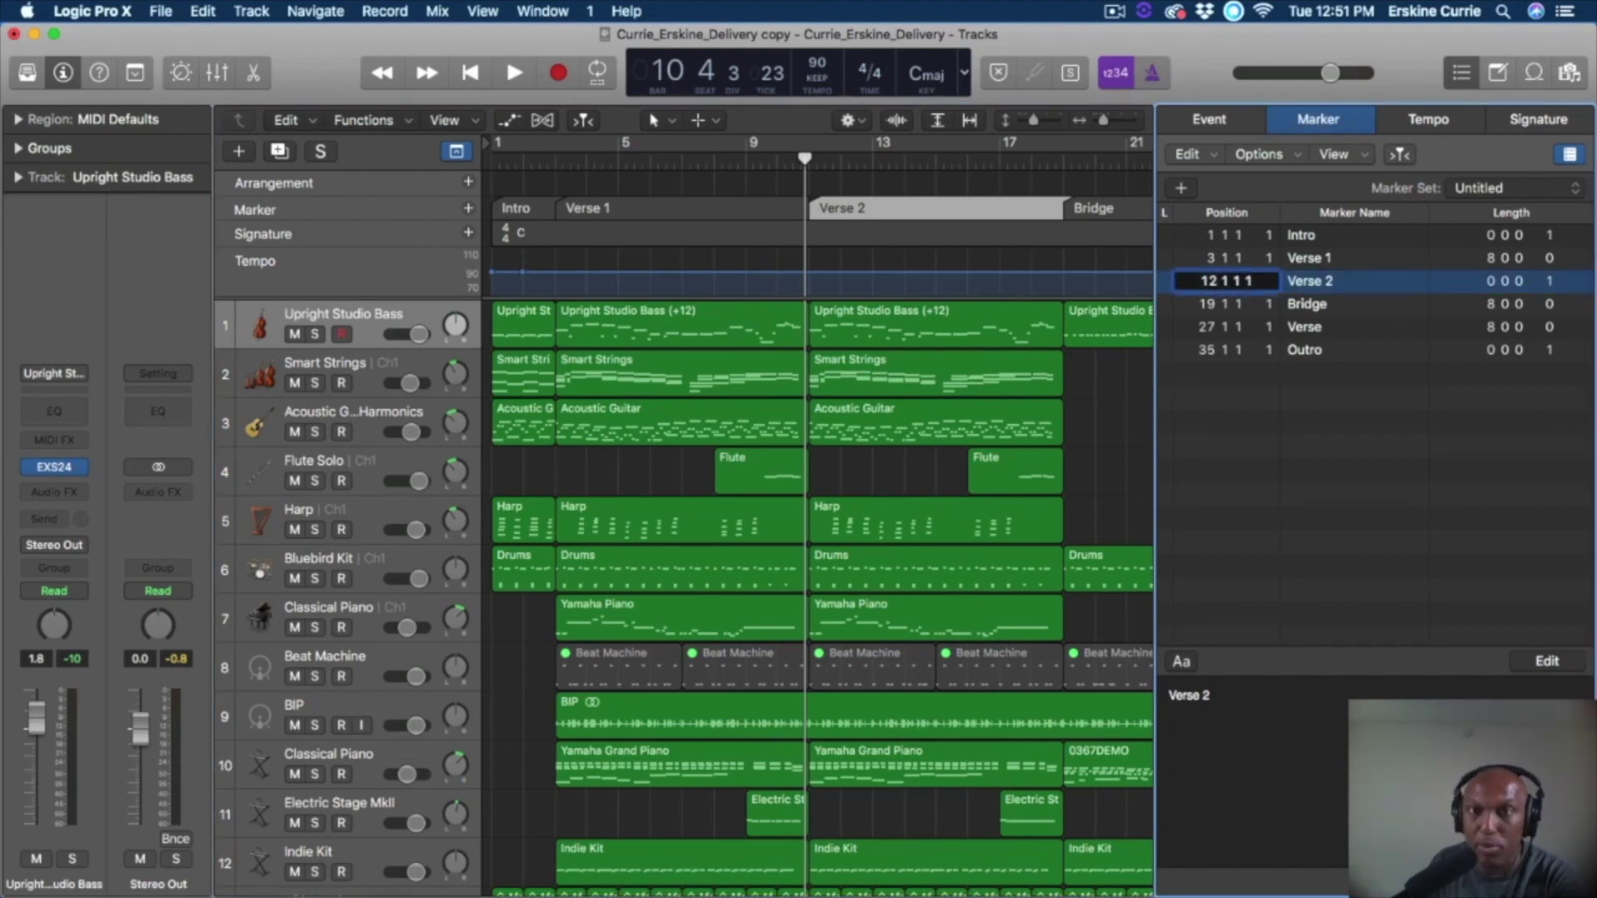
key("Return")
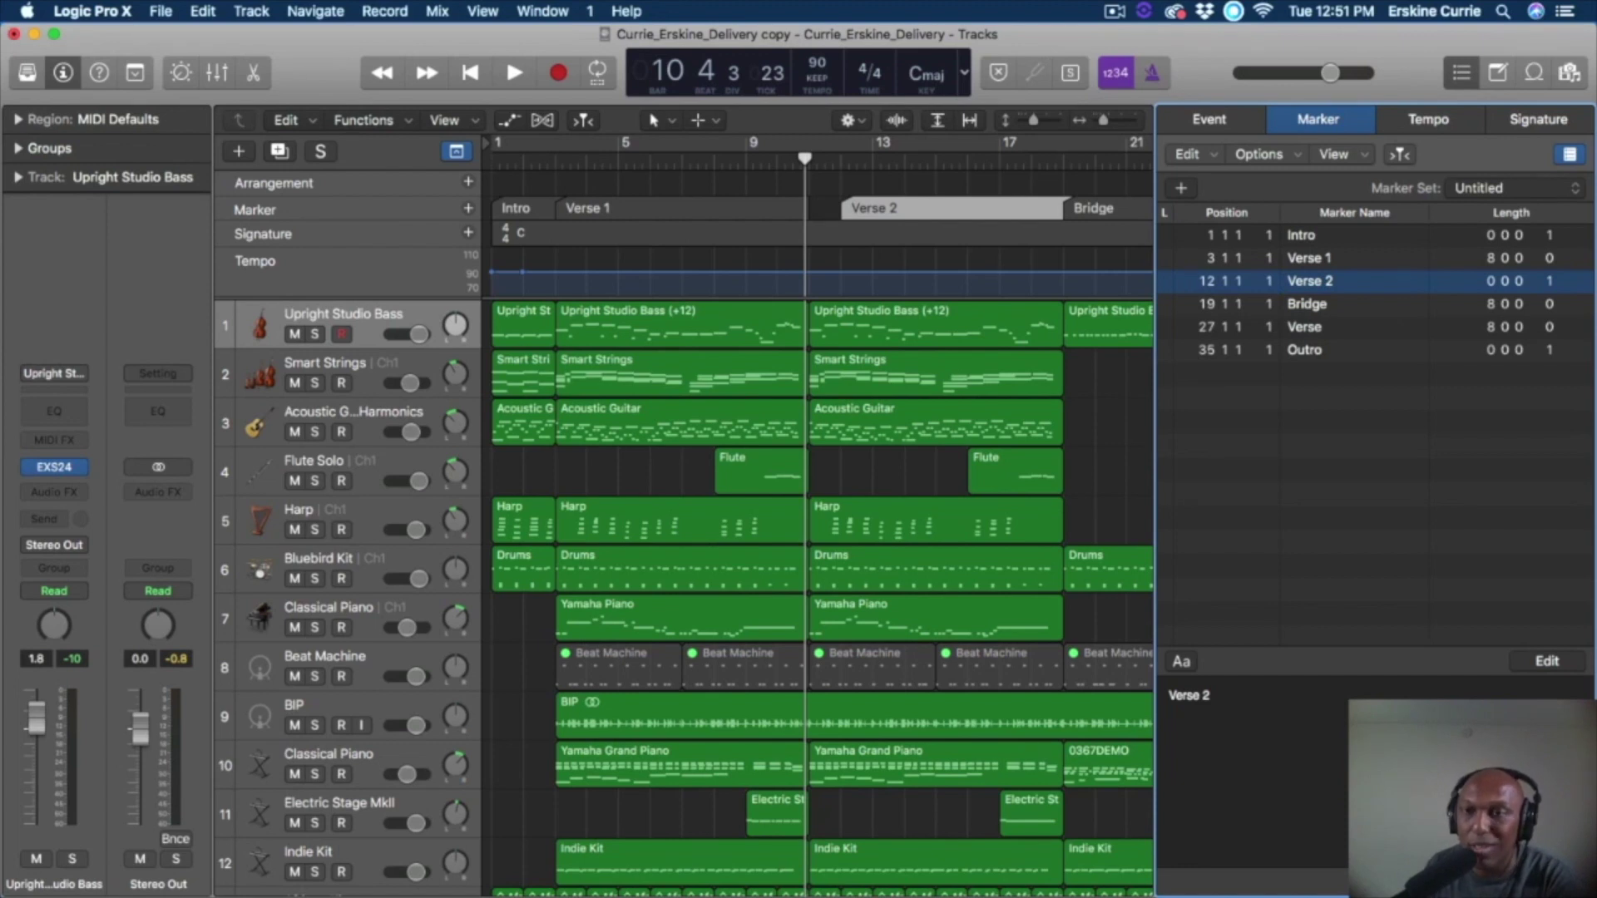
Return the Verse 2 marker to bar 11 by editing its position in the marker list.
double_click(1219, 283)
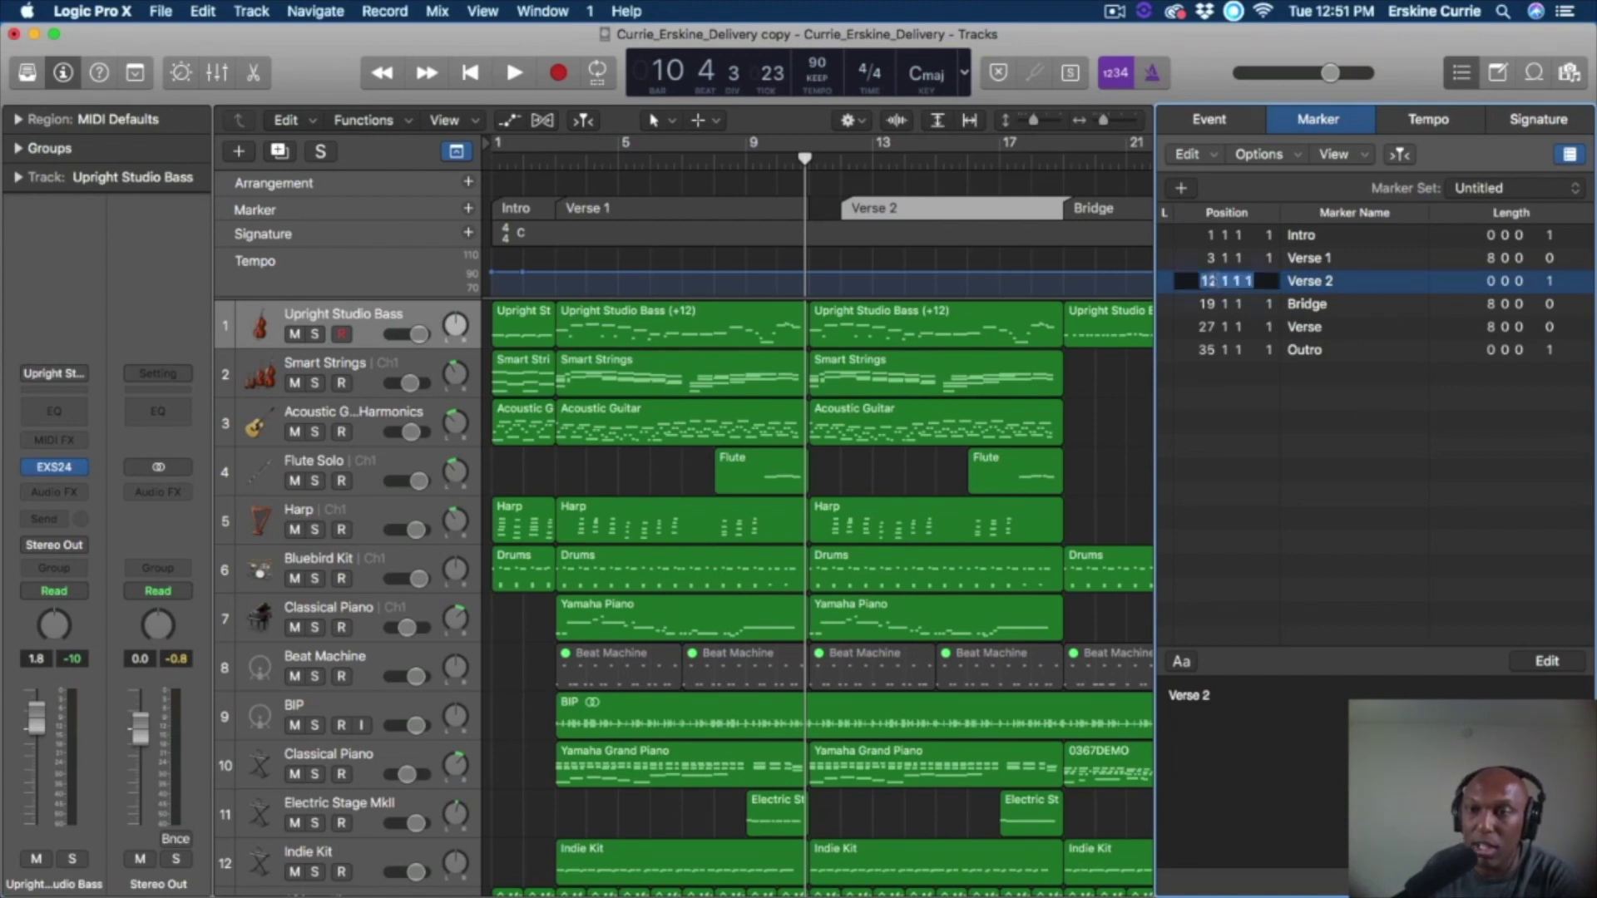
key("BackSpace")
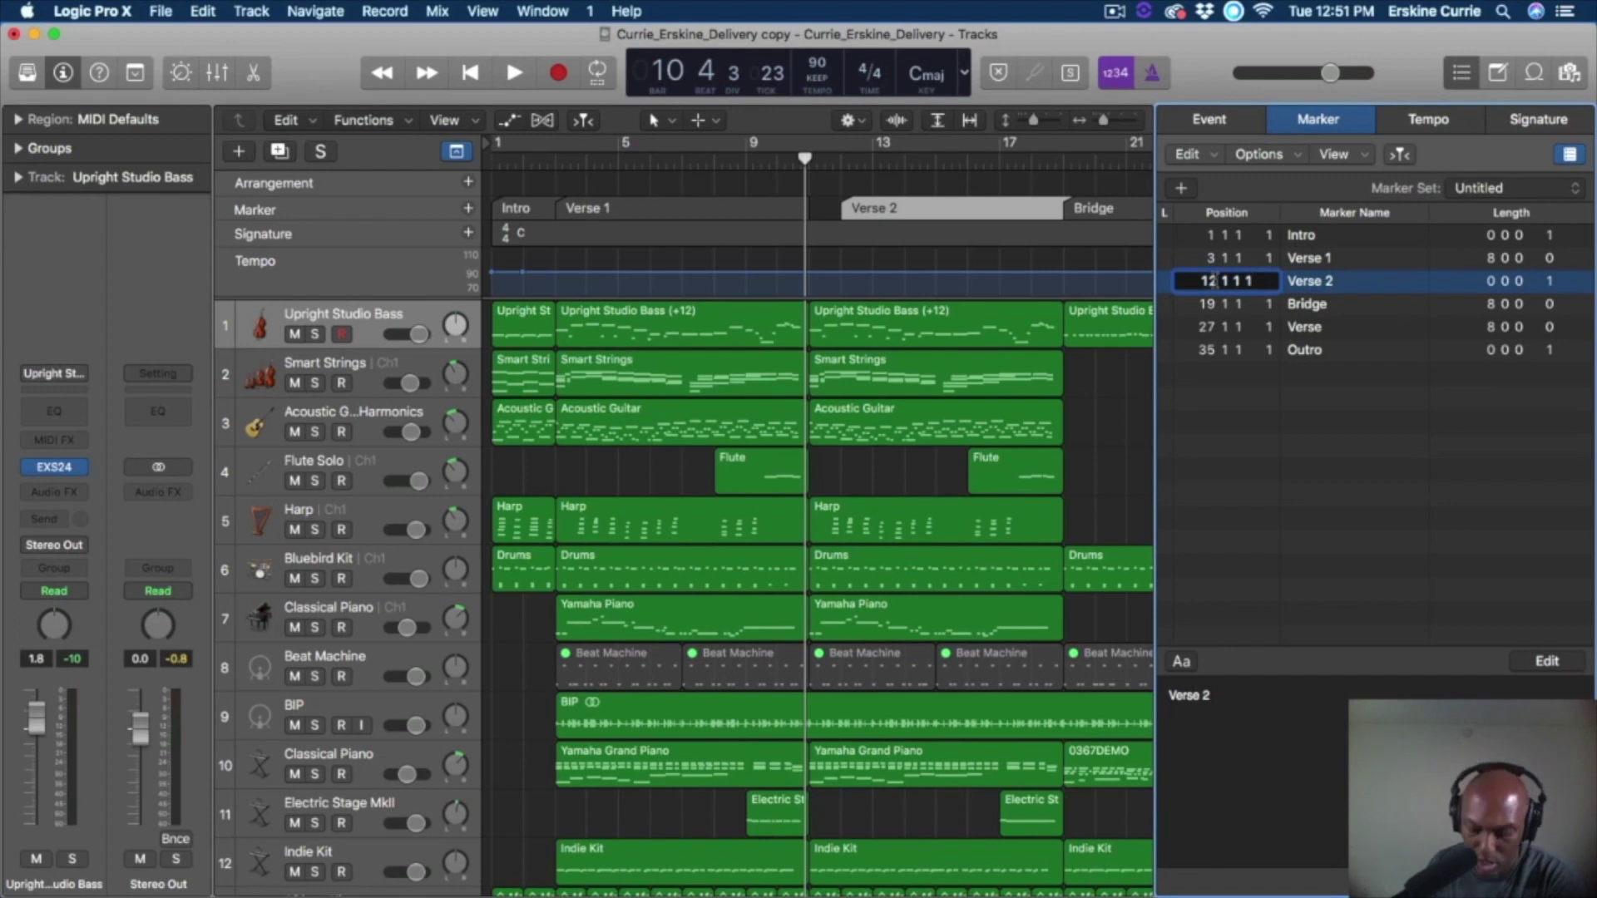
type("1")
key("Return")
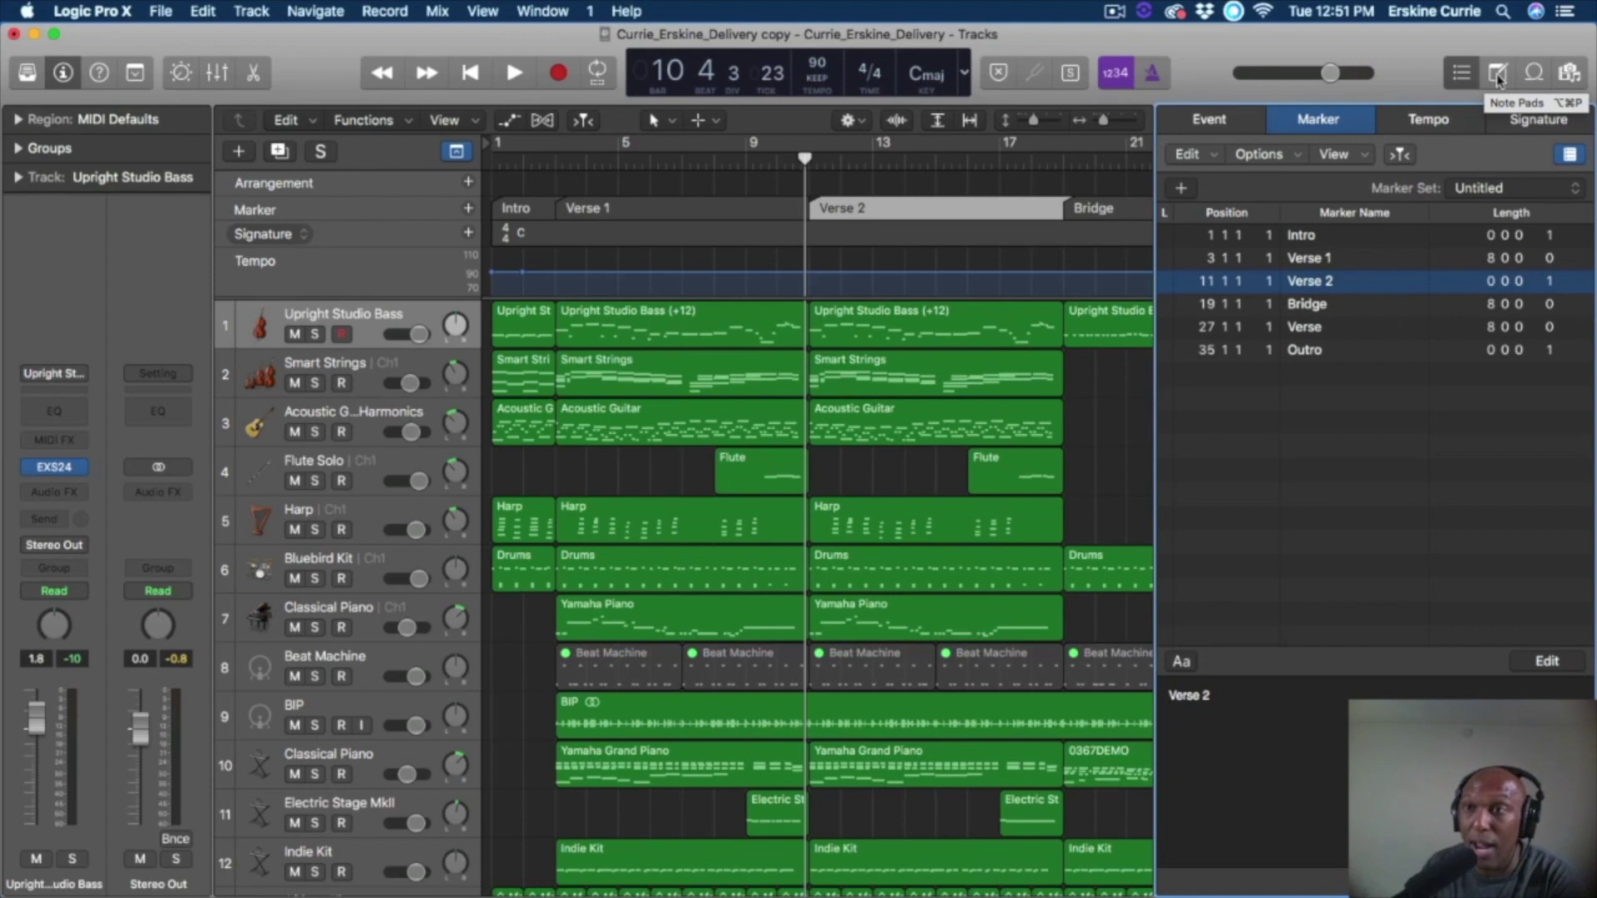
Close the marker list and hide the global tracks above the arrangement.
left_click(1462, 73)
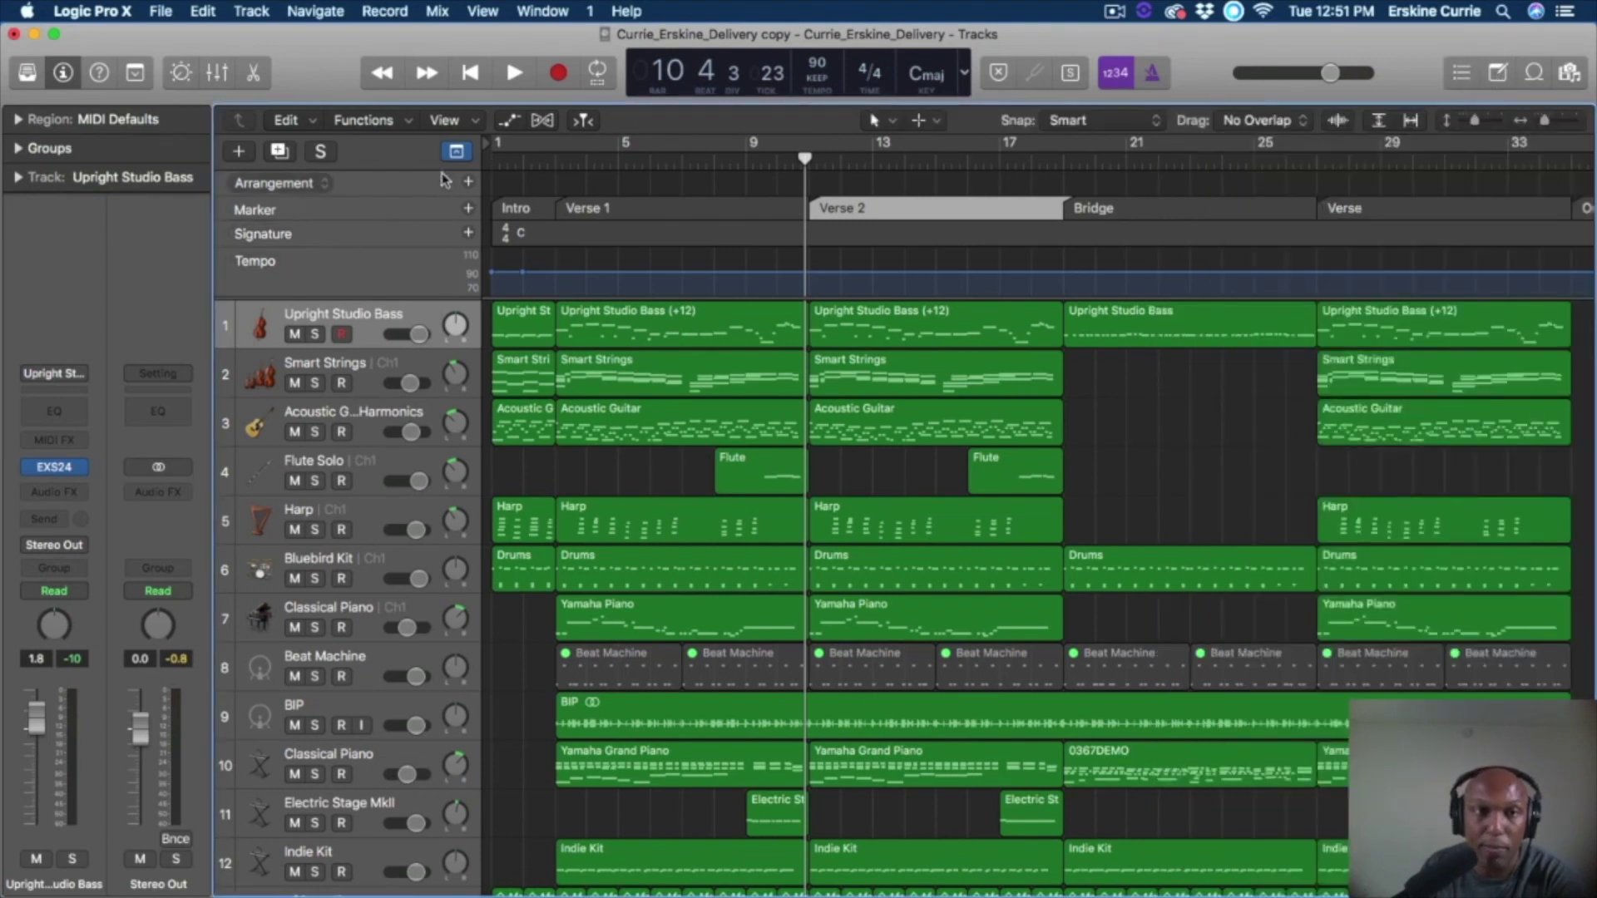
left_click(456, 151)
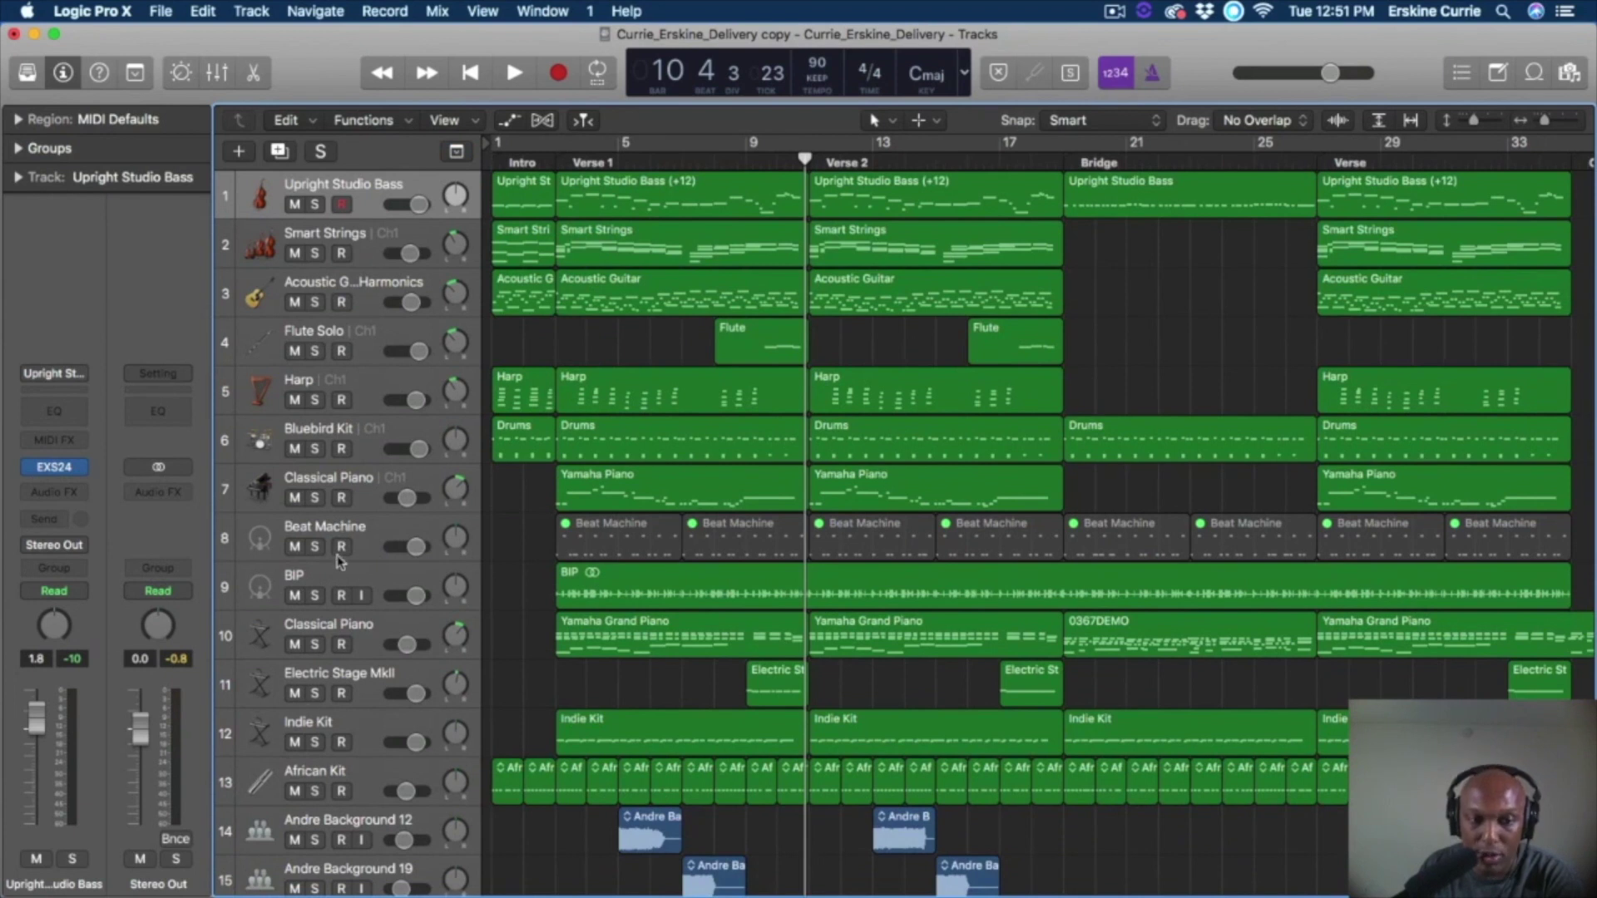
scroll(345, 560, "down", 2)
scroll(346, 553, "up", 2)
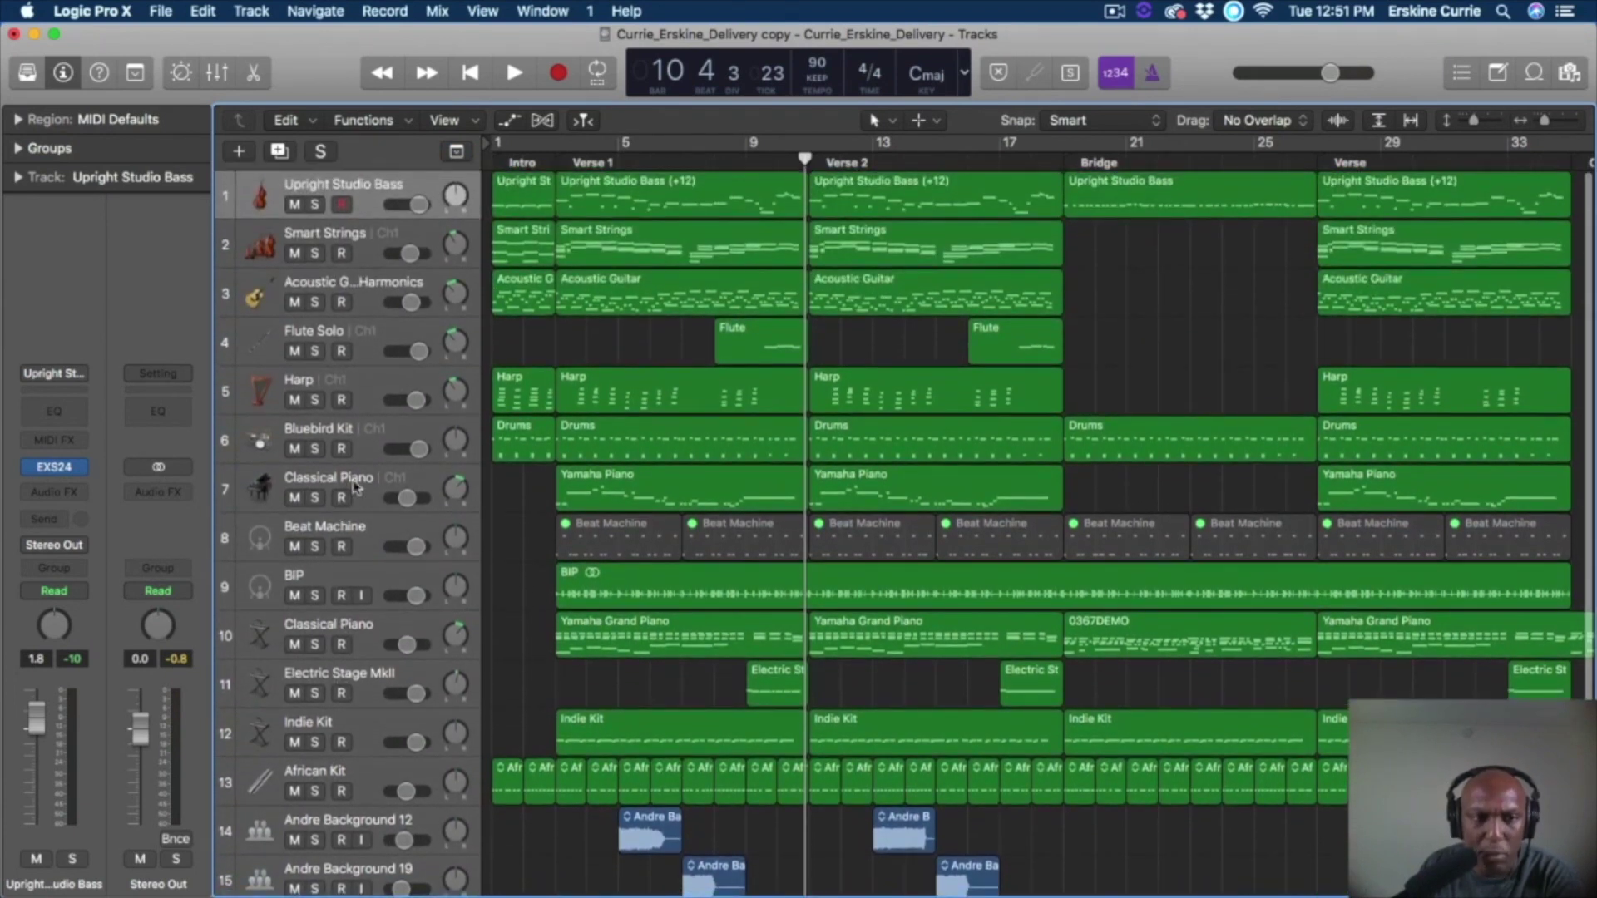
scroll(348, 499, "down", 3)
scroll(348, 486, "up", 3)
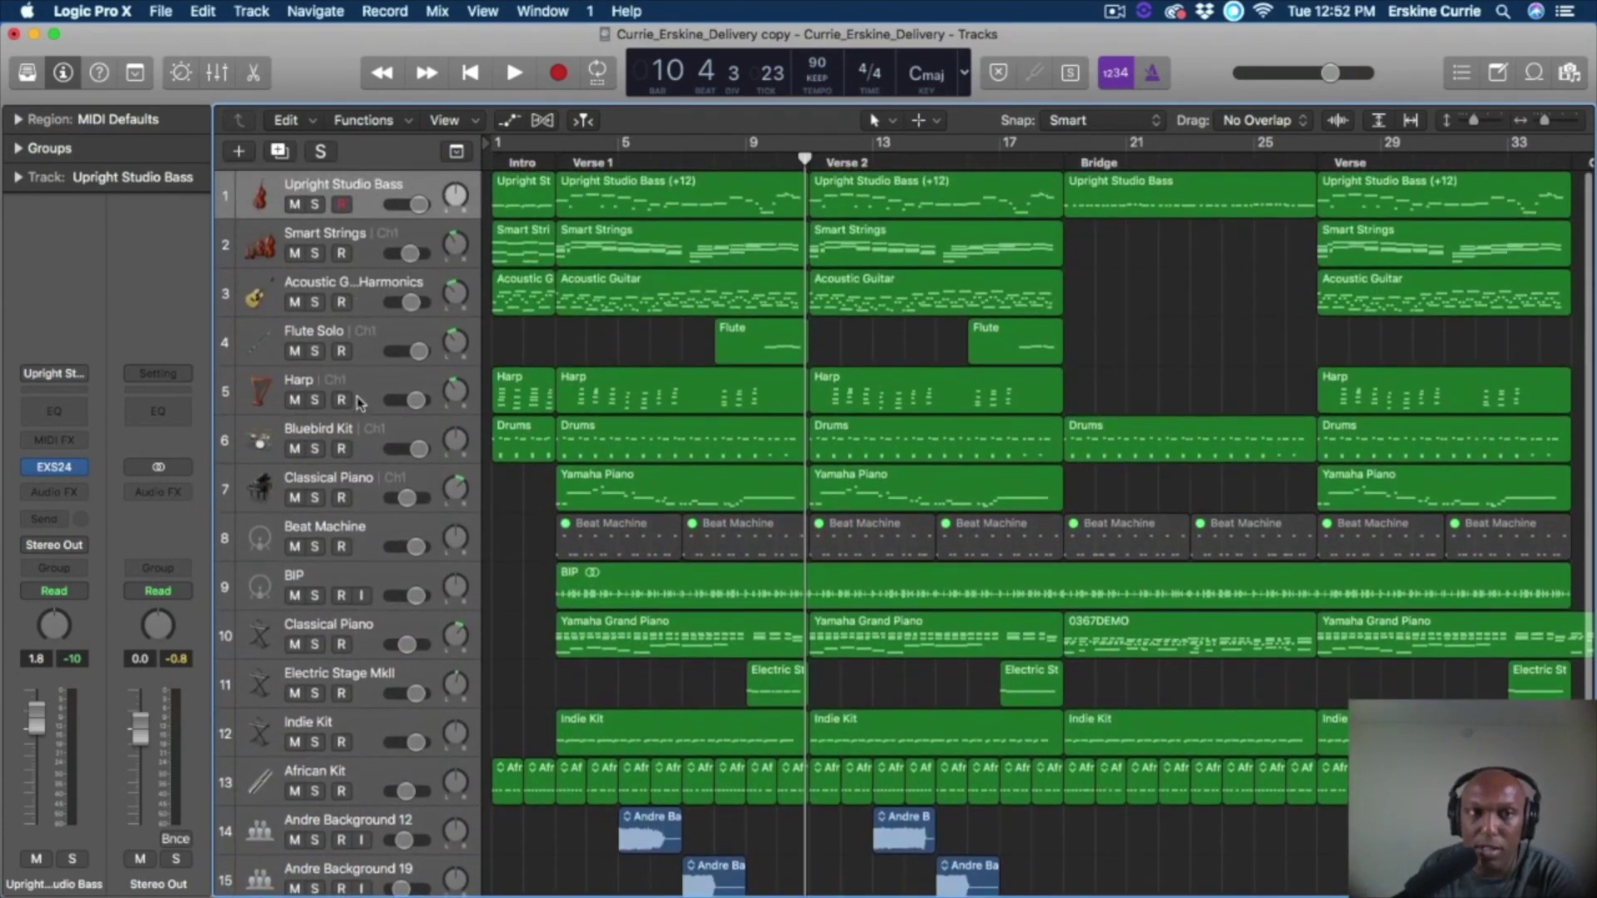
Open the Upright Studio Bass track's name for editing, and view the available Strings icons for that track.
double_click(366, 185)
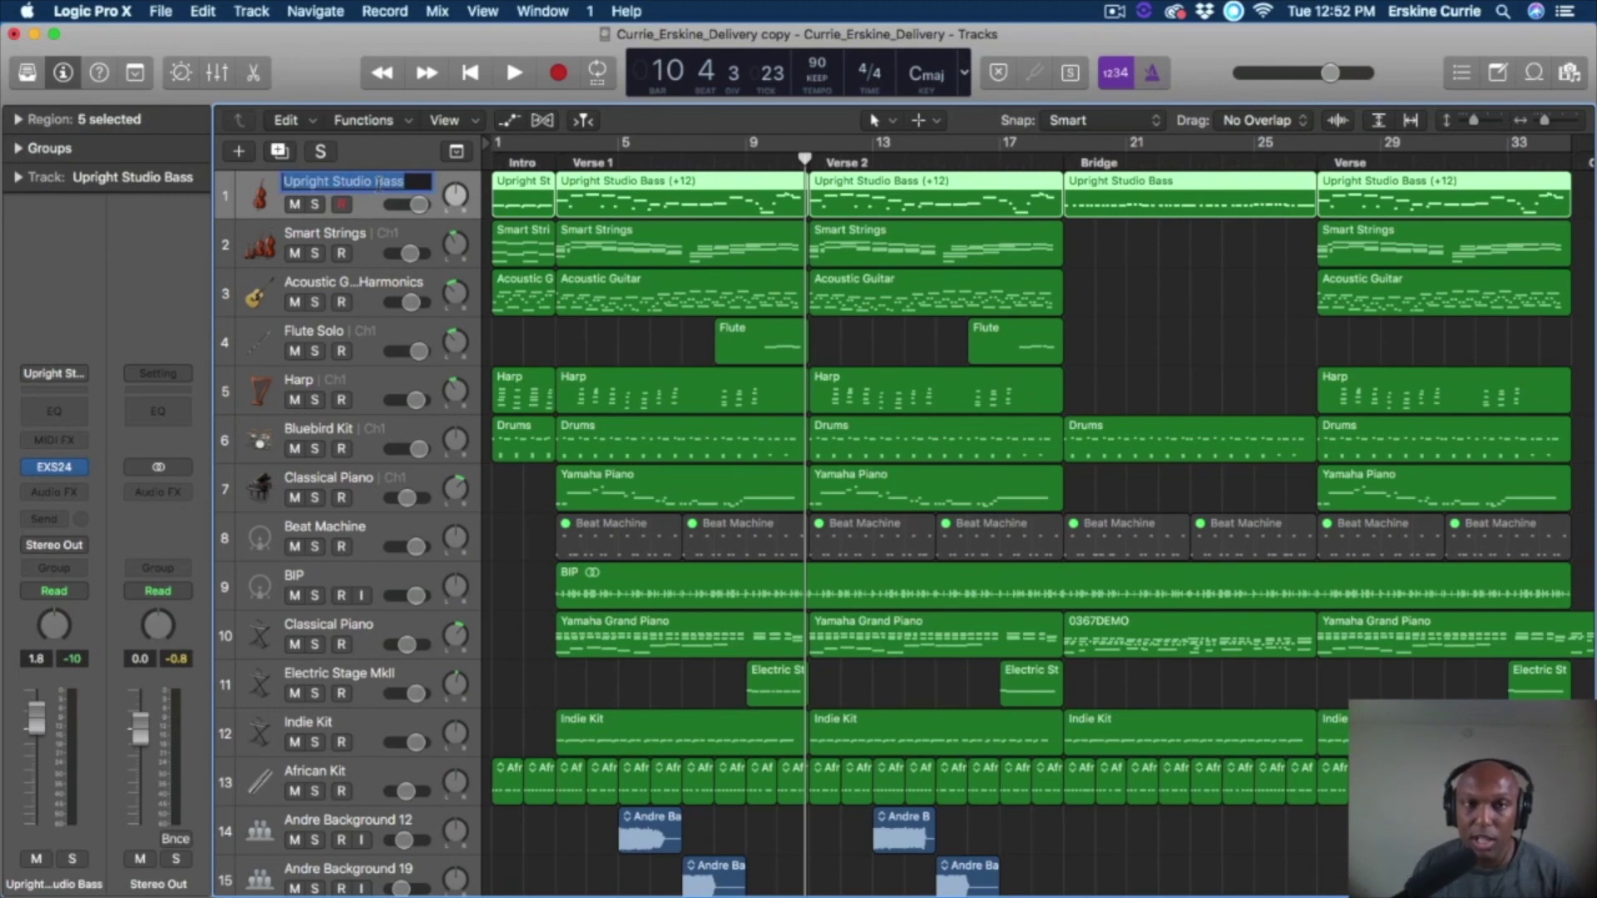
left_click(263, 208)
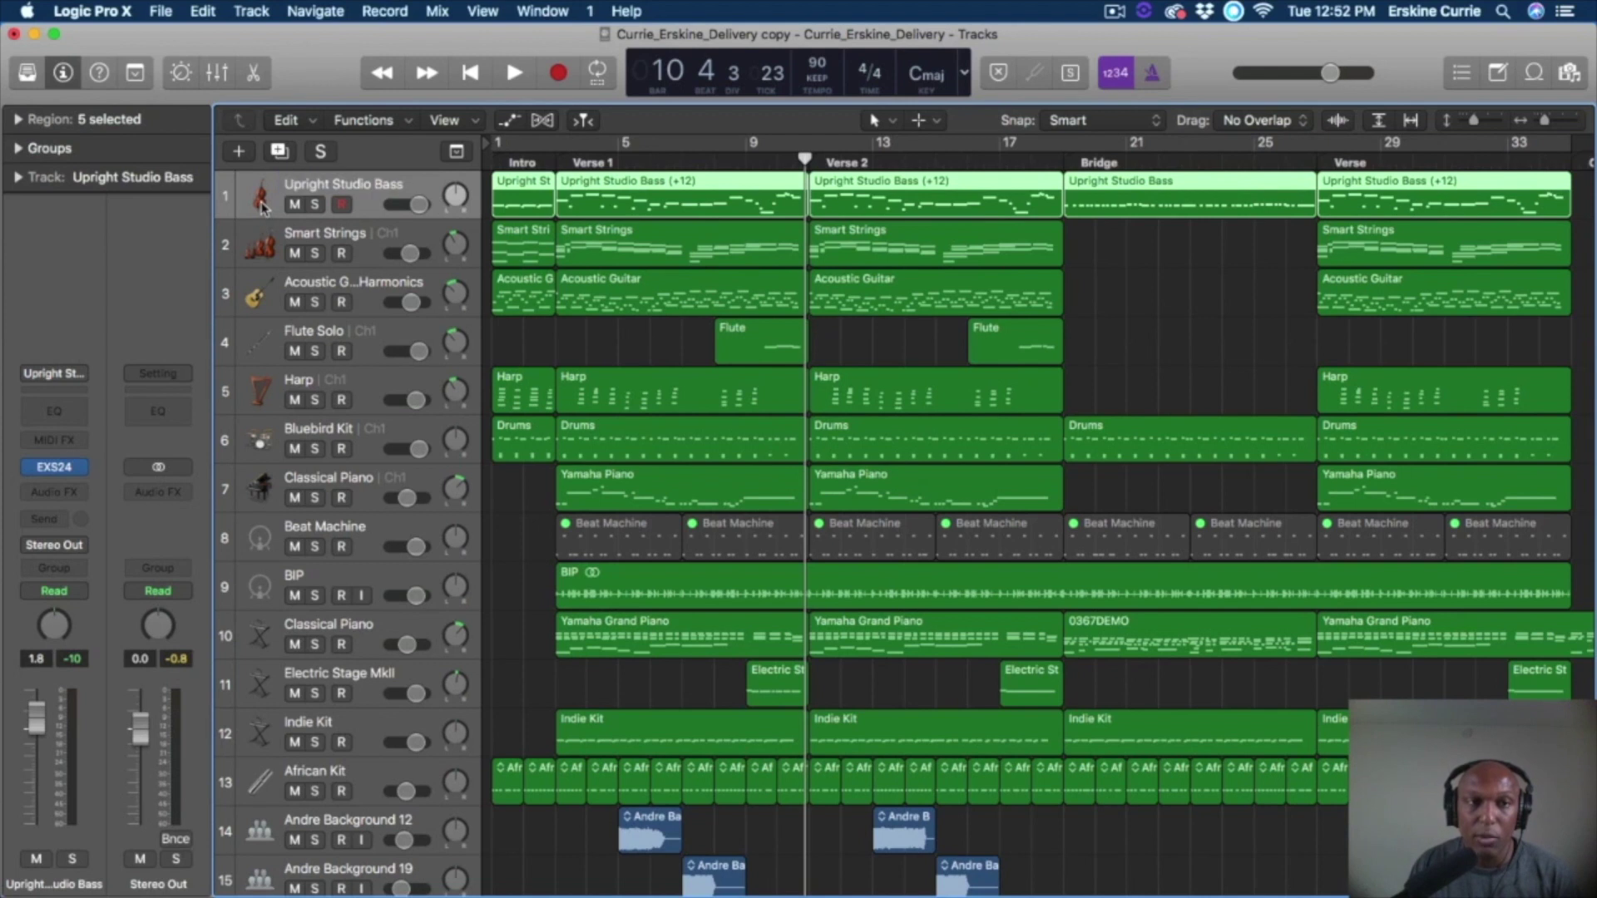
left_click(261, 205)
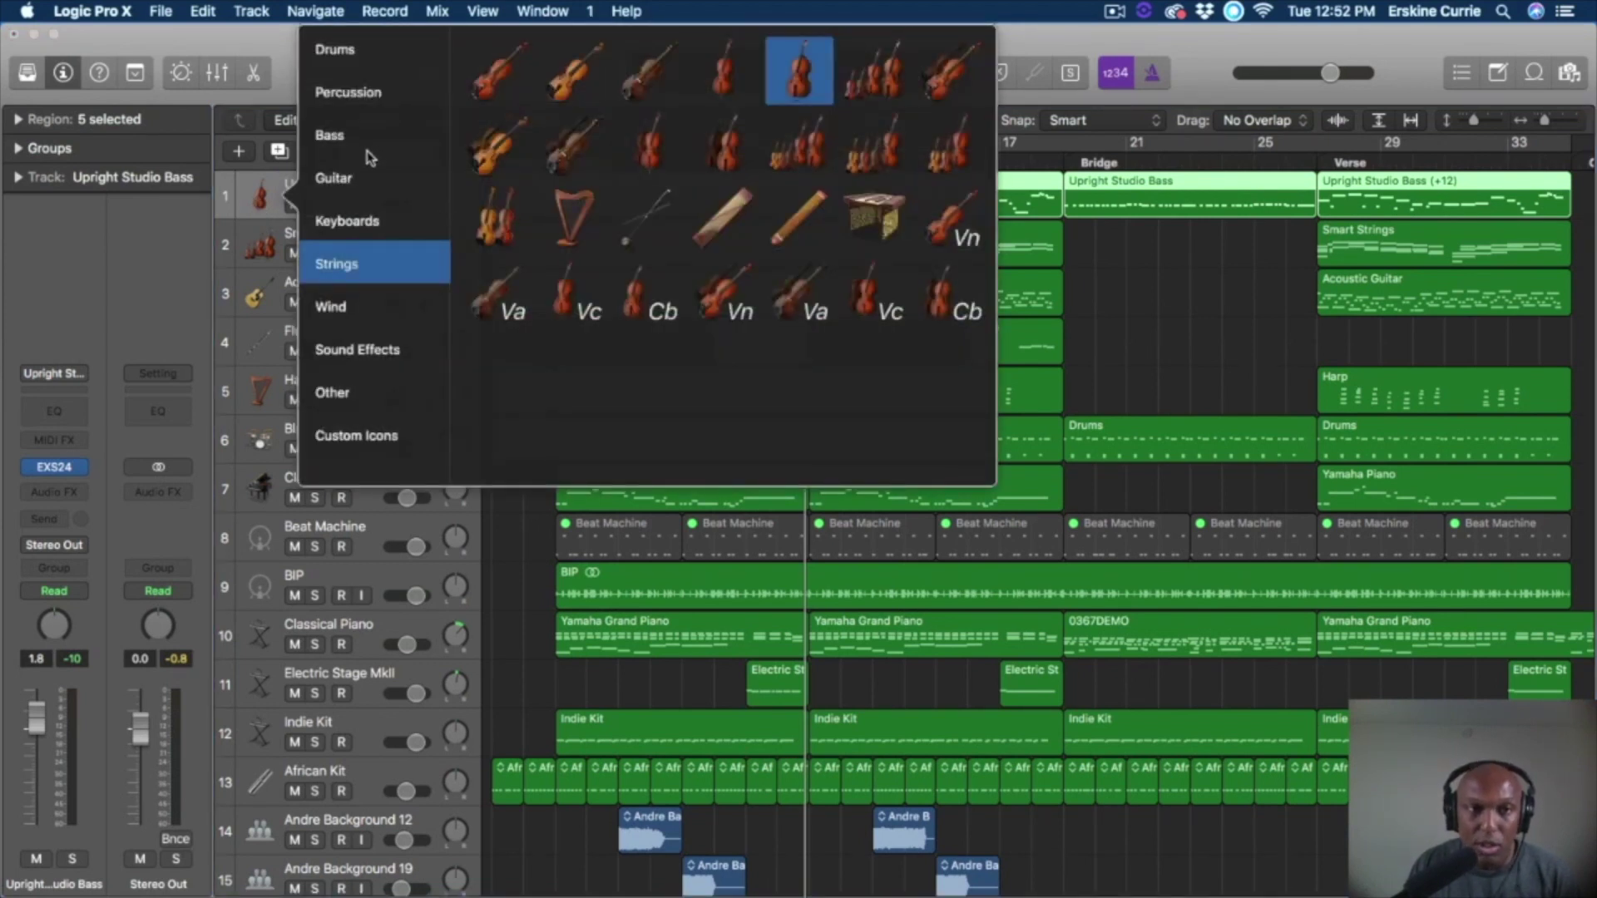
left_click(259, 214)
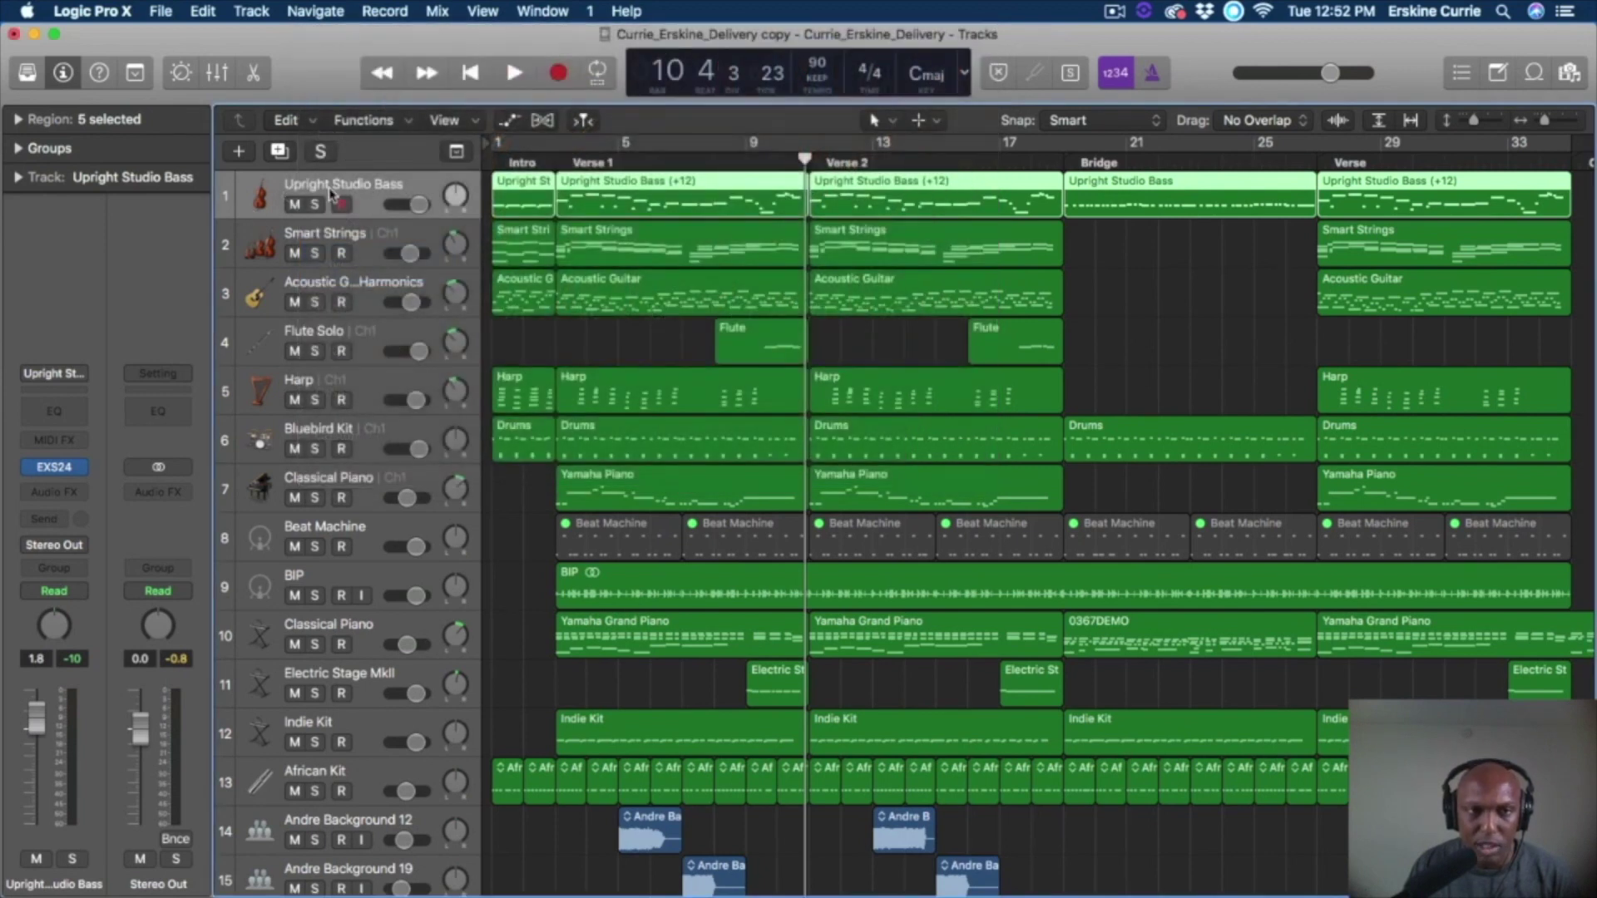
left_click(264, 202)
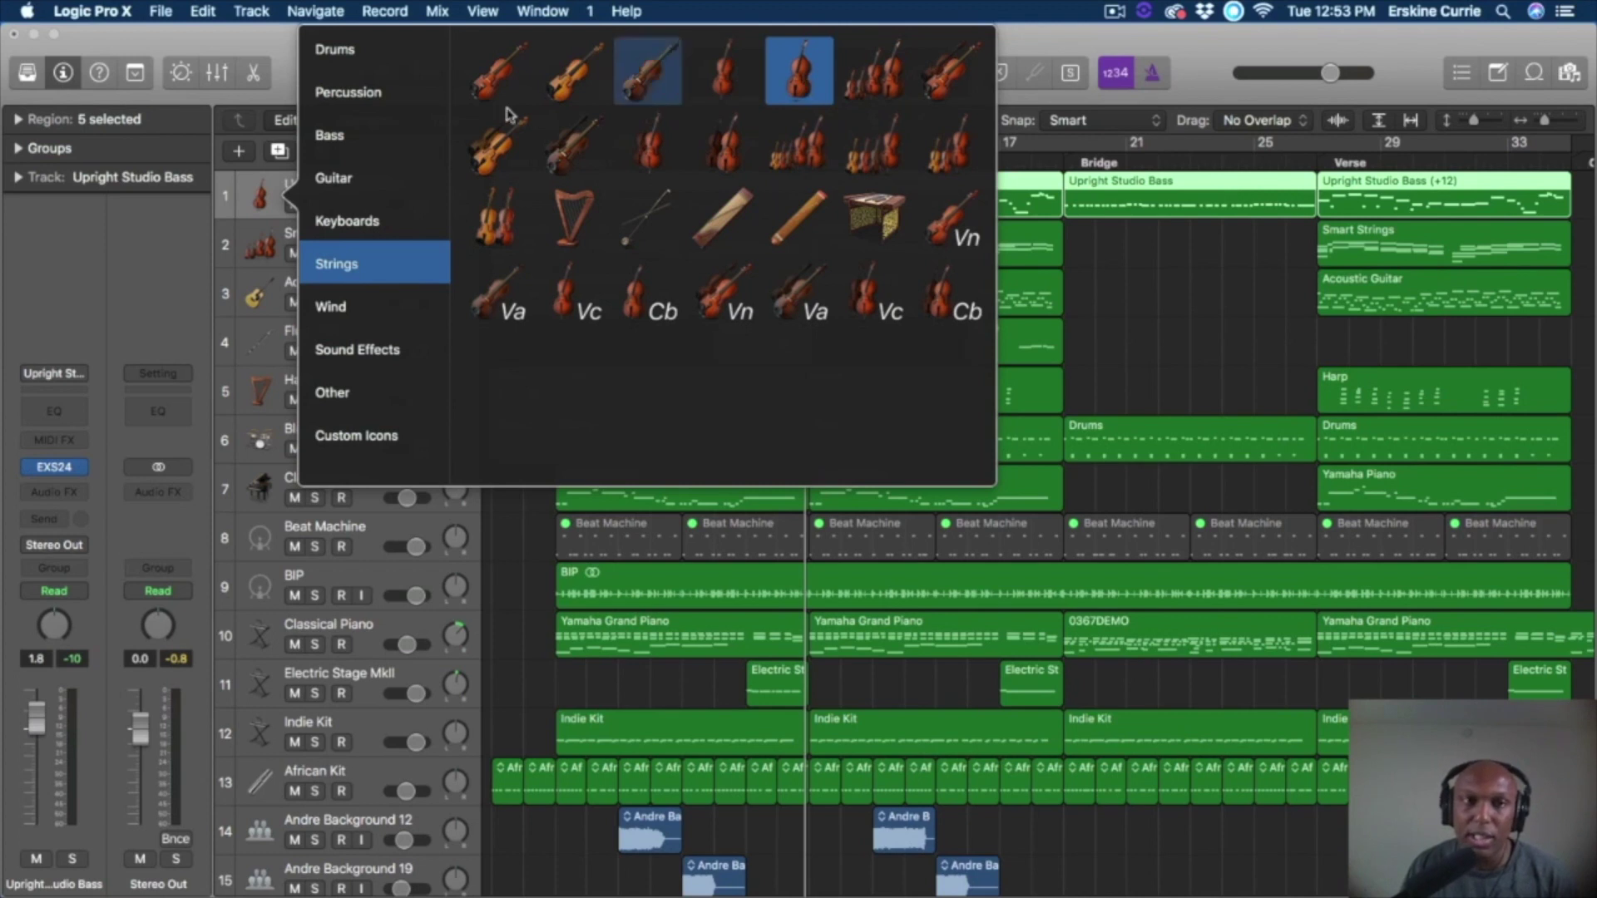
left_click(238, 228)
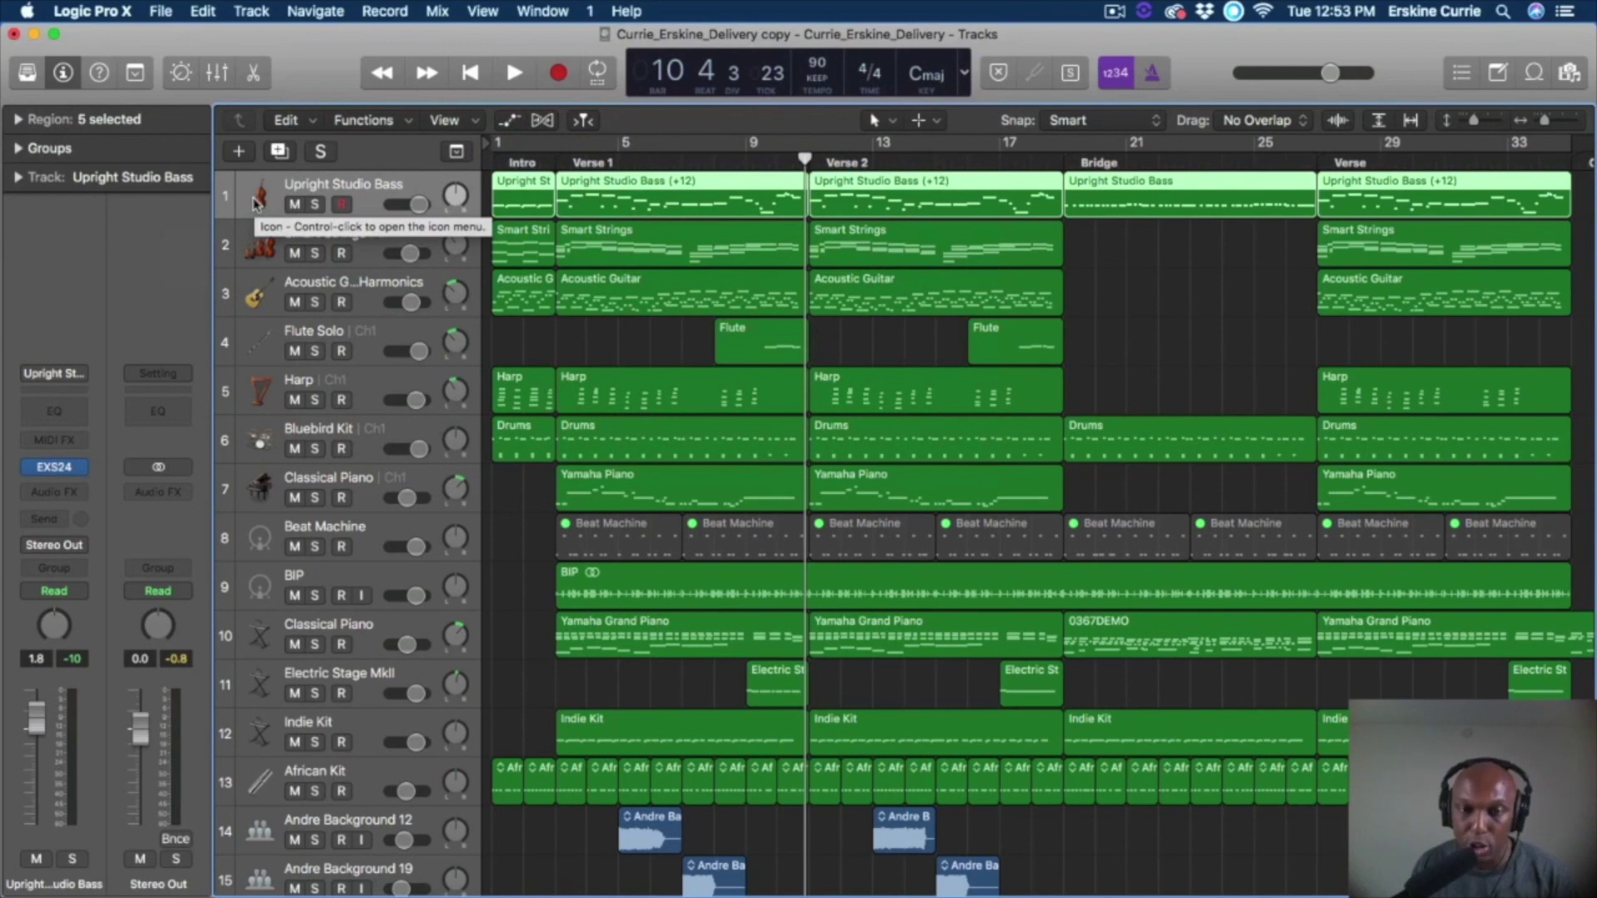
Look further down the track list and show the project note pad.
scroll(374, 391, "down", 3)
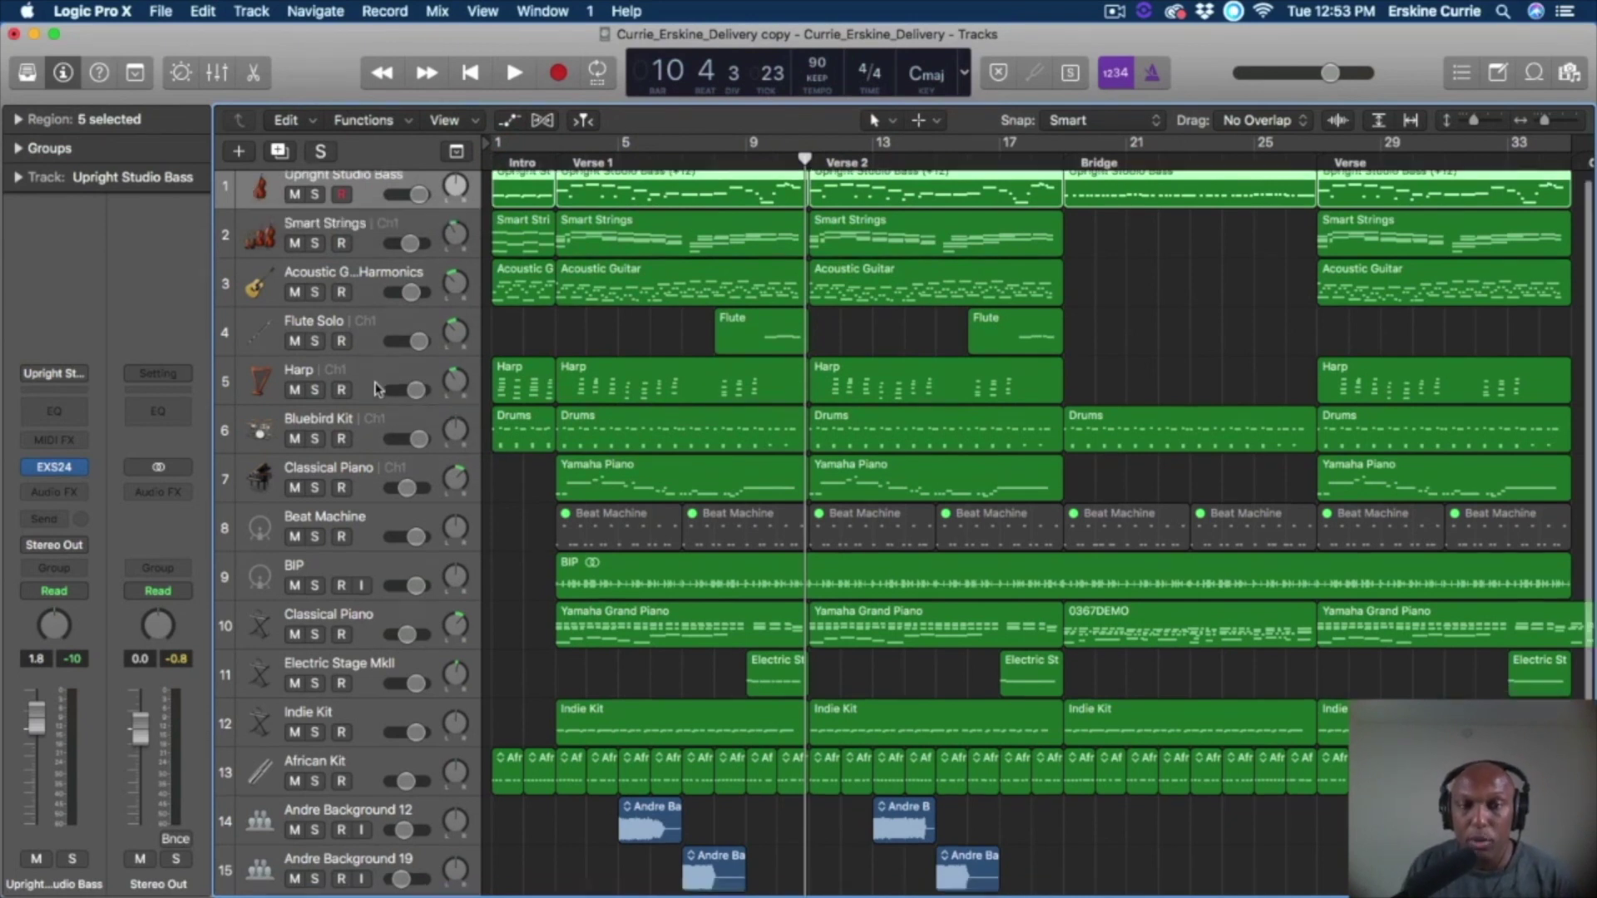
scroll(374, 389, "down", 1)
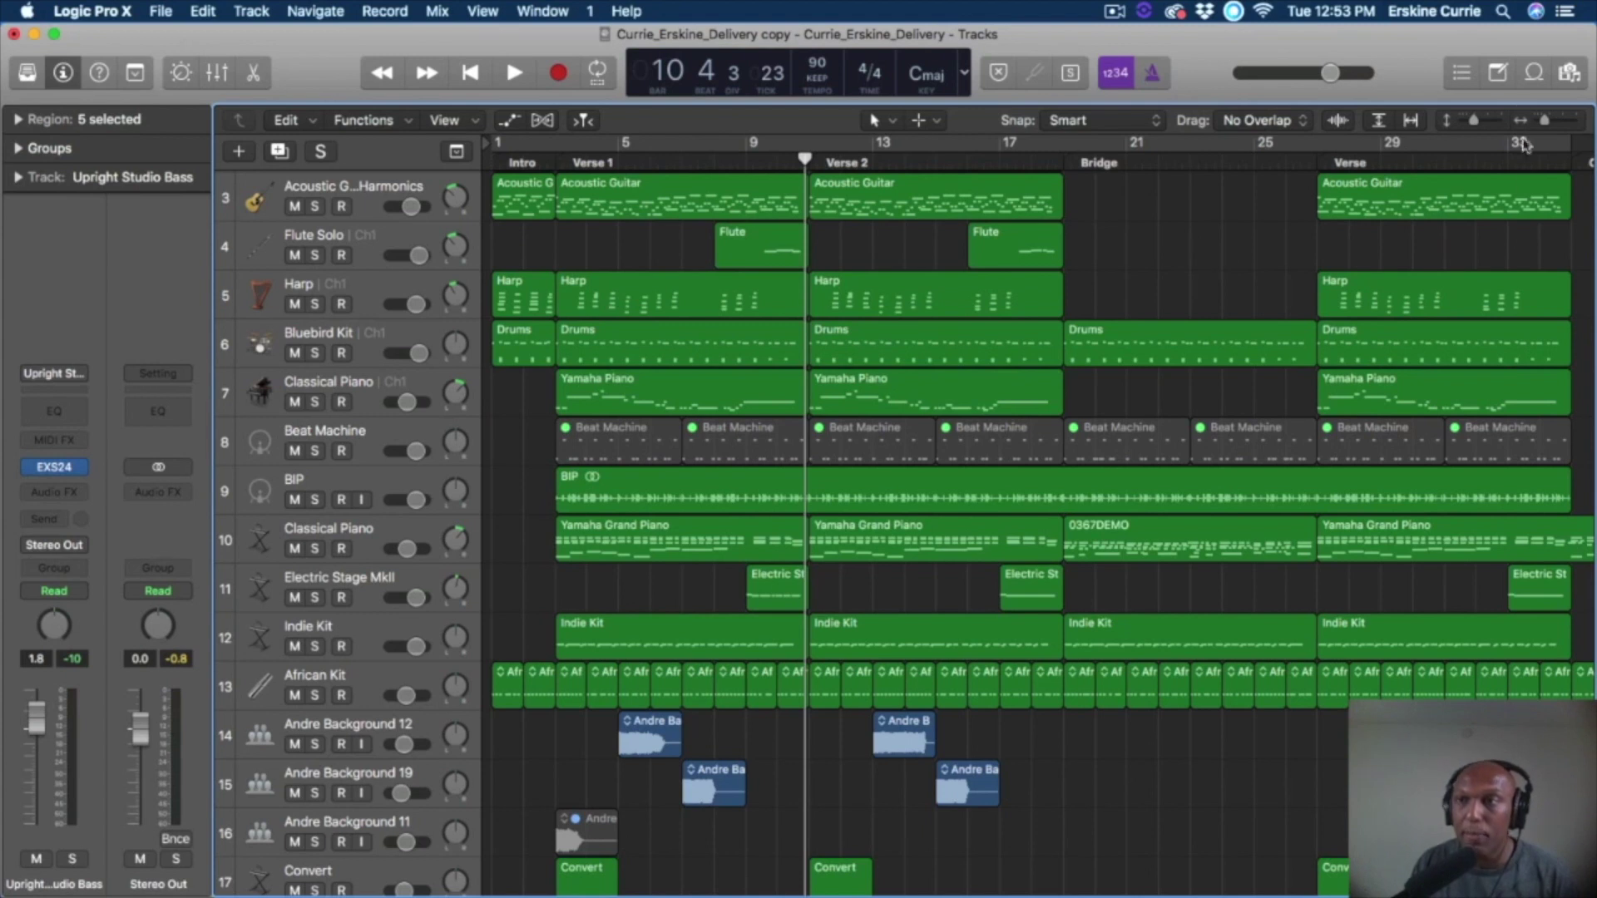
left_click(1497, 75)
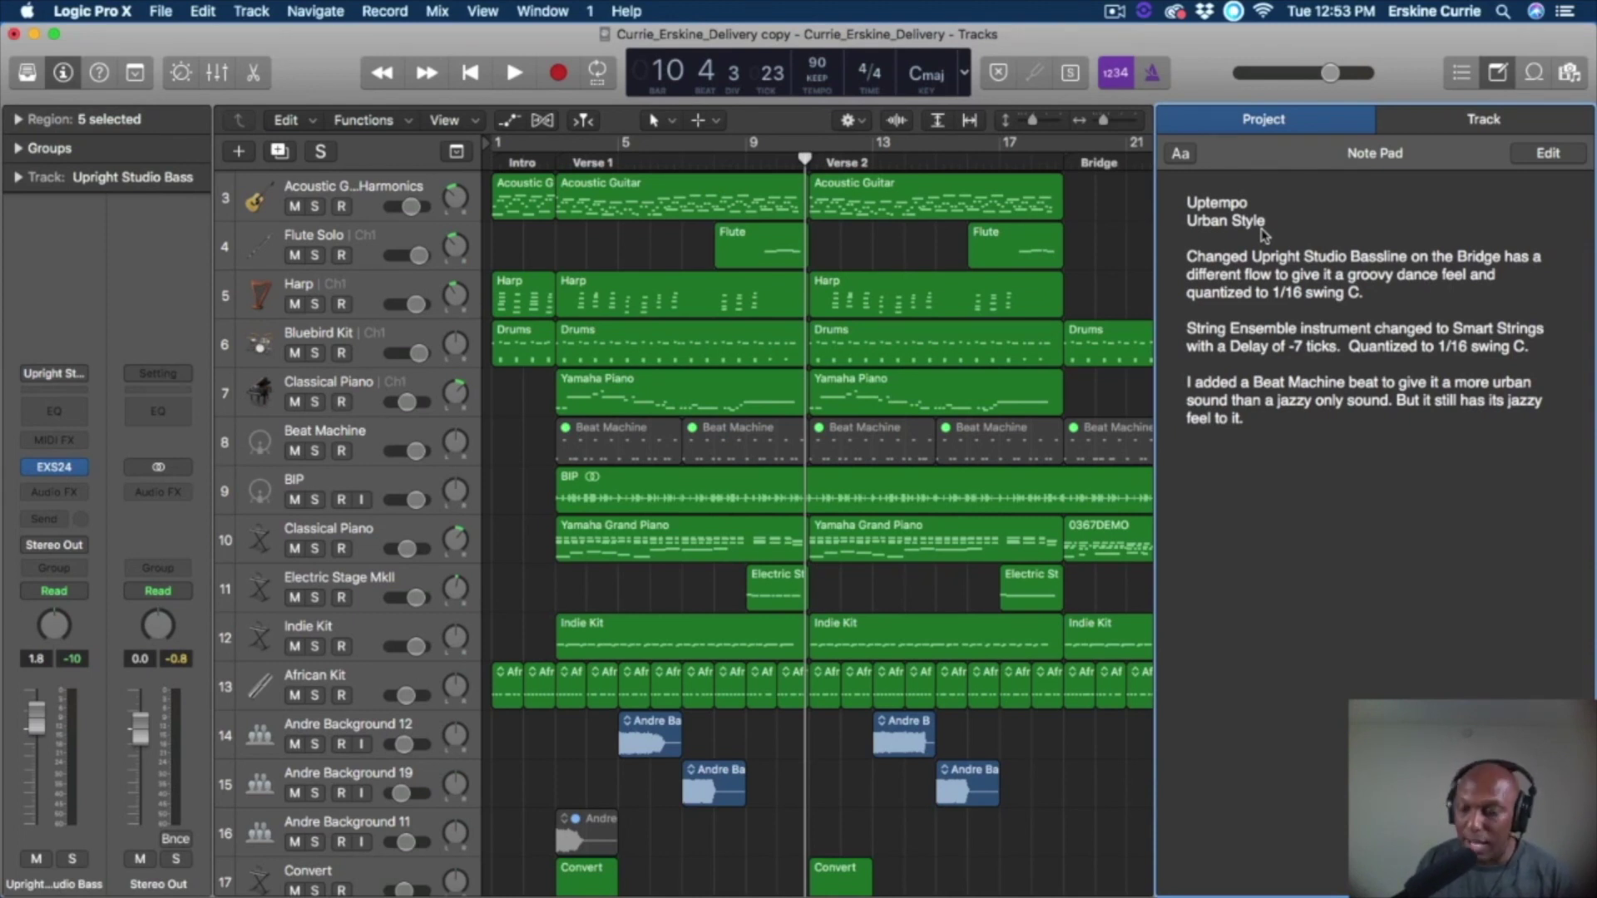
Add a line of random placeholder text below the last paragraph of the project notes.
double_click(1328, 480)
left_click(1250, 469)
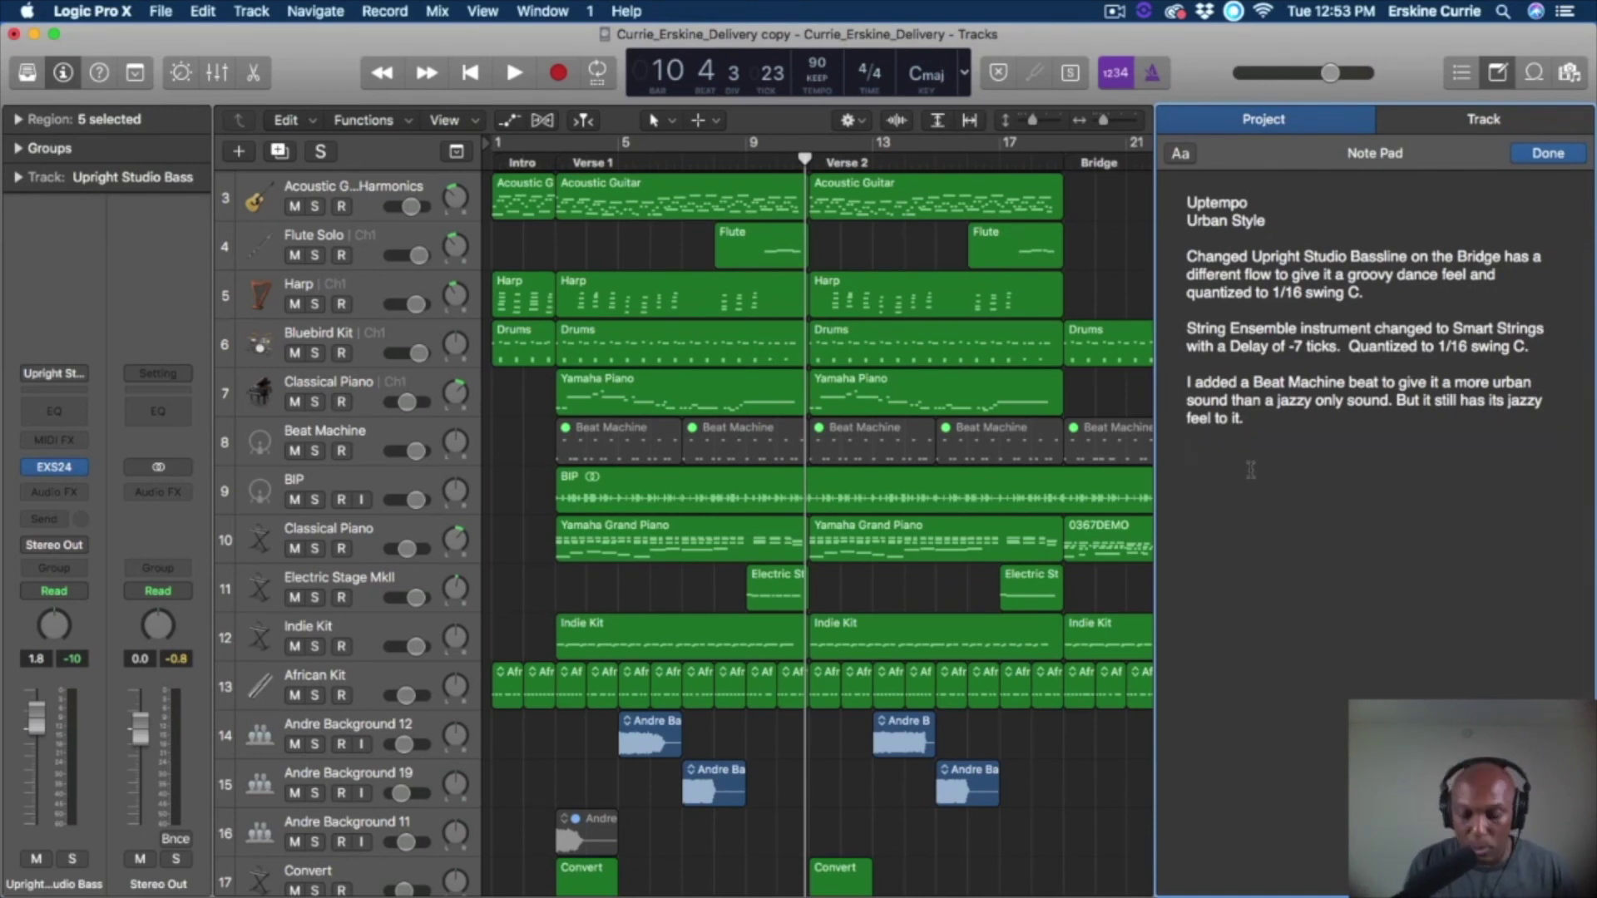
type("asldfjadjfalskdjfalskd")
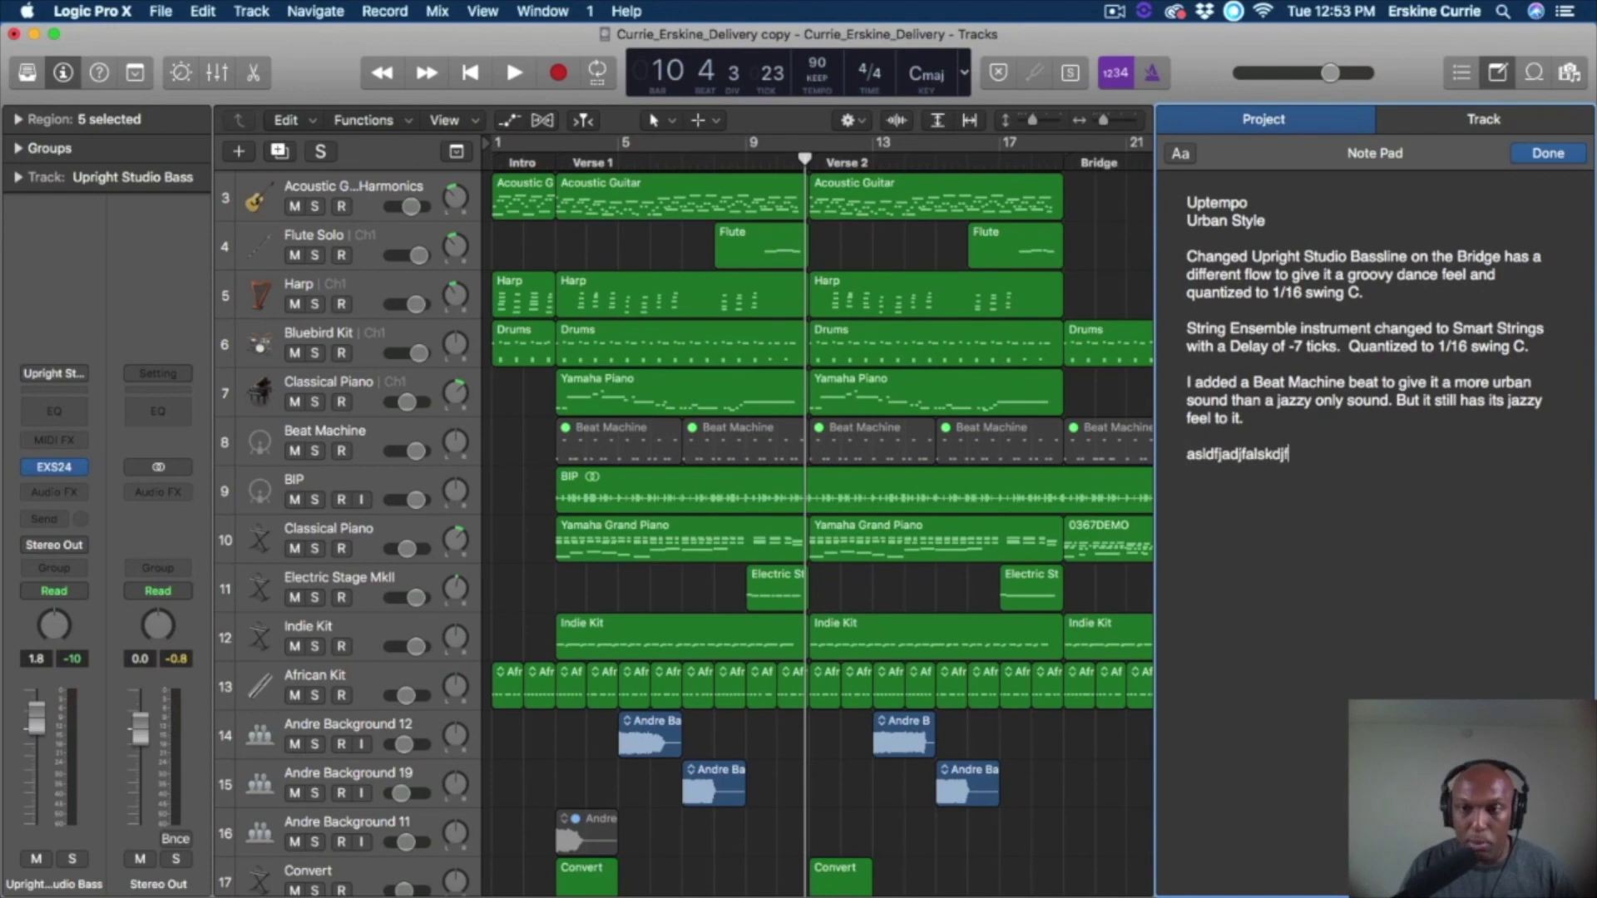
Delete the line of random placeholder text at the end of the project notes.
key("BackSpace")
key("BackSpace")
key("BackSpace")
key("BackSpace")
key("BackSpace")
key("BackSpace")
key("BackSpace")
key("BackSpace")
key("BackSpace")
key("BackSpace")
key("BackSpace")
key("BackSpace")
key("BackSpace")
key("BackSpace")
key("BackSpace")
key("BackSpace")
key("BackSpace")
key("BackSpace")
key("BackSpace")
key("BackSpace")
key("BackSpace")
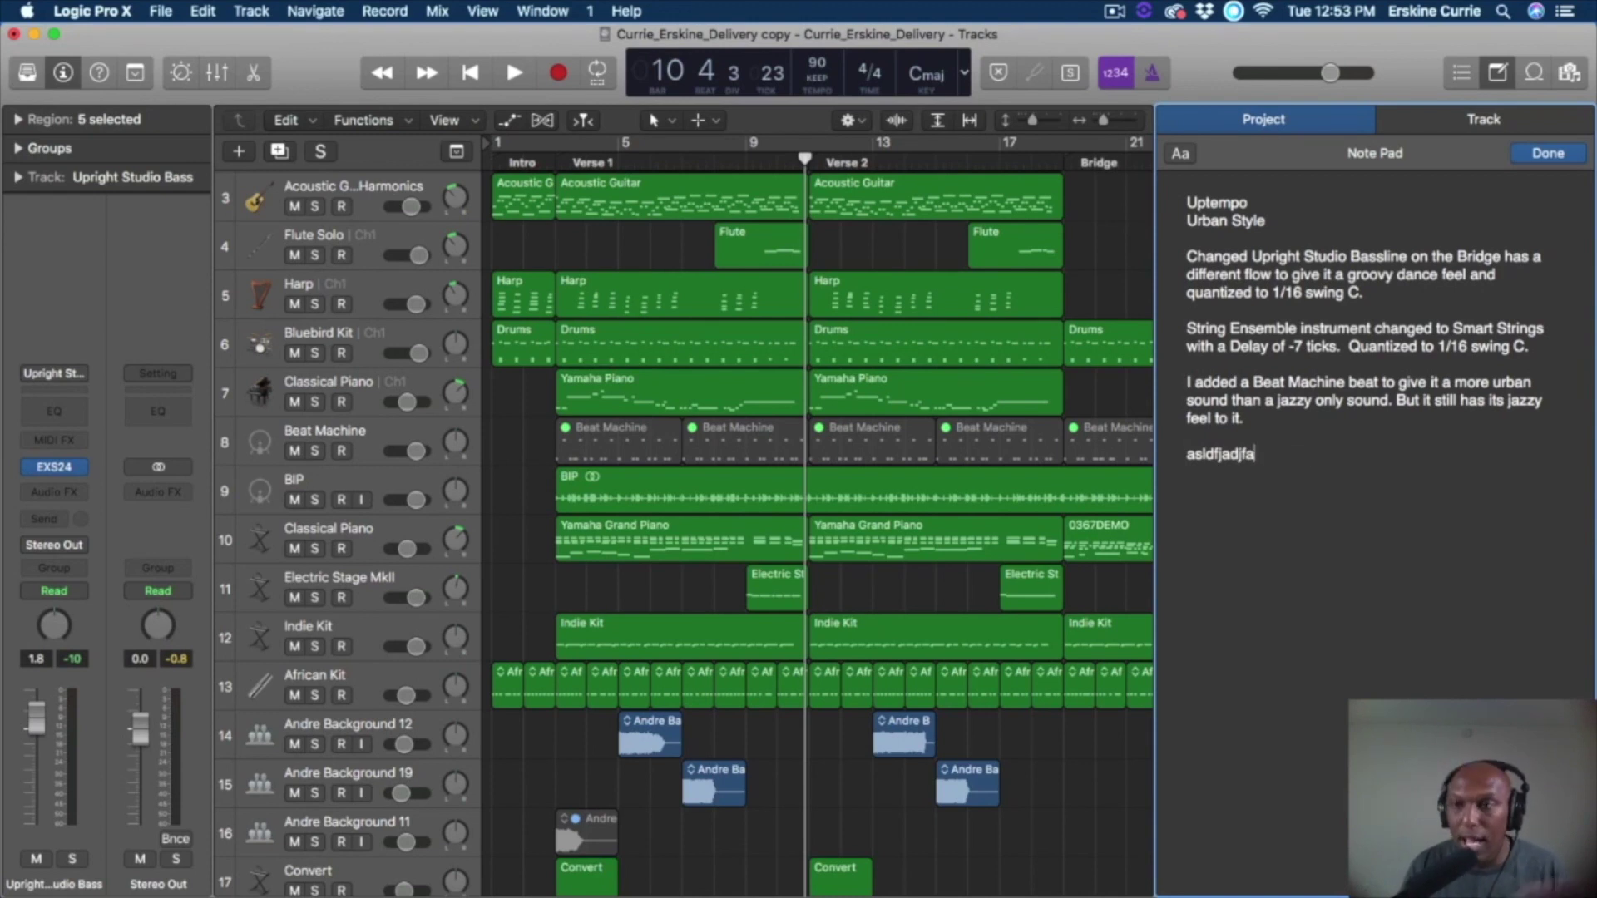
key("BackSpace")
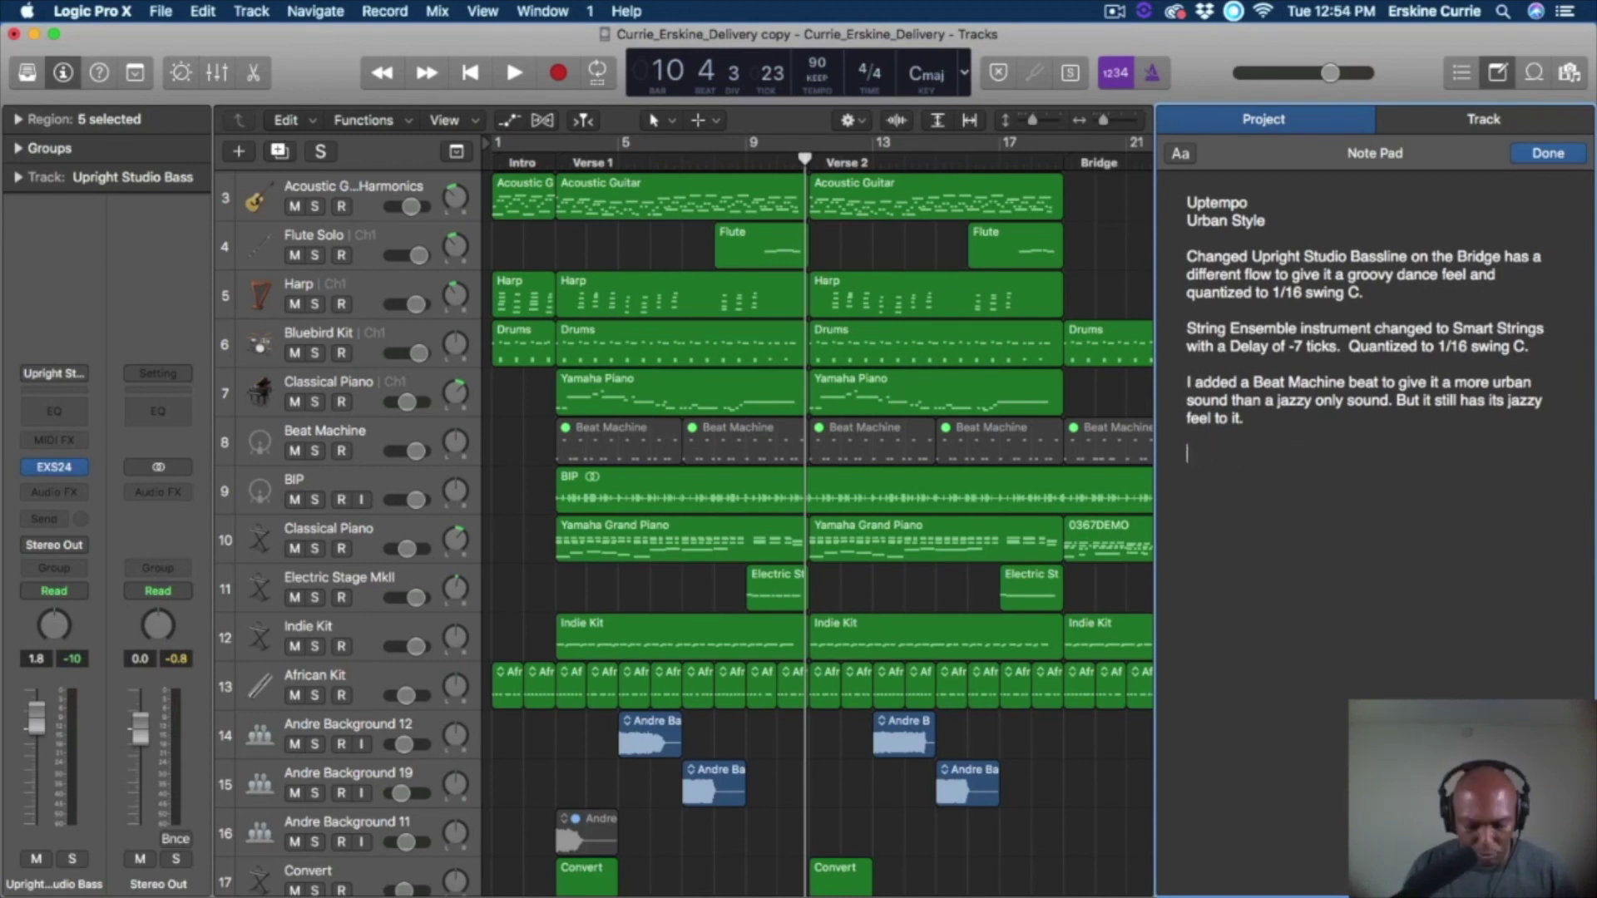
Add the line "Looking for another vocal to help with the bridge." at the end of the project notes and finish editing.
type("Loki")
key("BackSpace")
key("BackSpace")
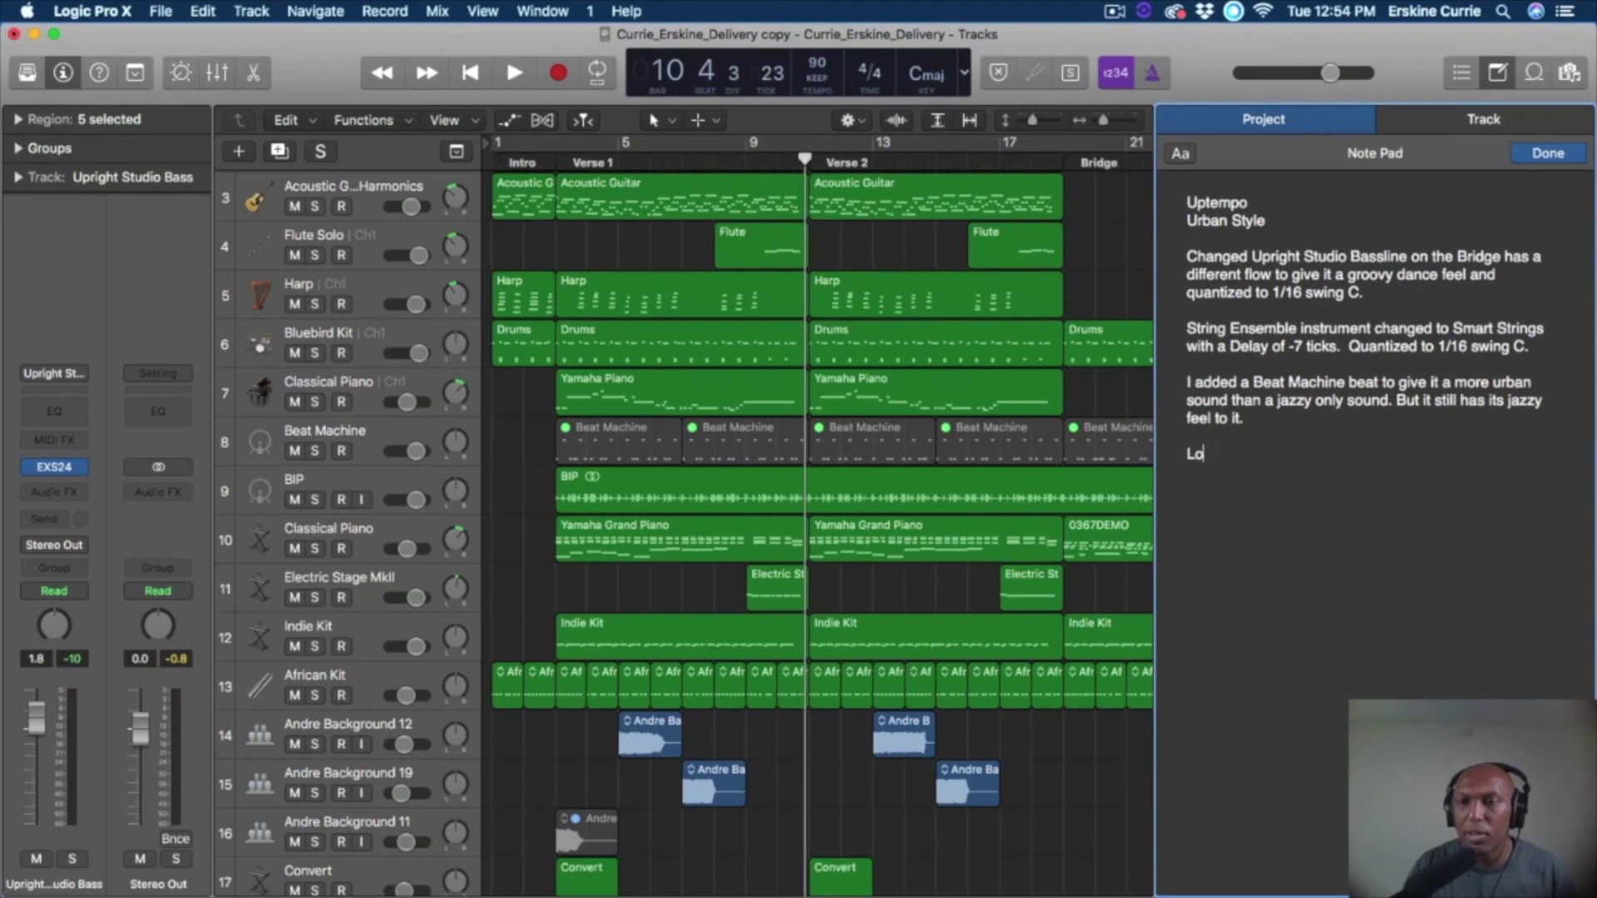
type("ok")
key("BackSpace")
type("k")
key("BackSpace")
type("king for another vocal to")
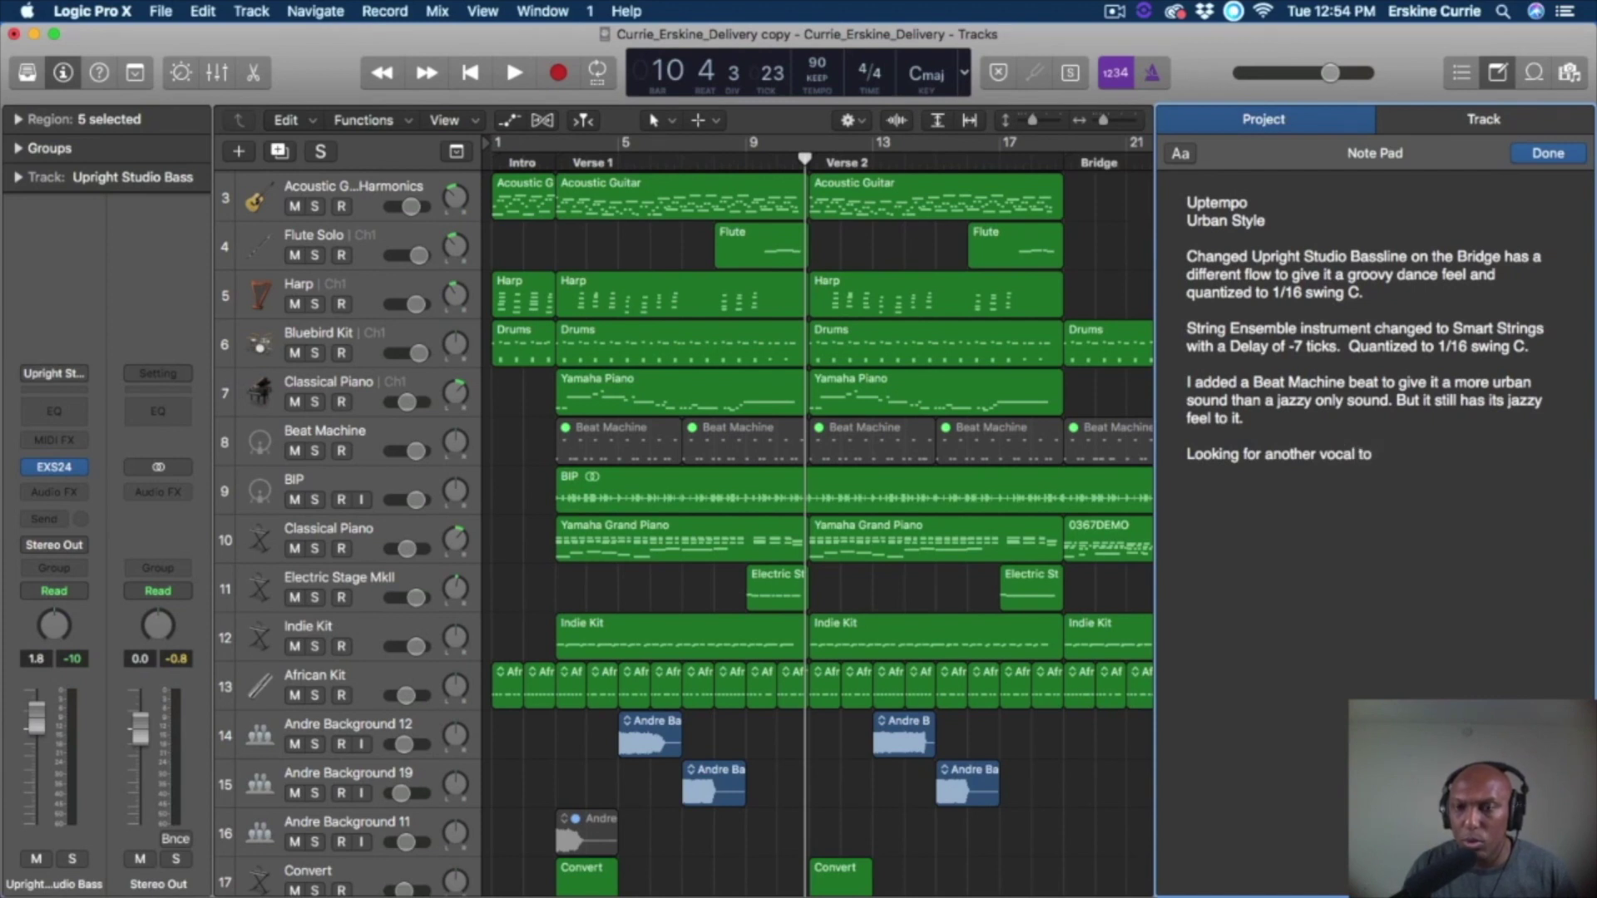
type(" hwelp")
key("BackSpace")
key("BackSpace")
key("BackSpace")
key("BackSpace")
type("elp")
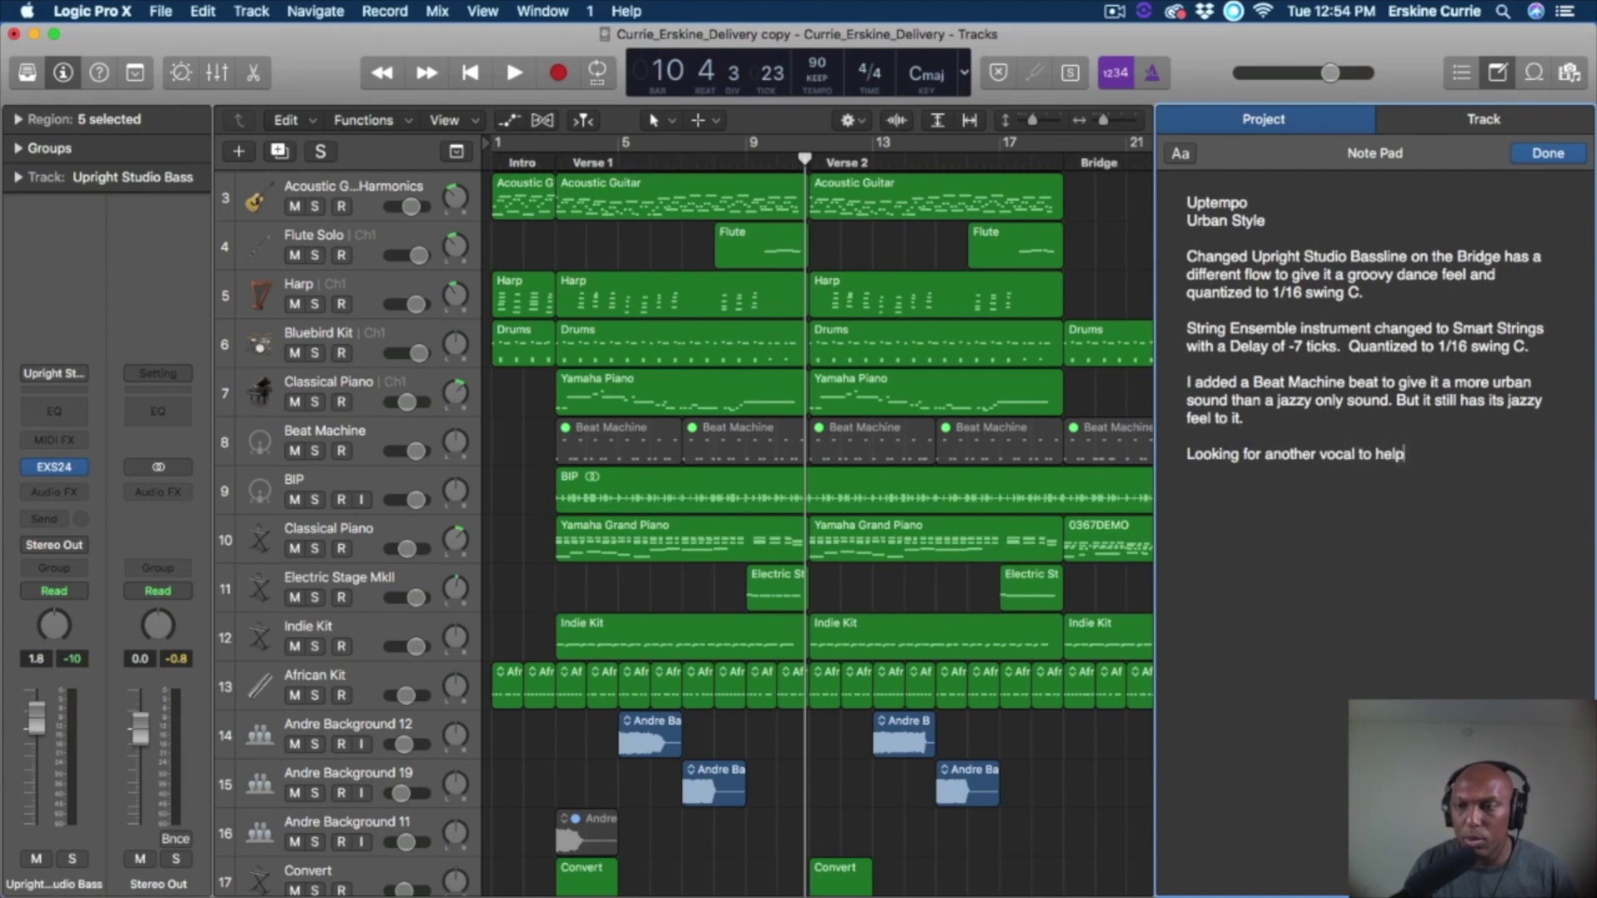
type(" with  the b")
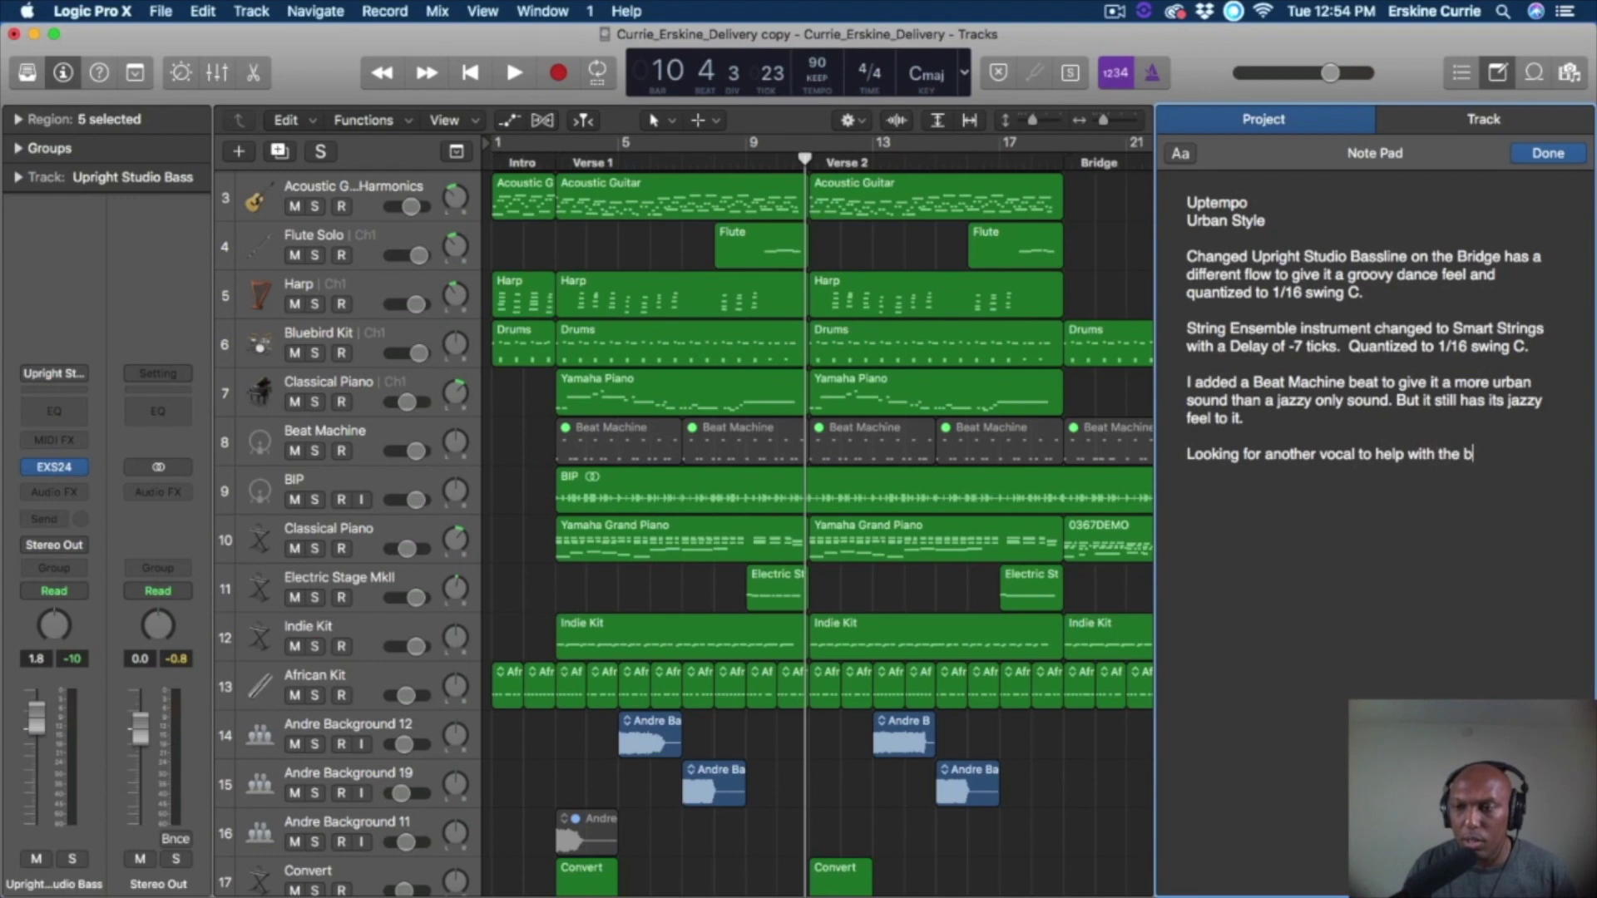
type("ridge.")
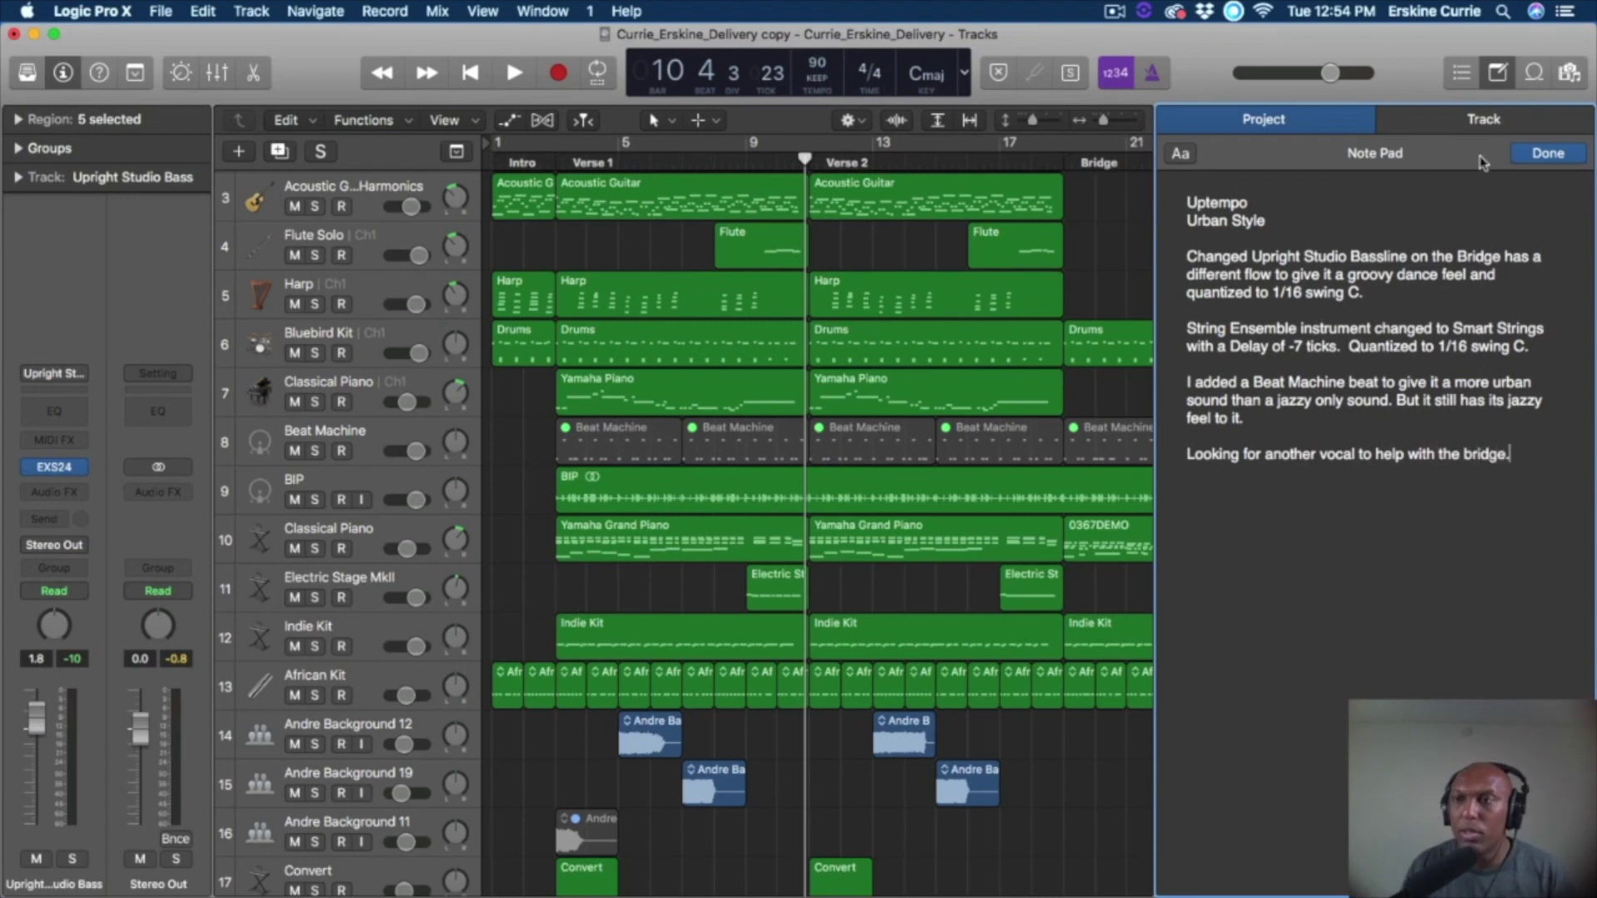
left_click(1541, 156)
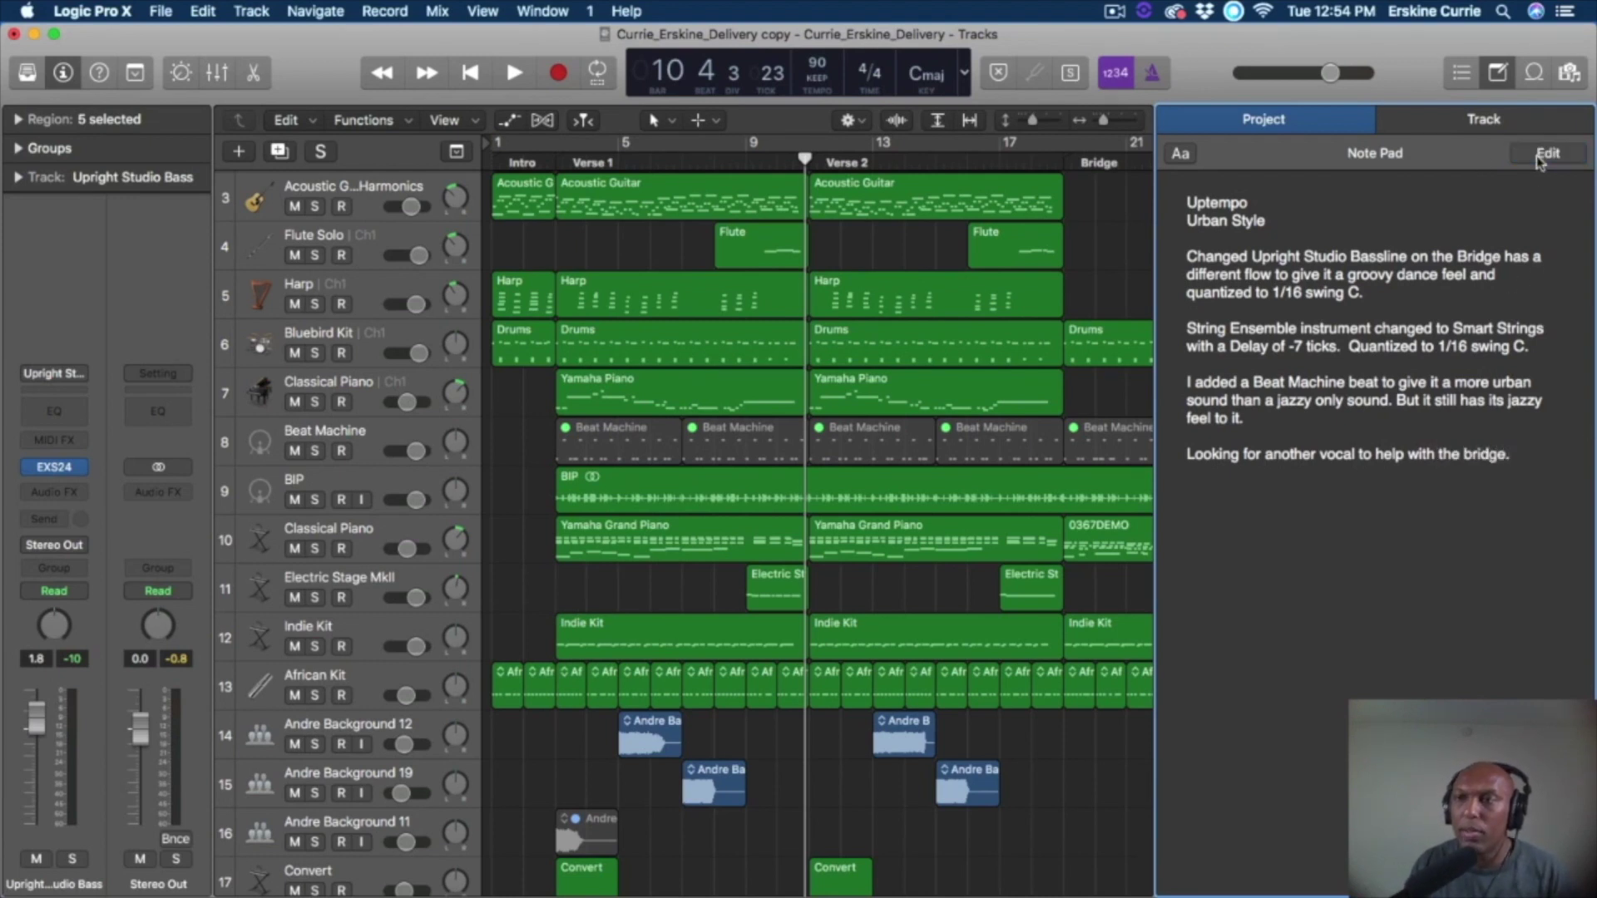